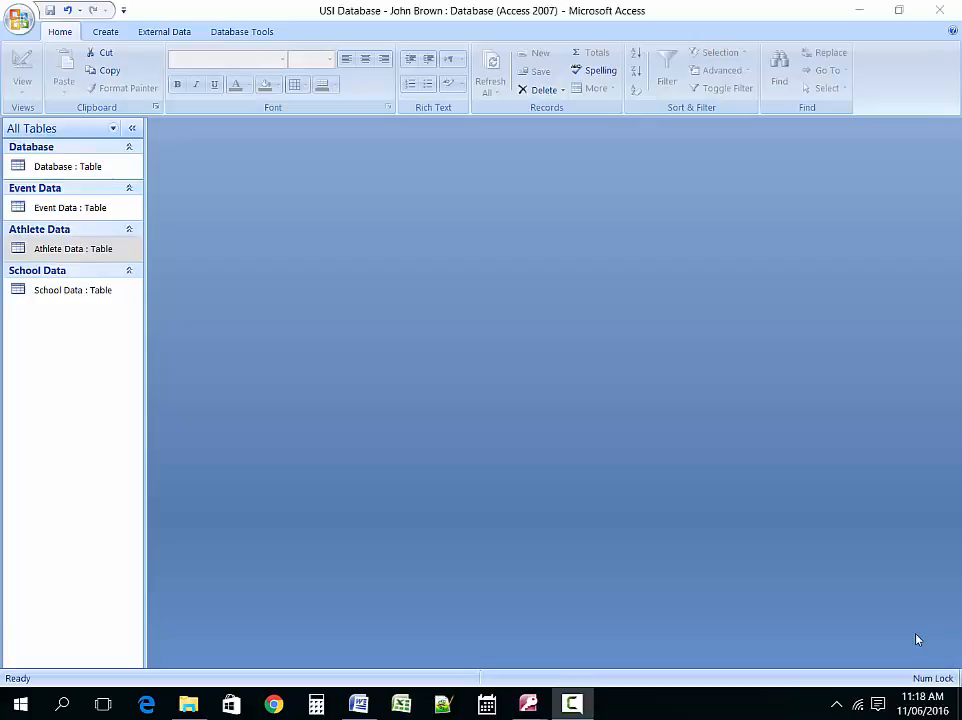
Step: Switch to the Problem Statement document in Word and read the query and report requirements under Task B
{"action": "left_click", "coordinate": [360, 706]}
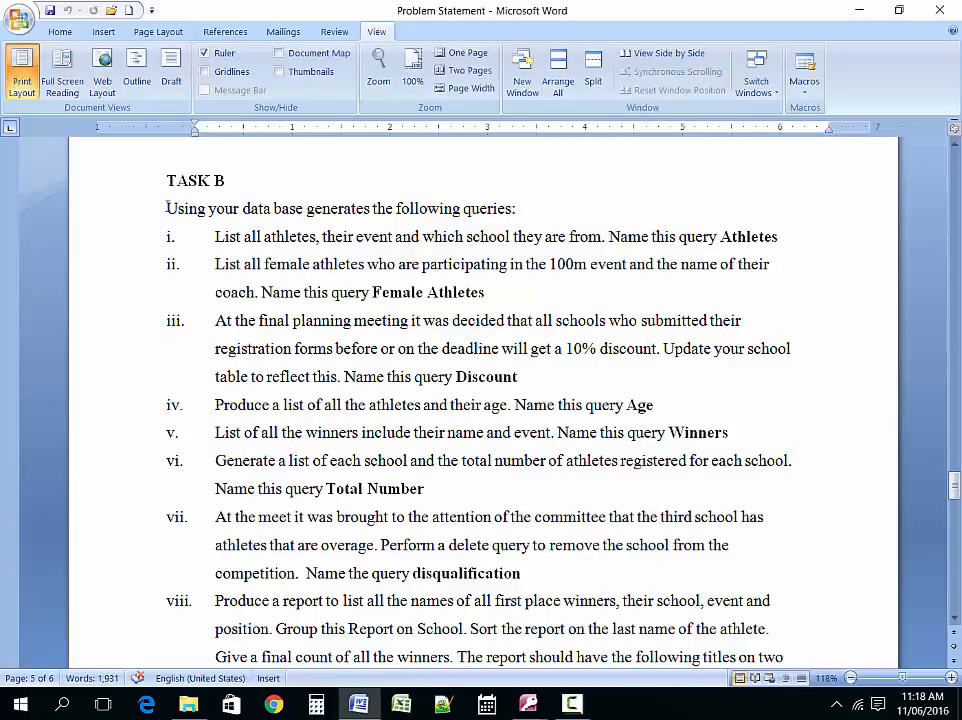
{"action": "left_click_drag", "start_coordinate": [167, 208], "coordinate": [527, 211]}
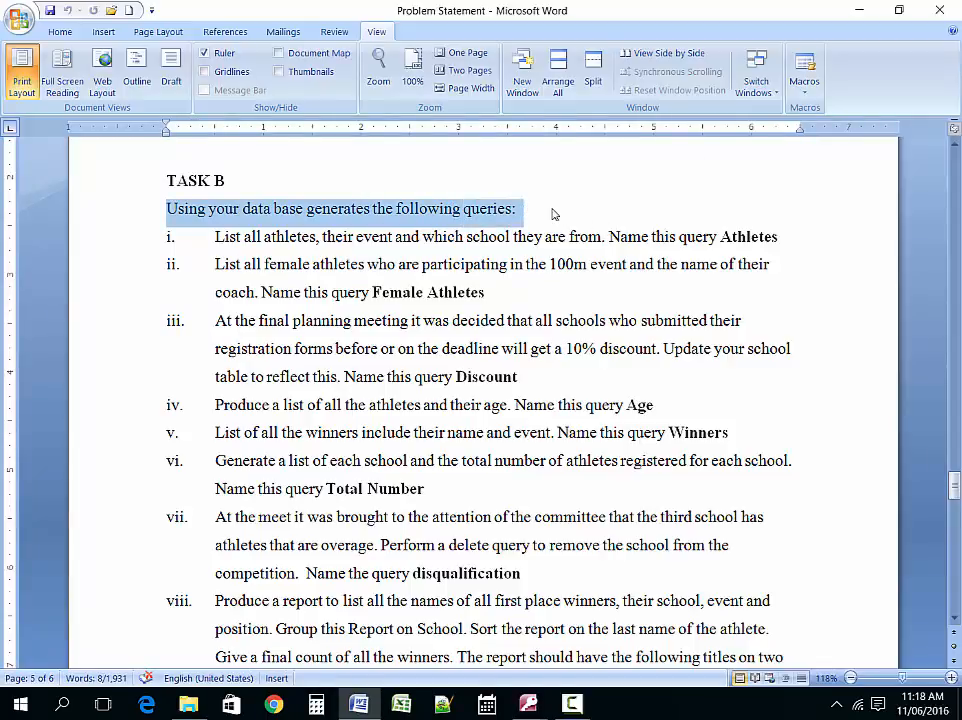
{"action": "left_click", "coordinate": [560, 214]}
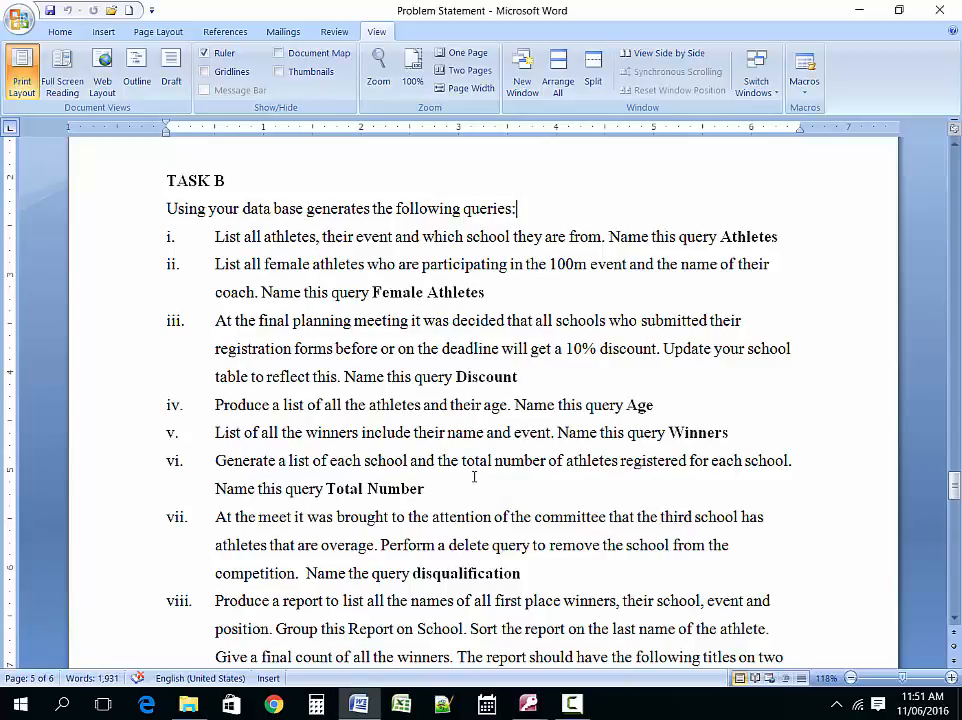
{"action": "scroll", "coordinate": [474, 477], "scroll_direction": "down", "scroll_amount": 2}
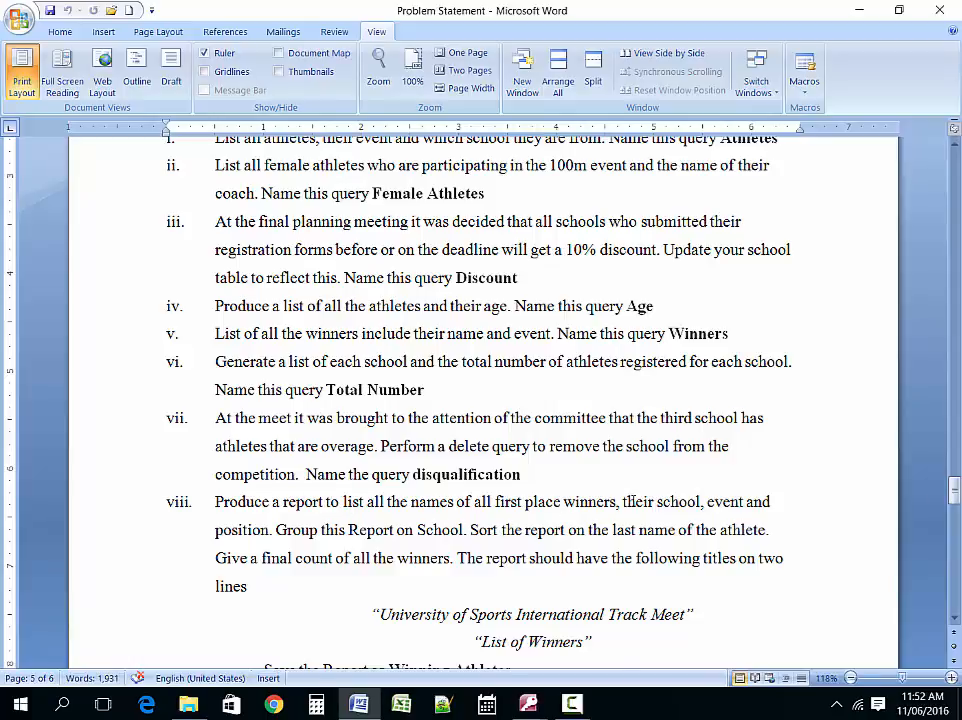
{"action": "scroll", "coordinate": [628, 503], "scroll_direction": "down", "scroll_amount": 2}
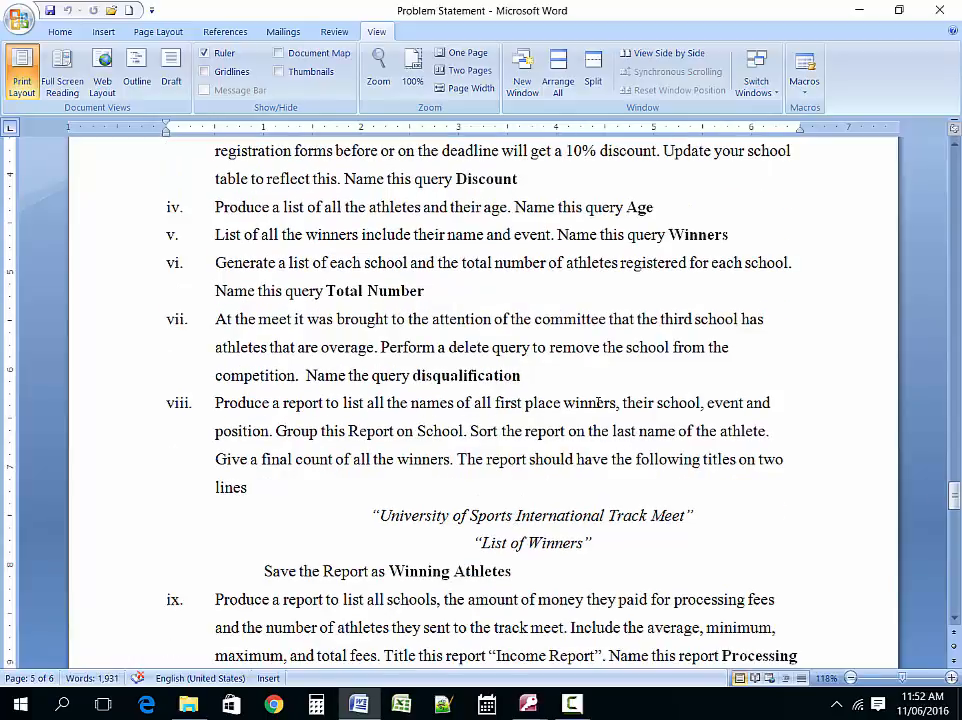
{"action": "scroll", "coordinate": [560, 499], "scroll_direction": "down", "scroll_amount": 1}
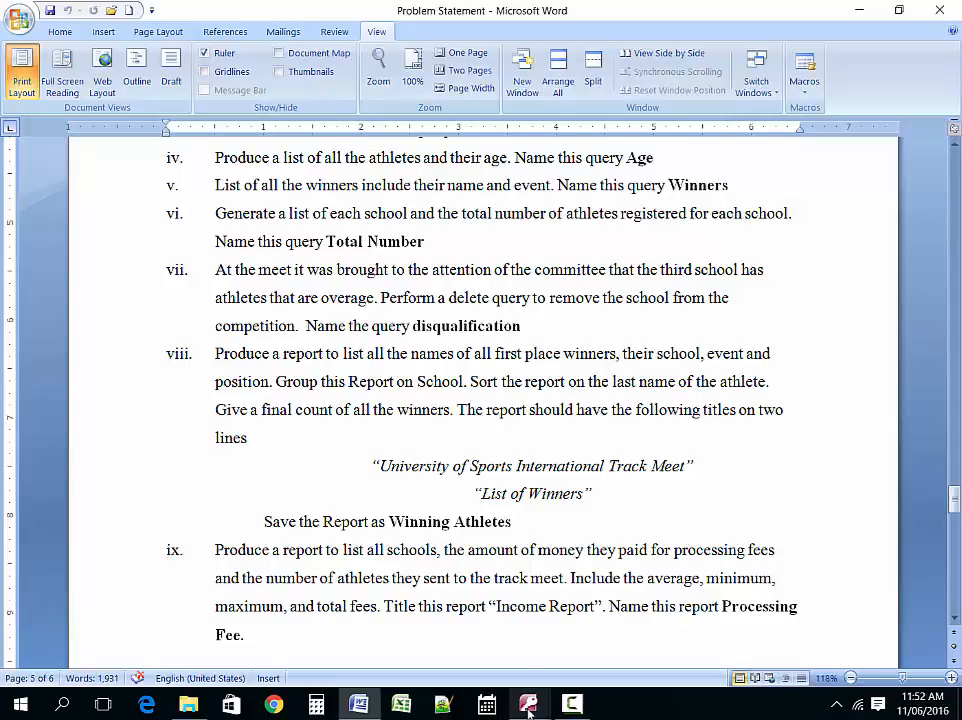
Step: Switch to the USI Database in Access and start a new blank query in Design view
{"action": "mouse_move", "coordinate": [530, 710]}
{"action": "left_click", "coordinate": [608, 633]}
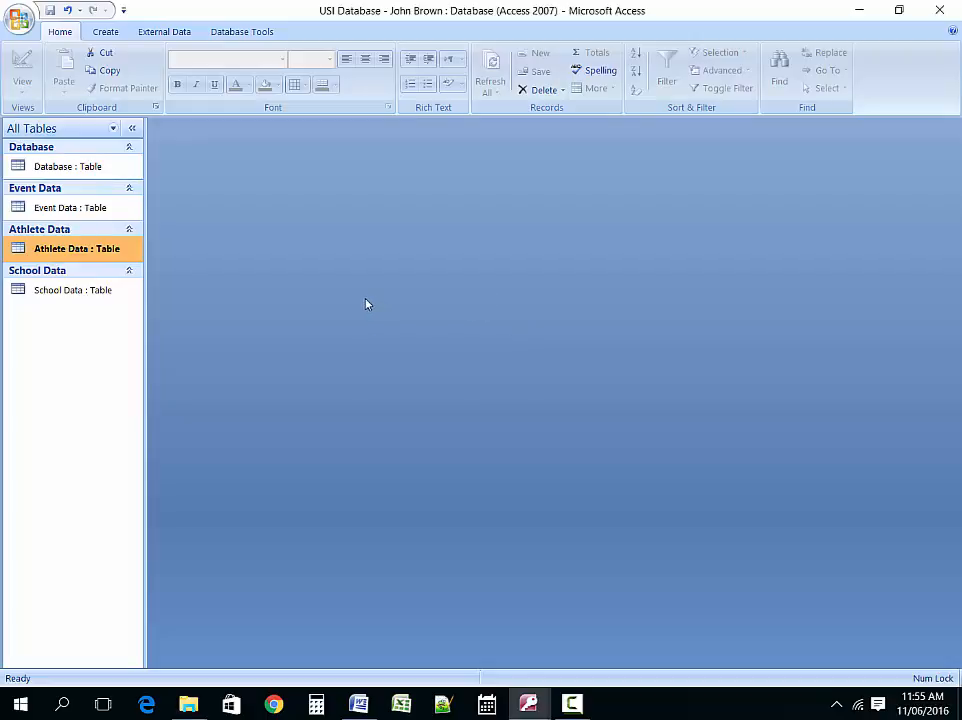
{"action": "left_click", "coordinate": [114, 36]}
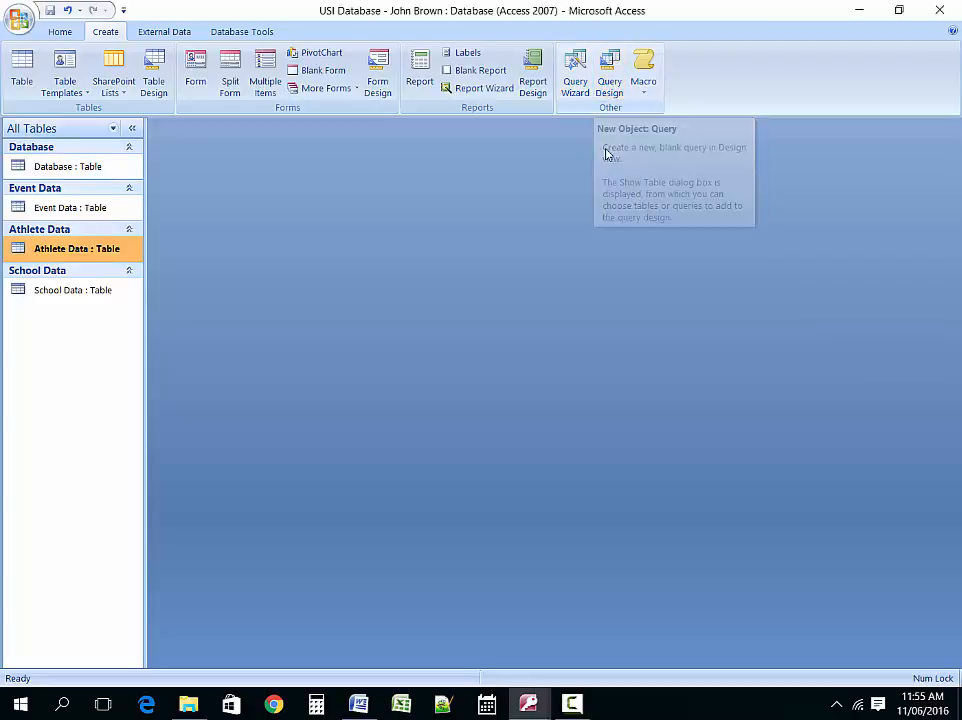
{"action": "left_click", "coordinate": [612, 88]}
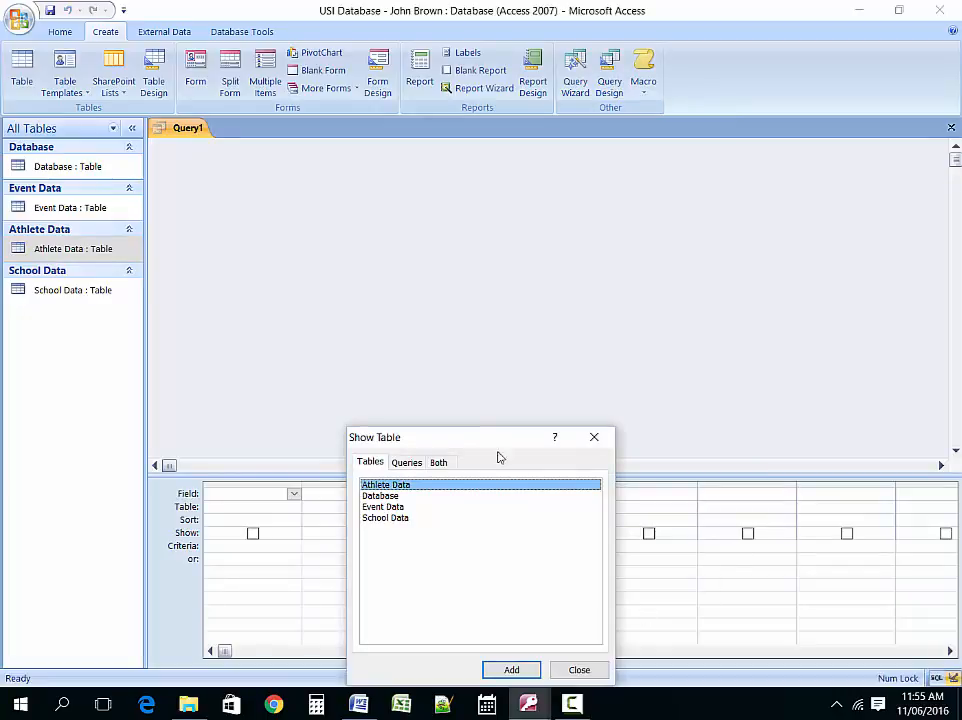
{"action": "left_click_drag", "start_coordinate": [496, 444], "coordinate": [497, 344]}
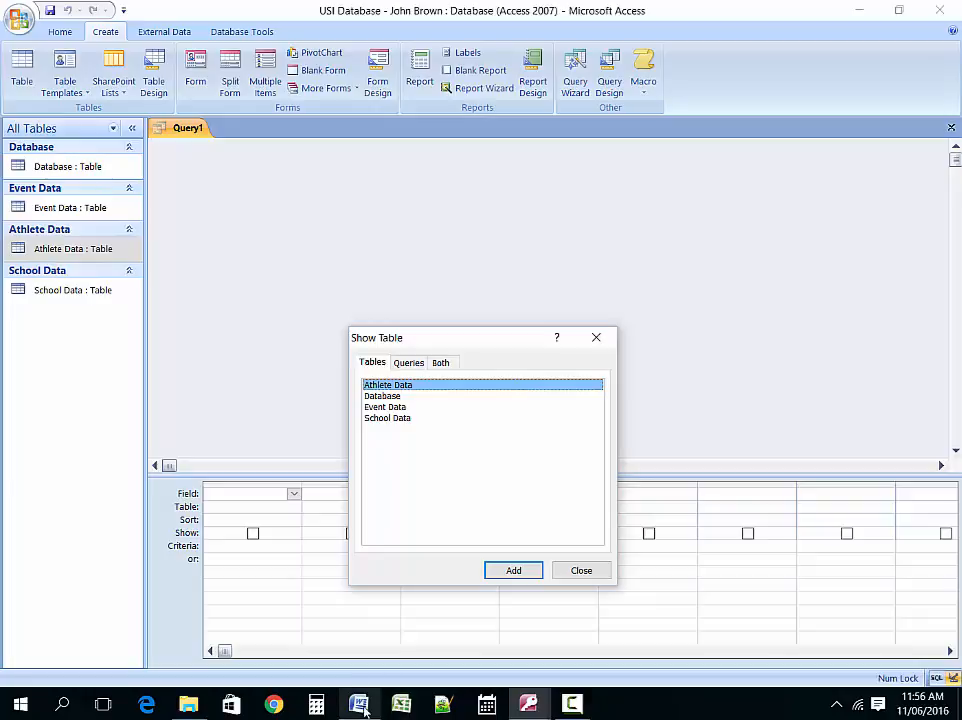
Step: Reread item i of Task B in the Word document, including the query name, and return to the Access query
{"action": "key", "text": "alt+Tab"}
{"action": "scroll", "coordinate": [477, 412], "scroll_direction": "up", "scroll_amount": 3}
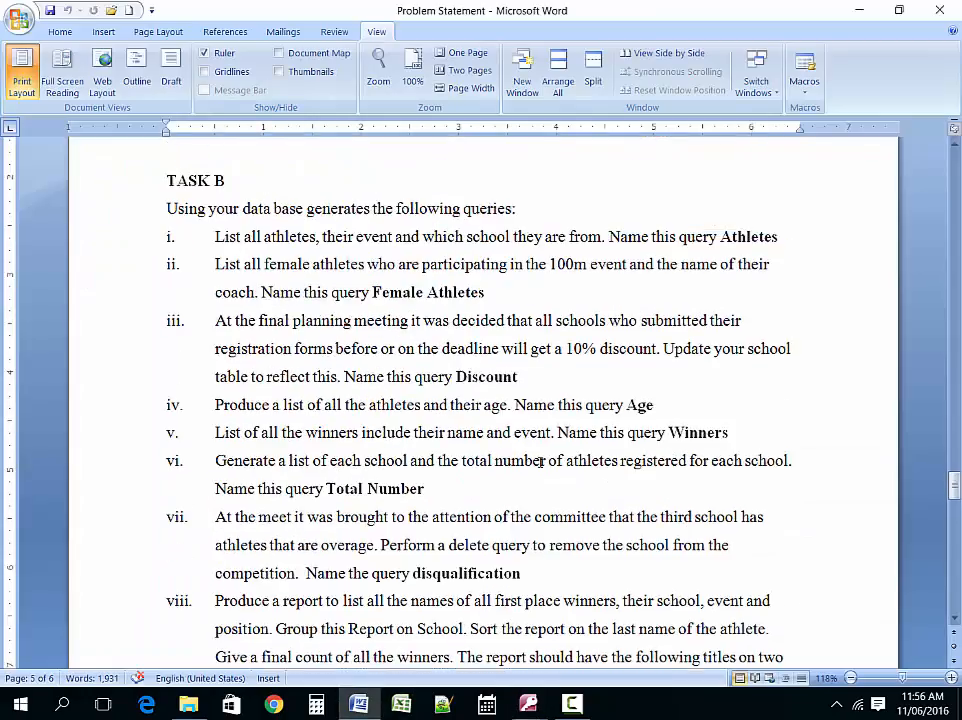
{"action": "left_click_drag", "start_coordinate": [213, 236], "coordinate": [598, 243]}
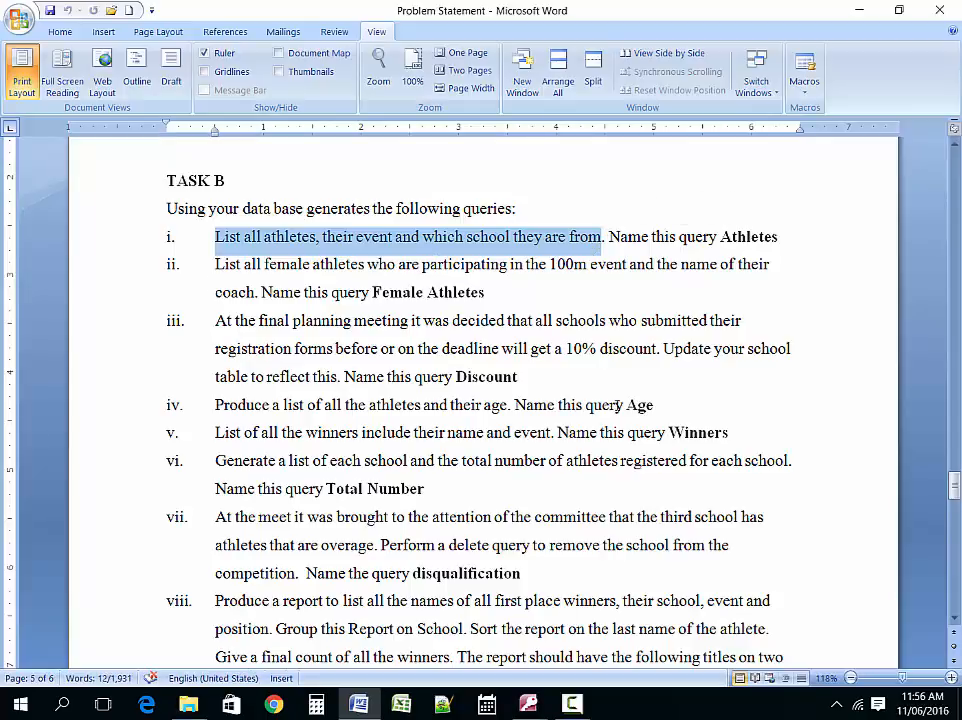
{"action": "left_click", "coordinate": [528, 704]}
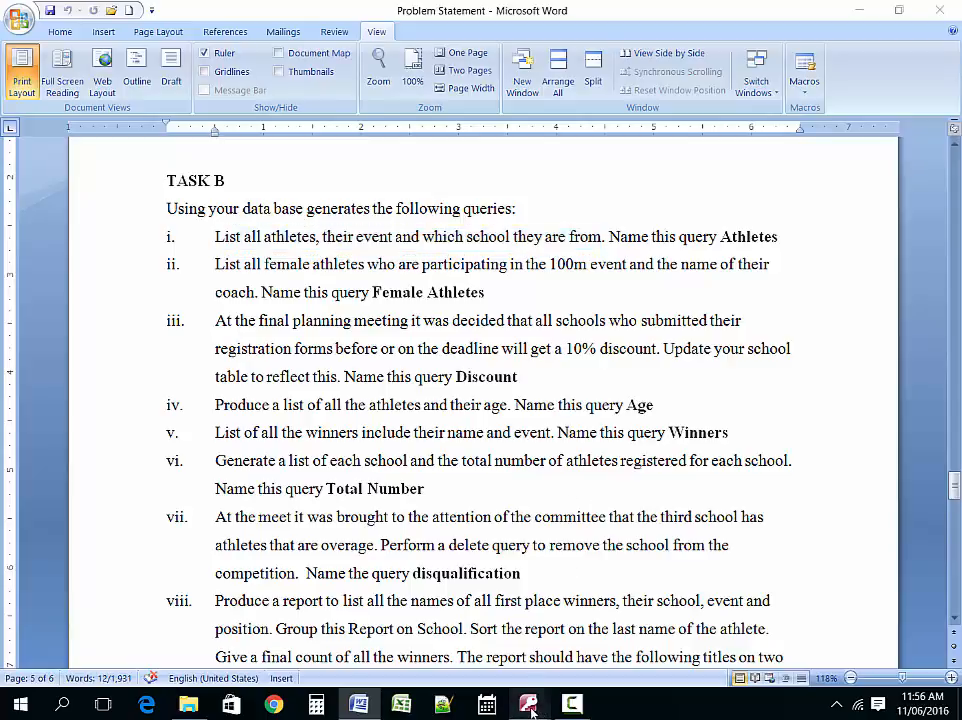
{"action": "left_click", "coordinate": [624, 630]}
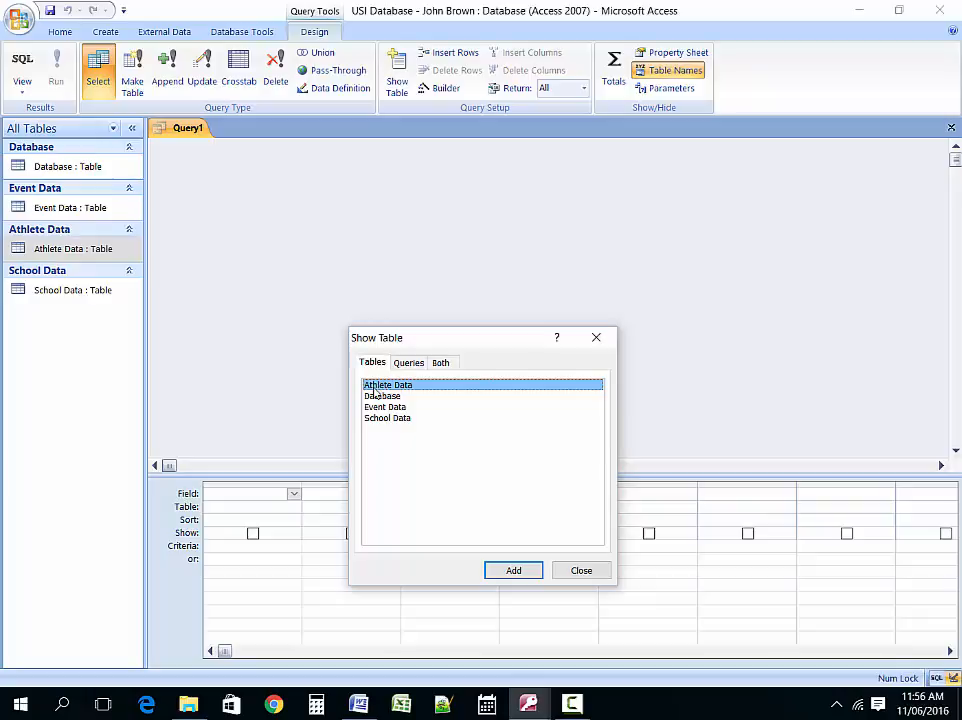
Step: Add the Athlete Data, Event Data and School Data tables to the query and close the table selection
{"action": "left_click", "coordinate": [517, 573]}
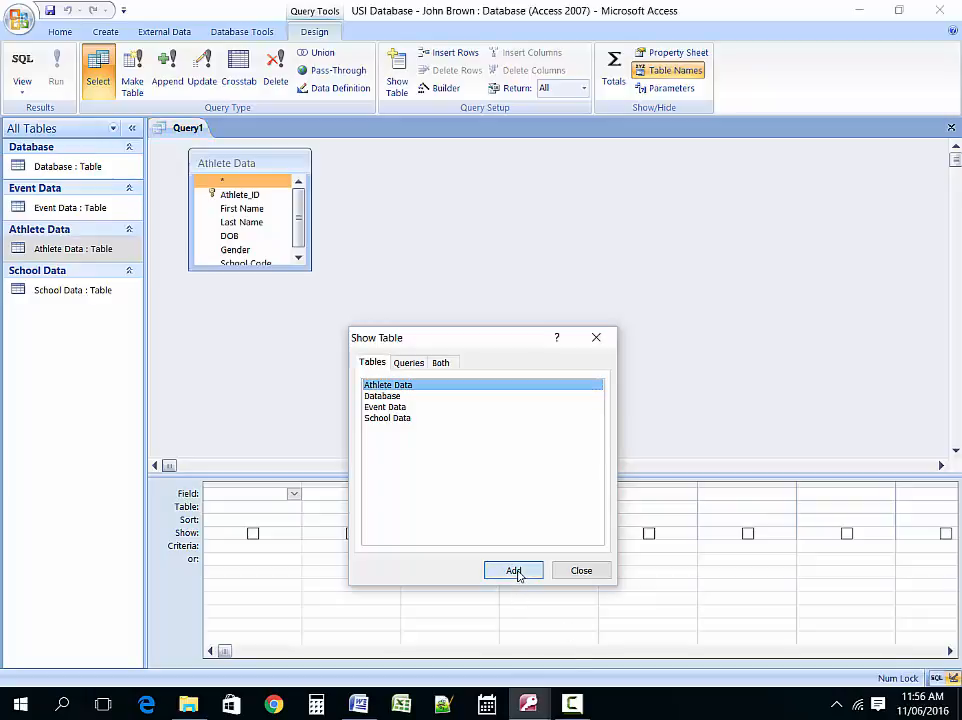
{"action": "left_click", "coordinate": [390, 407]}
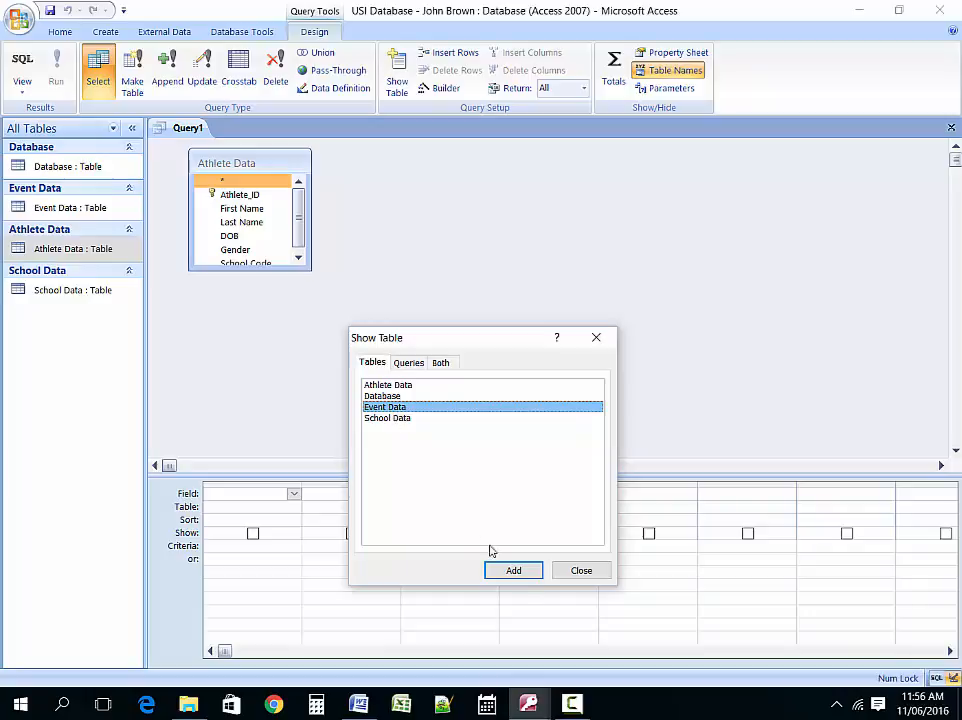
{"action": "left_click", "coordinate": [518, 571]}
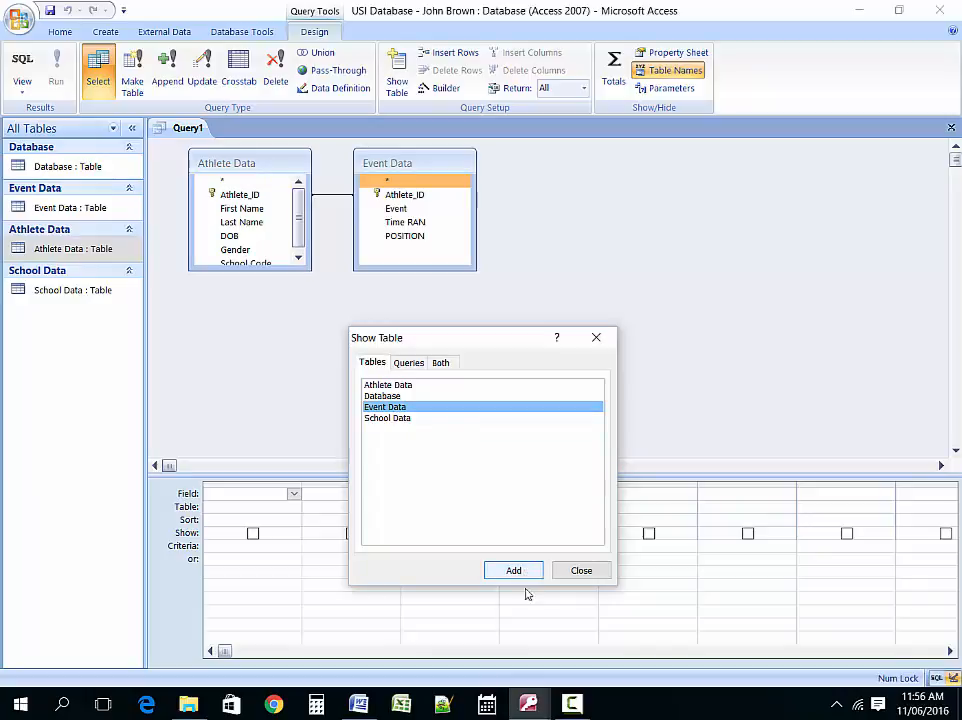
{"action": "left_click", "coordinate": [392, 418]}
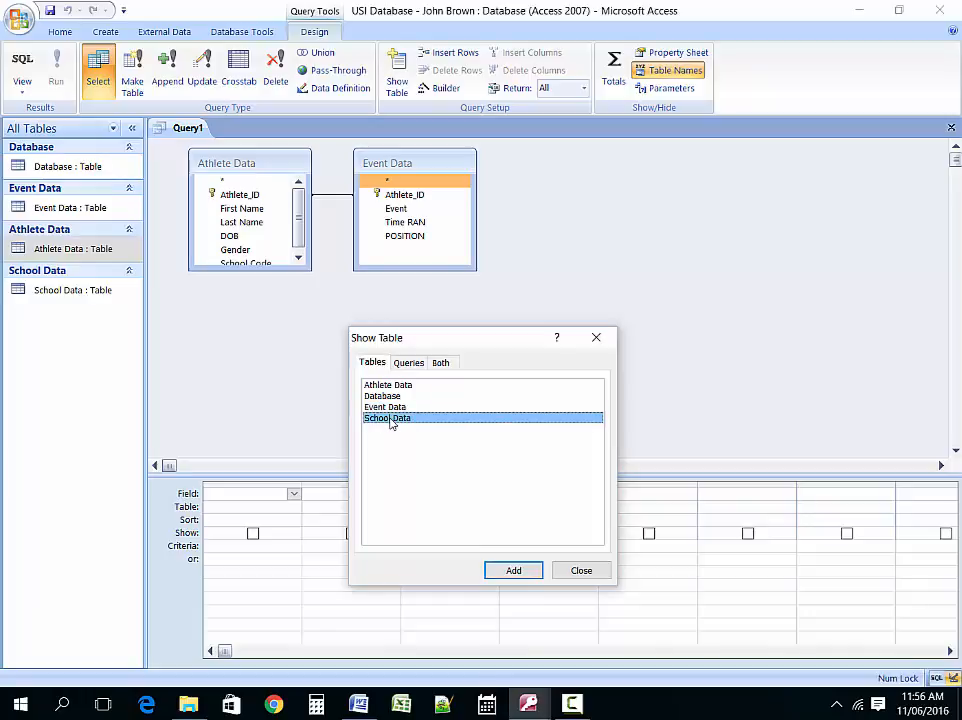
{"action": "left_click", "coordinate": [521, 571]}
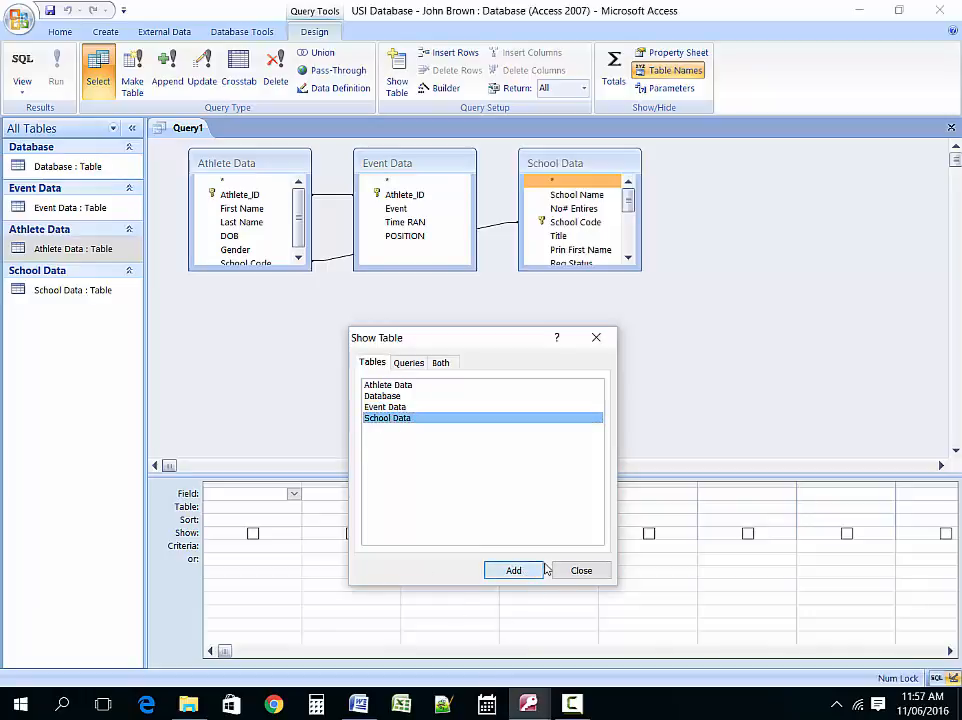
{"action": "left_click", "coordinate": [582, 571]}
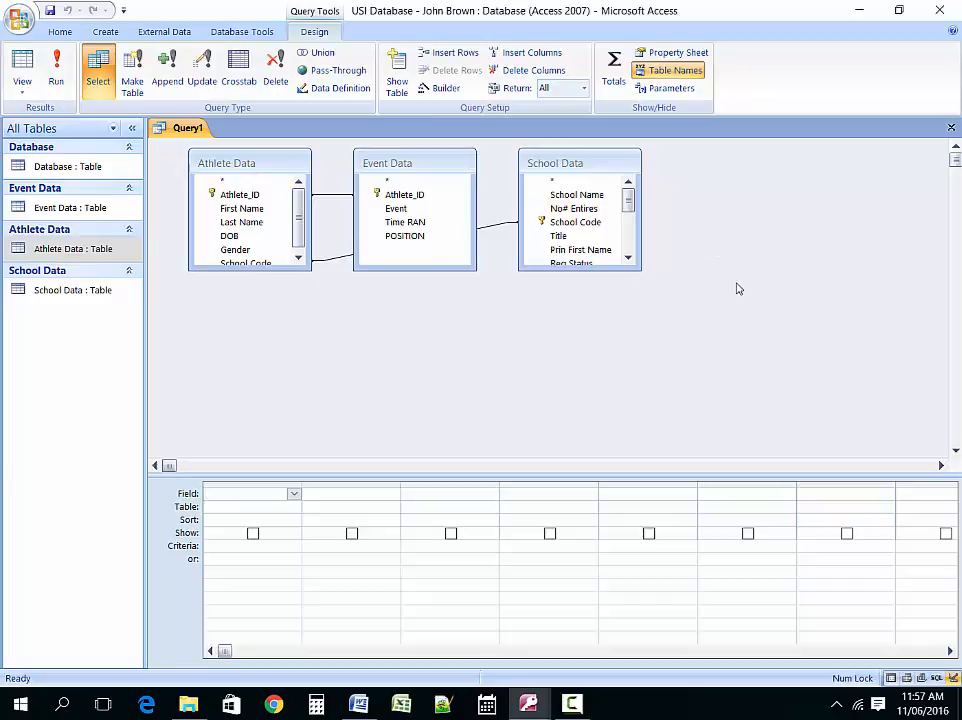
{"action": "left_click", "coordinate": [232, 483]}
{"action": "left_click", "coordinate": [346, 490]}
{"action": "left_click", "coordinate": [378, 483]}
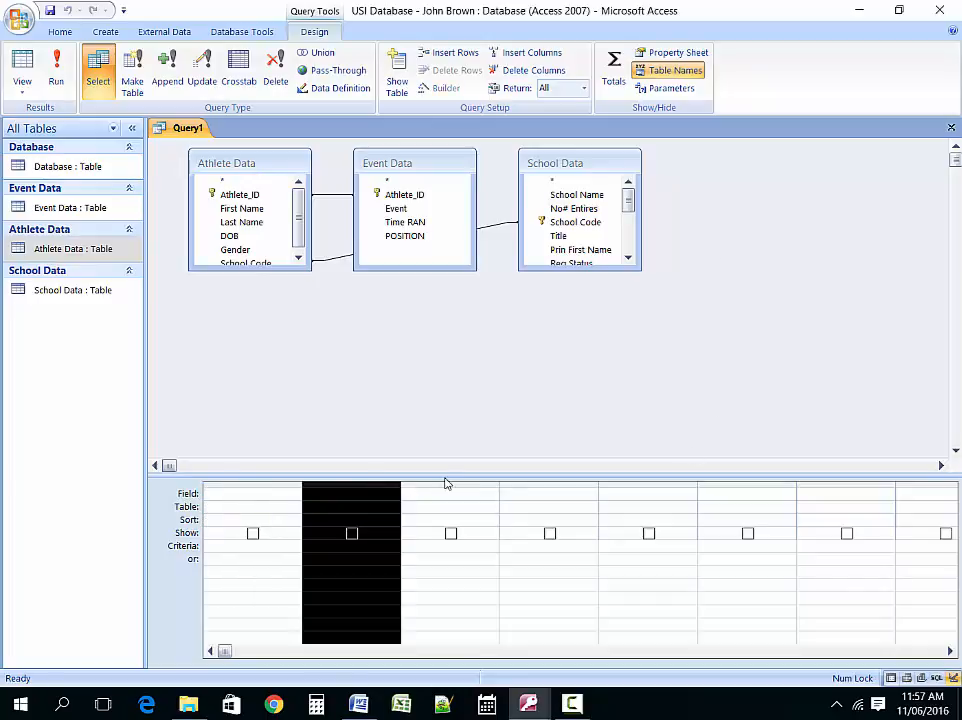
{"action": "left_click", "coordinate": [445, 477]}
{"action": "left_click", "coordinate": [457, 485]}
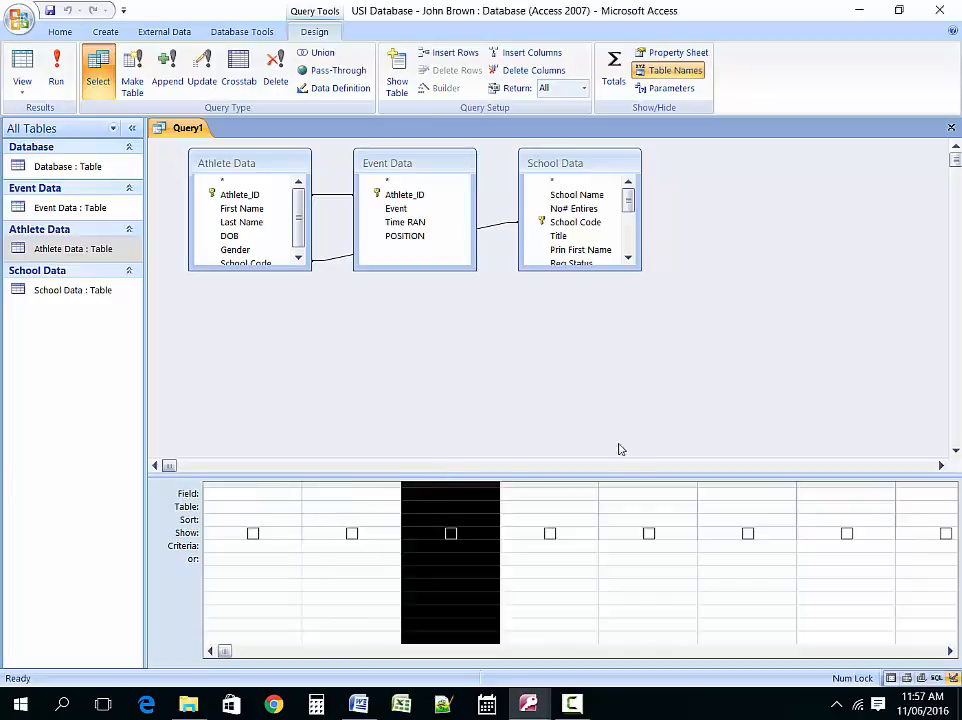
{"action": "left_click", "coordinate": [601, 408]}
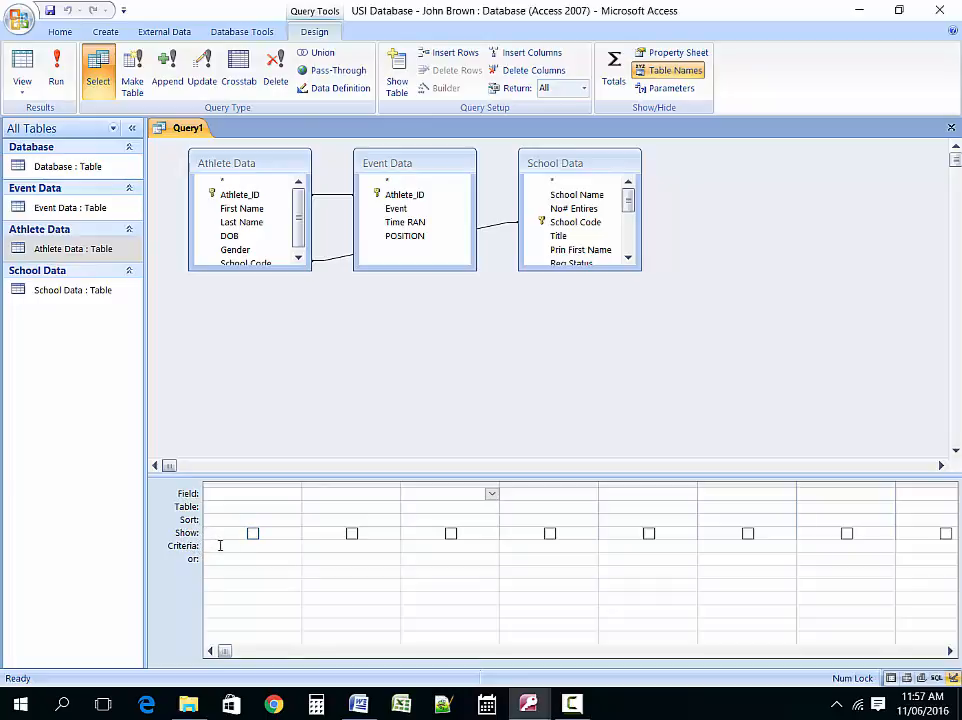
{"action": "left_click", "coordinate": [220, 545]}
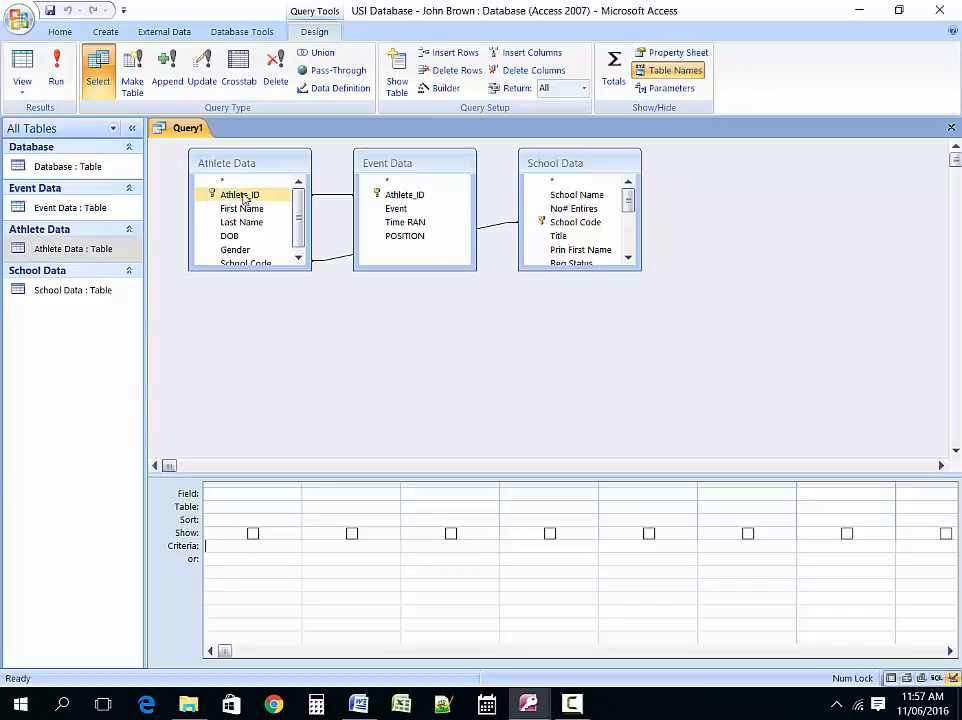
{"action": "left_click", "coordinate": [255, 484]}
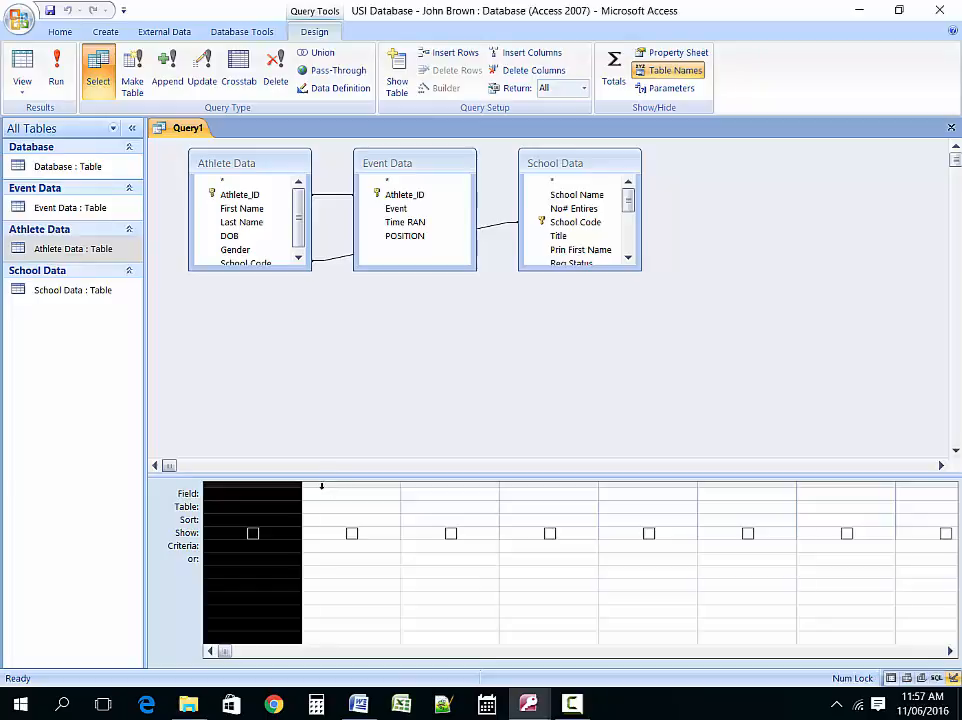
{"action": "left_click", "coordinate": [284, 438]}
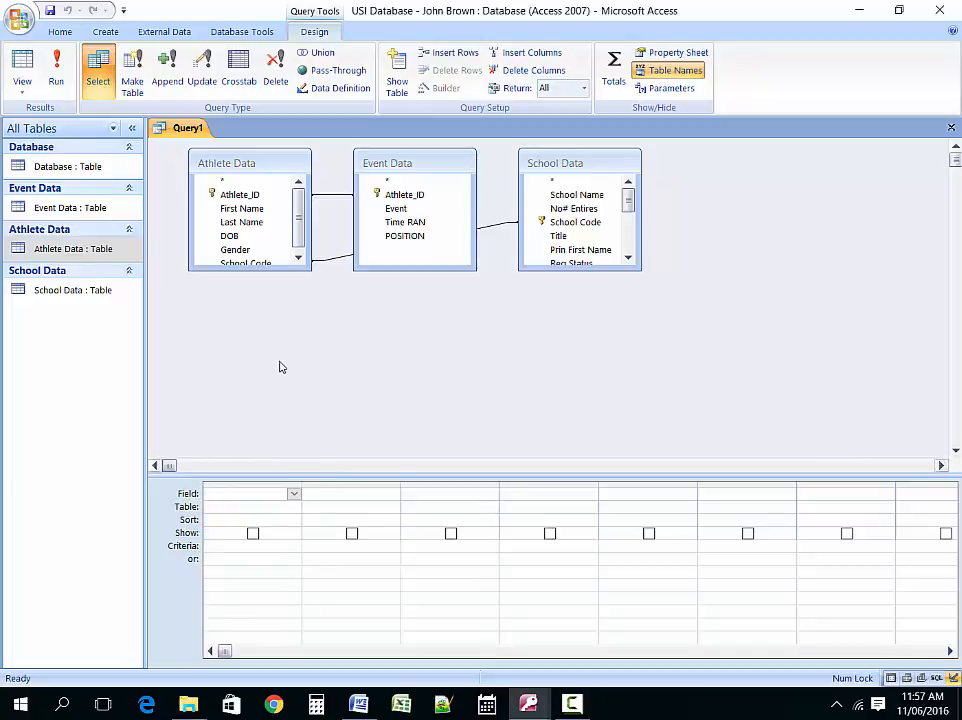
Step: Add the Athlete_ID, First Name and Last Name fields from Athlete Data to the query's design grid
{"action": "double_click", "coordinate": [249, 198]}
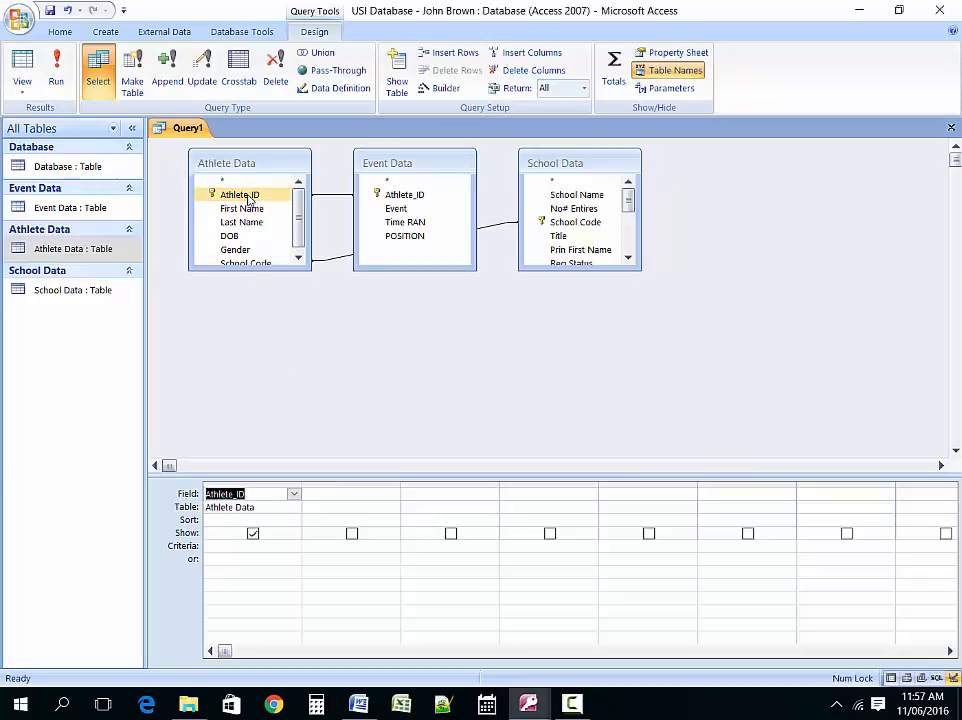
{"action": "left_click", "coordinate": [253, 212]}
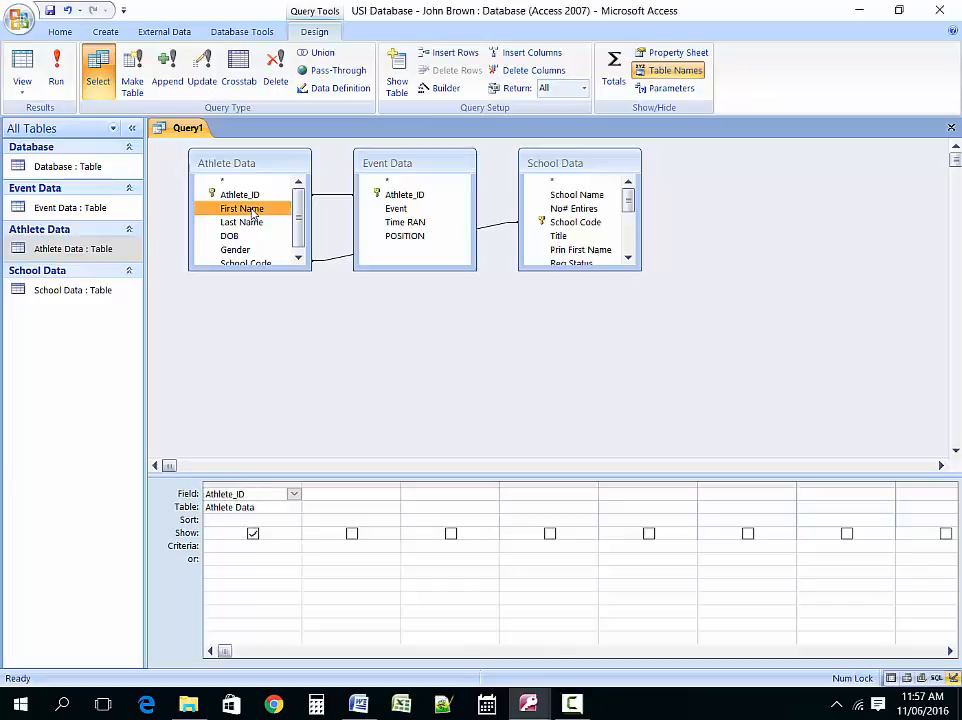
{"action": "double_click", "coordinate": [253, 212]}
{"action": "double_click", "coordinate": [253, 221]}
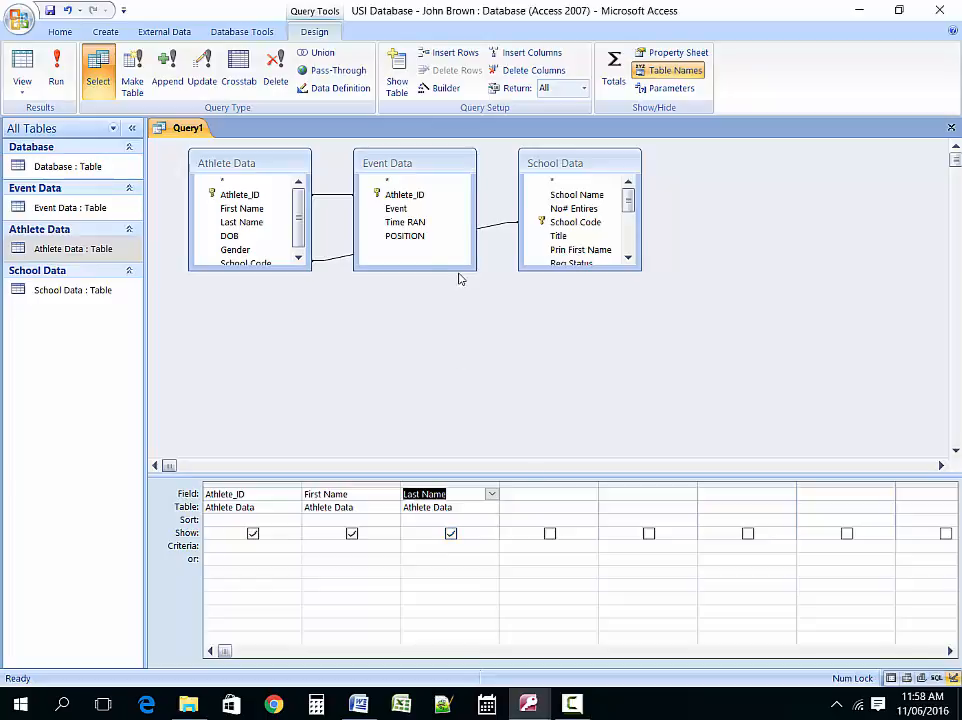
Step: Add the Event field from Event Data and the School Name field from School Data to the query's design grid
{"action": "left_click", "coordinate": [384, 183]}
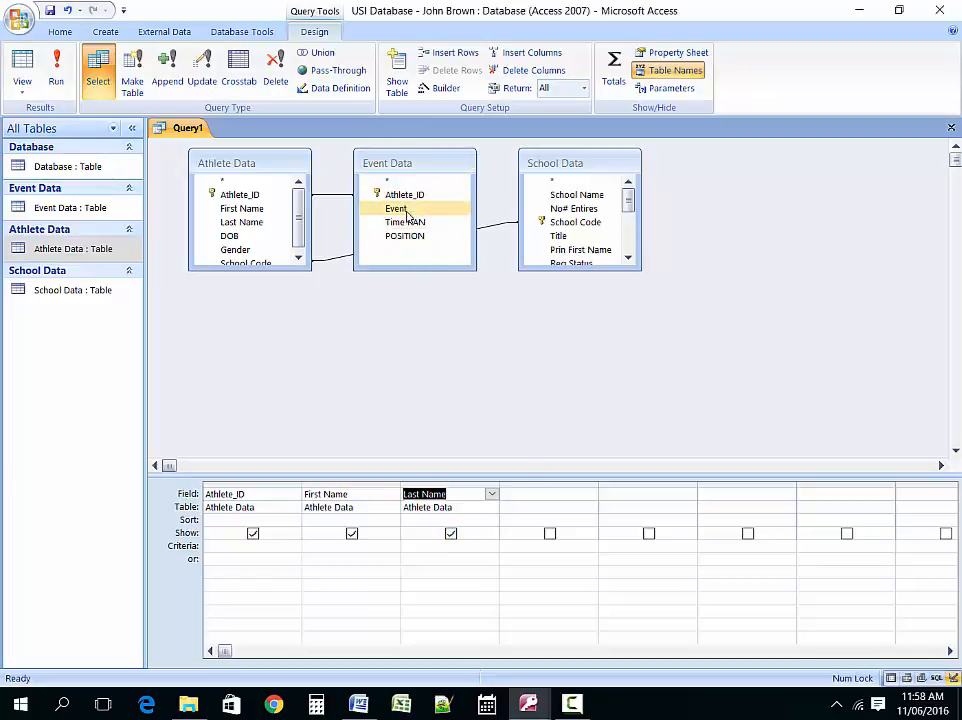
{"action": "double_click", "coordinate": [407, 213]}
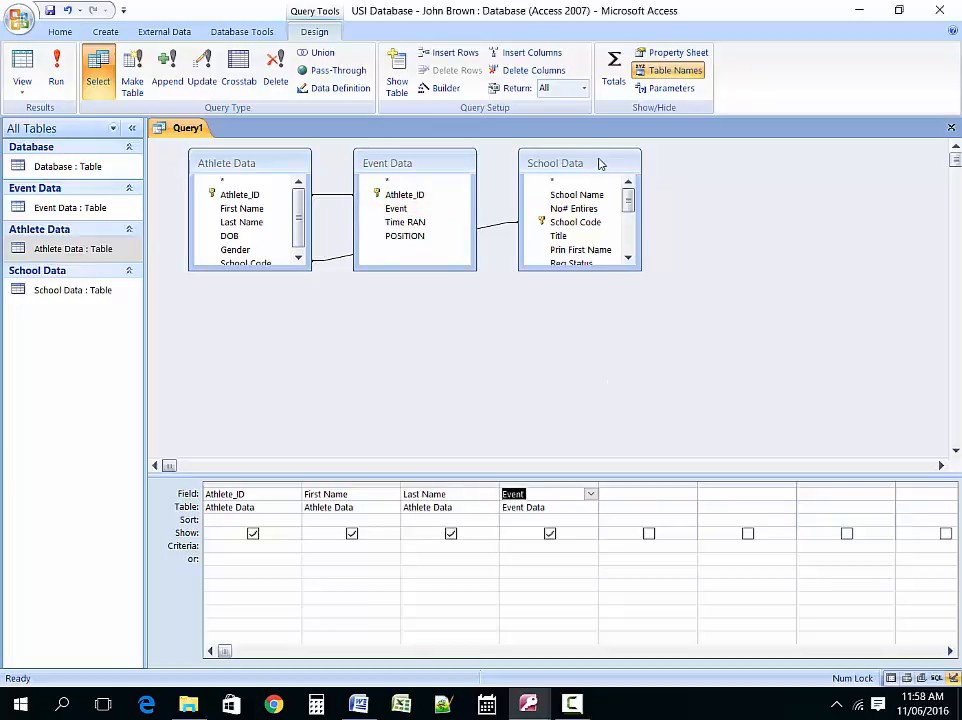
{"action": "left_click", "coordinate": [606, 211]}
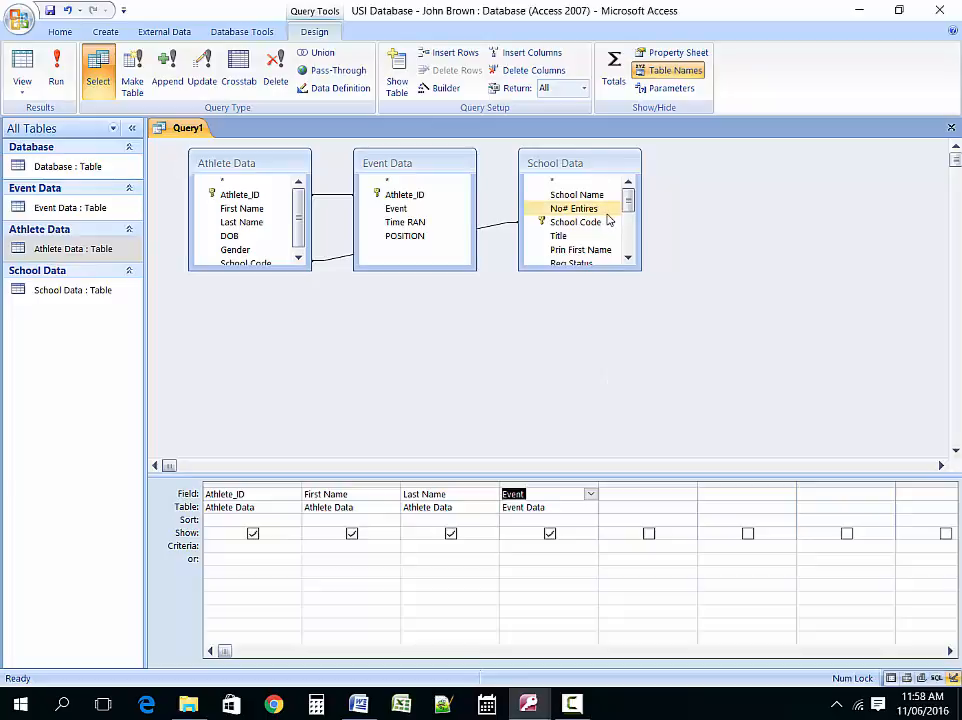
{"action": "left_click", "coordinate": [607, 220]}
{"action": "left_click", "coordinate": [587, 196]}
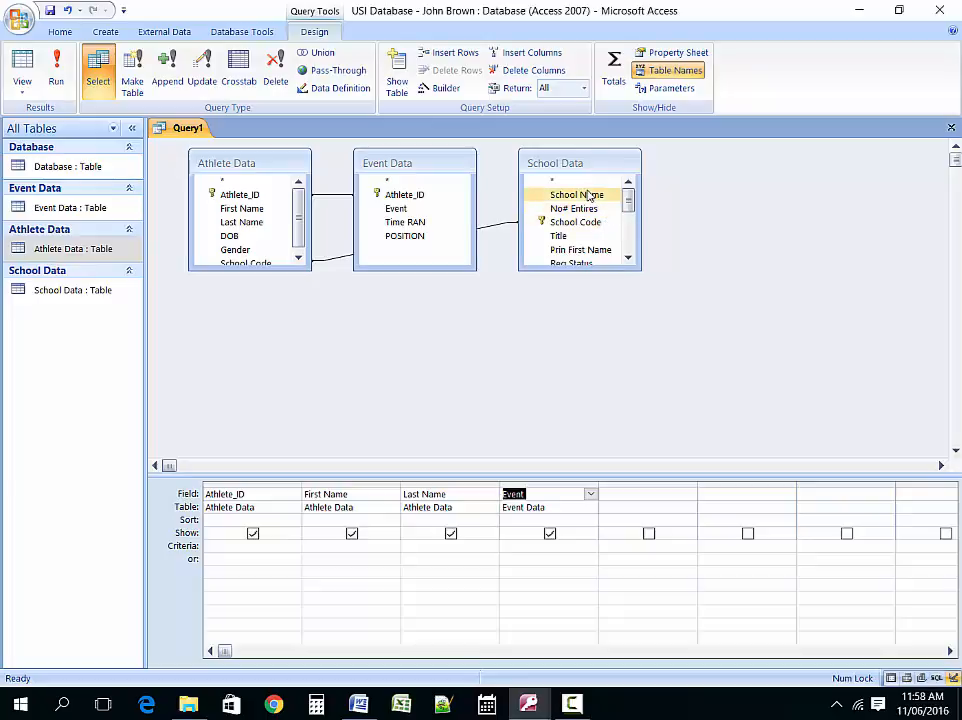
{"action": "double_click", "coordinate": [587, 196]}
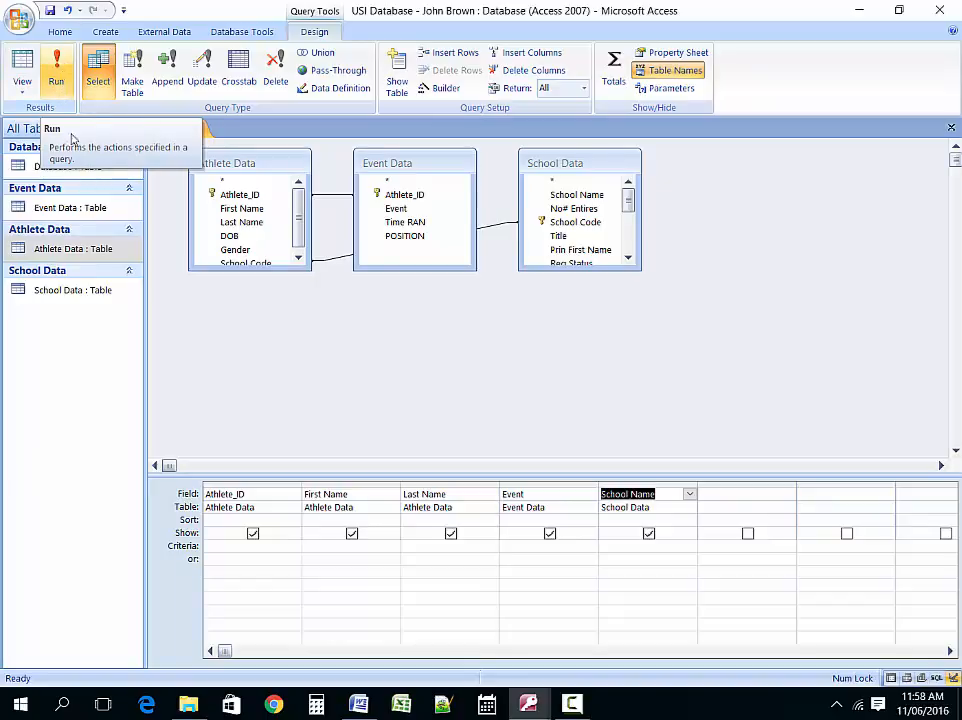
{"action": "left_click", "coordinate": [57, 74]}
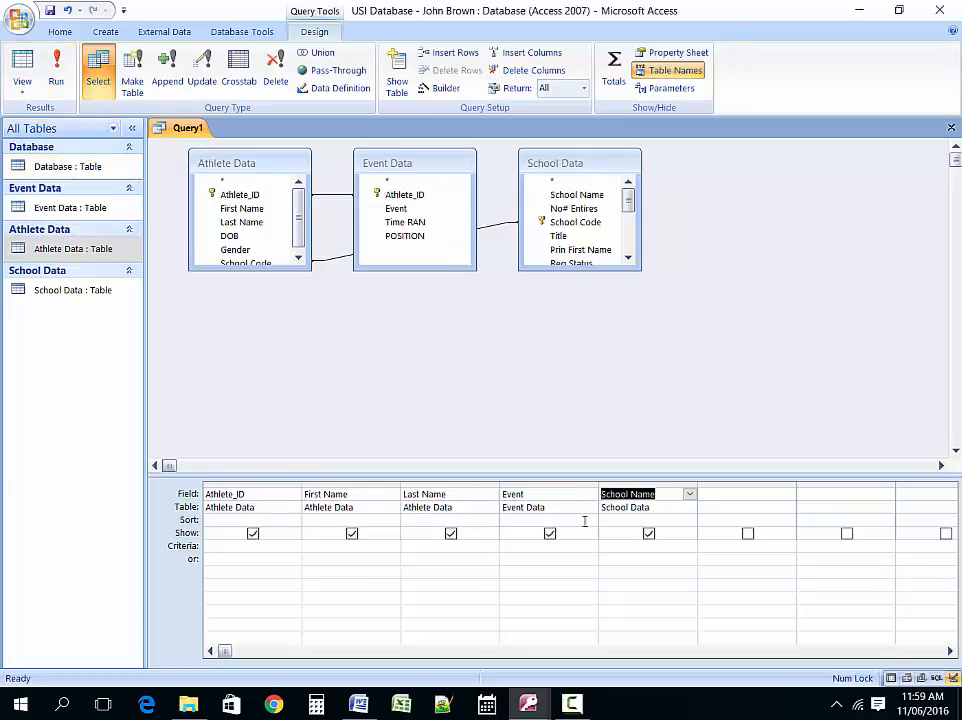
Step: Run the query and look through its records from first to last and back, including the record count
{"action": "left_click", "coordinate": [55, 76]}
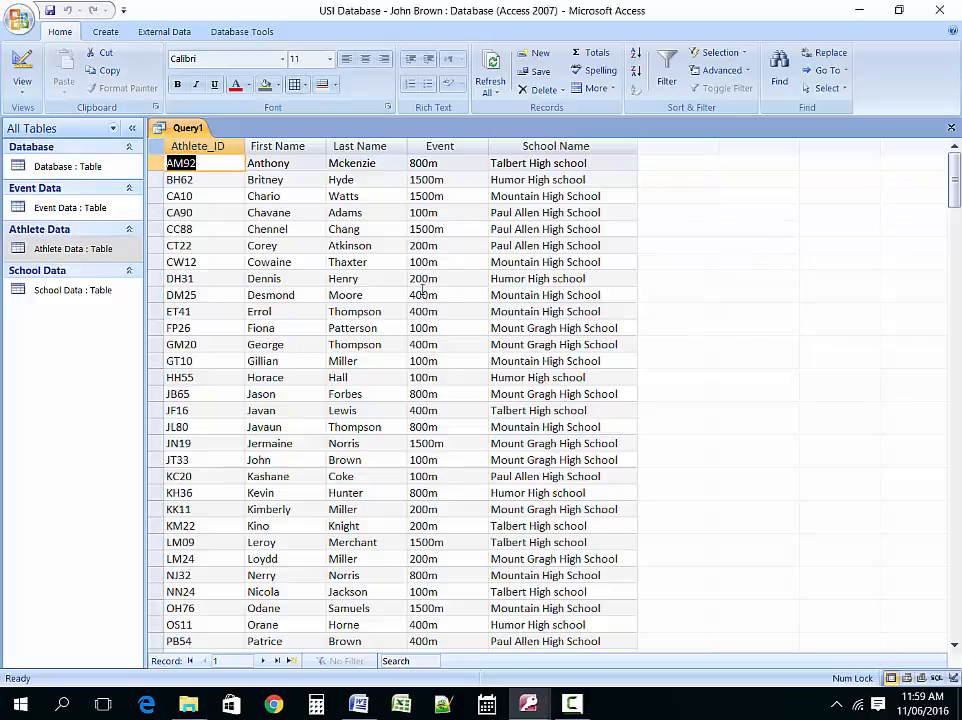
{"action": "scroll", "coordinate": [451, 274], "scroll_direction": "down", "scroll_amount": 4}
{"action": "scroll", "coordinate": [451, 274], "scroll_direction": "down", "scroll_amount": 5}
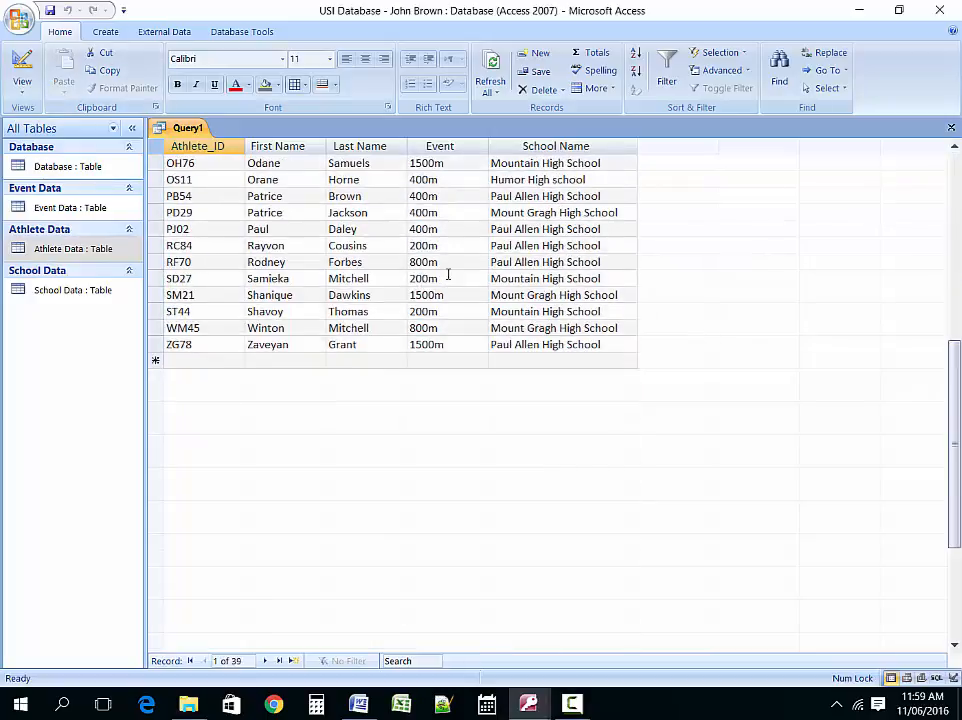
{"action": "left_click", "coordinate": [244, 661]}
{"action": "left_click", "coordinate": [254, 627]}
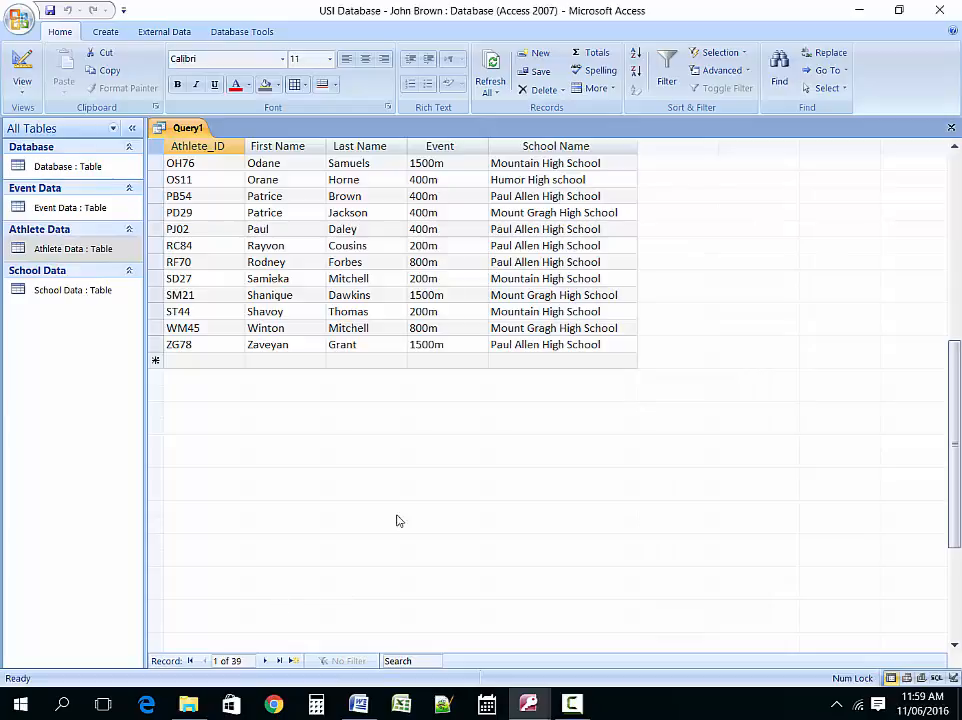
{"action": "scroll", "coordinate": [400, 517], "scroll_direction": "up", "scroll_amount": 6}
{"action": "scroll", "coordinate": [401, 517], "scroll_direction": "up", "scroll_amount": 3}
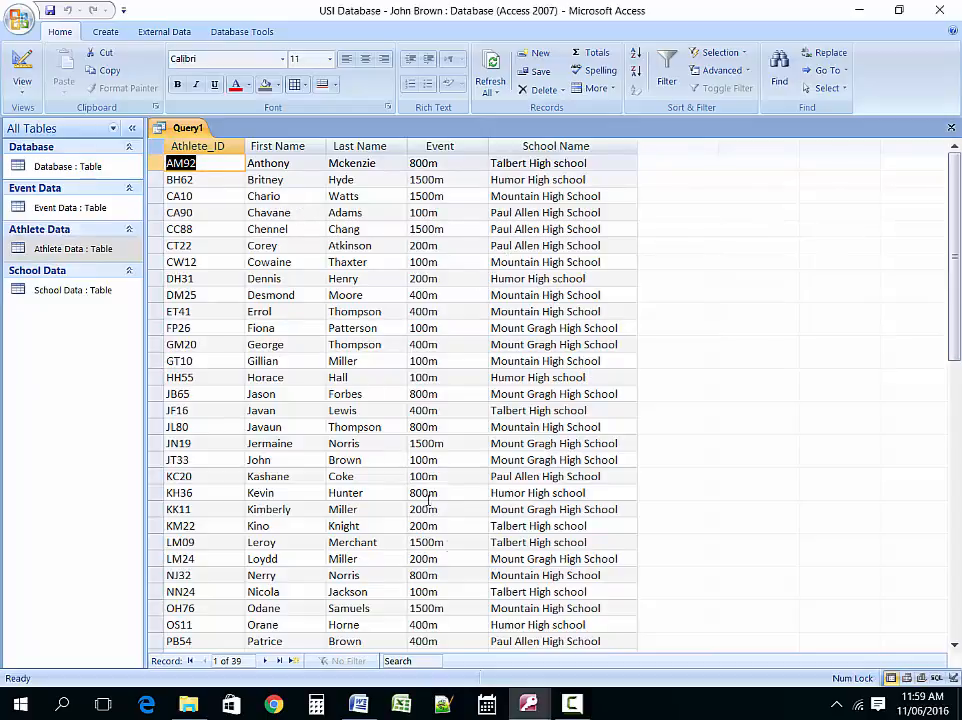
Step: Switch to the Word problem statement to check the query name required by item i, and return to Access
{"action": "left_click", "coordinate": [361, 705]}
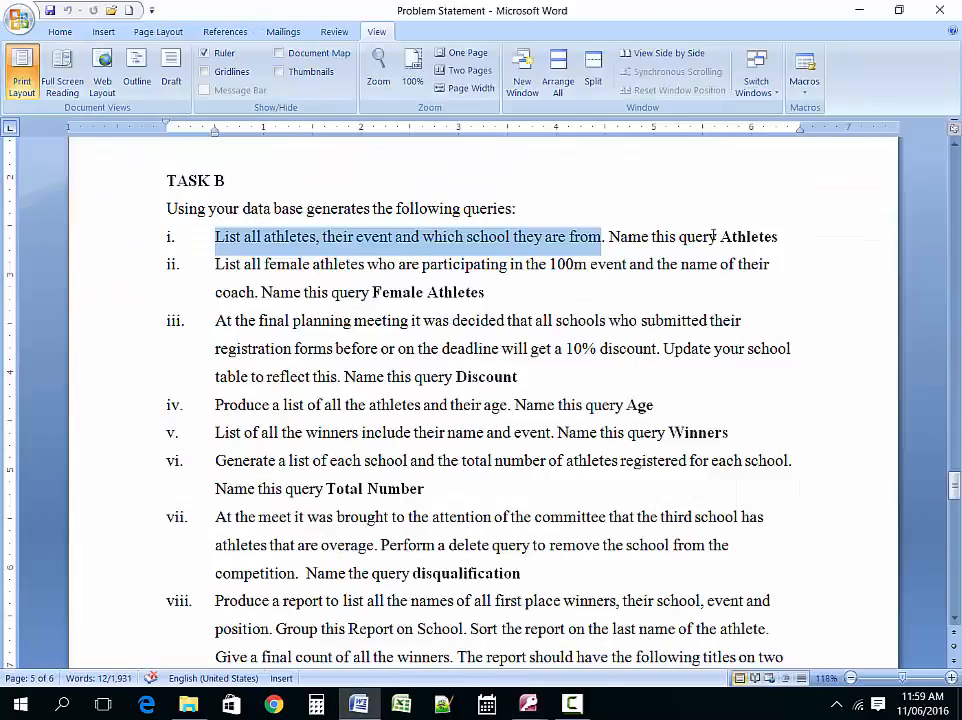
{"action": "double_click", "coordinate": [748, 237]}
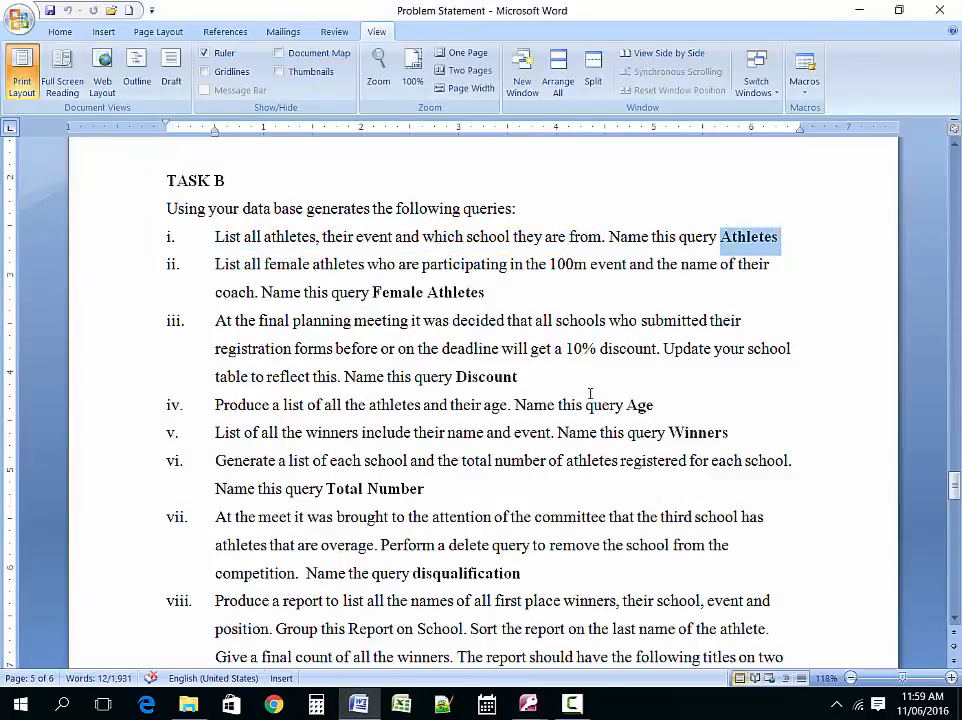
{"action": "left_click", "coordinate": [528, 705]}
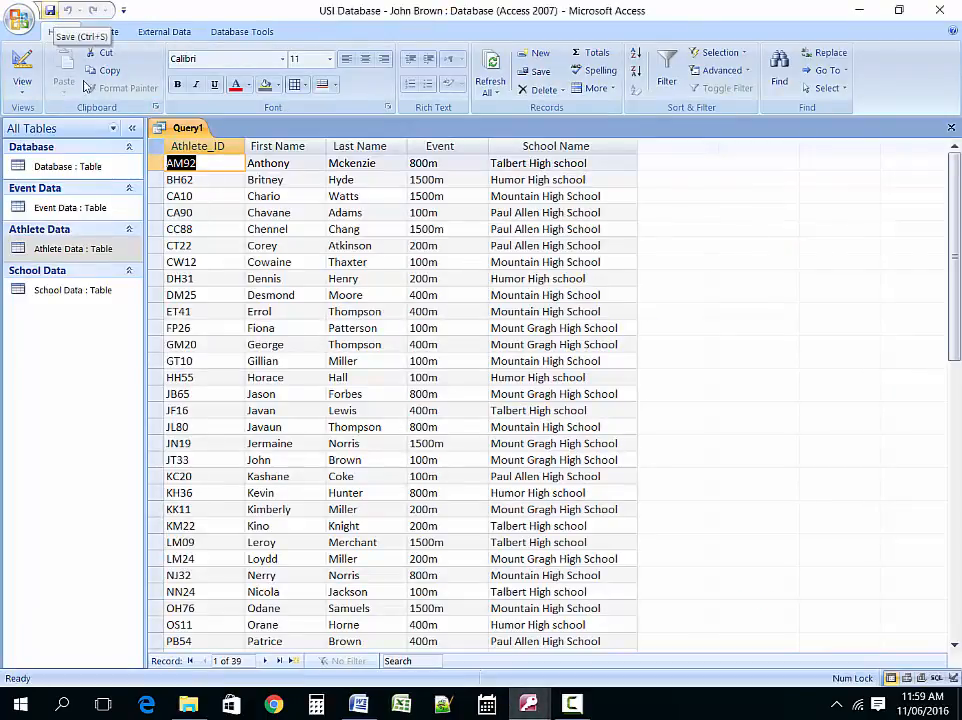
Step: Close the query and save it under the name Query Athletes
{"action": "left_click", "coordinate": [952, 129]}
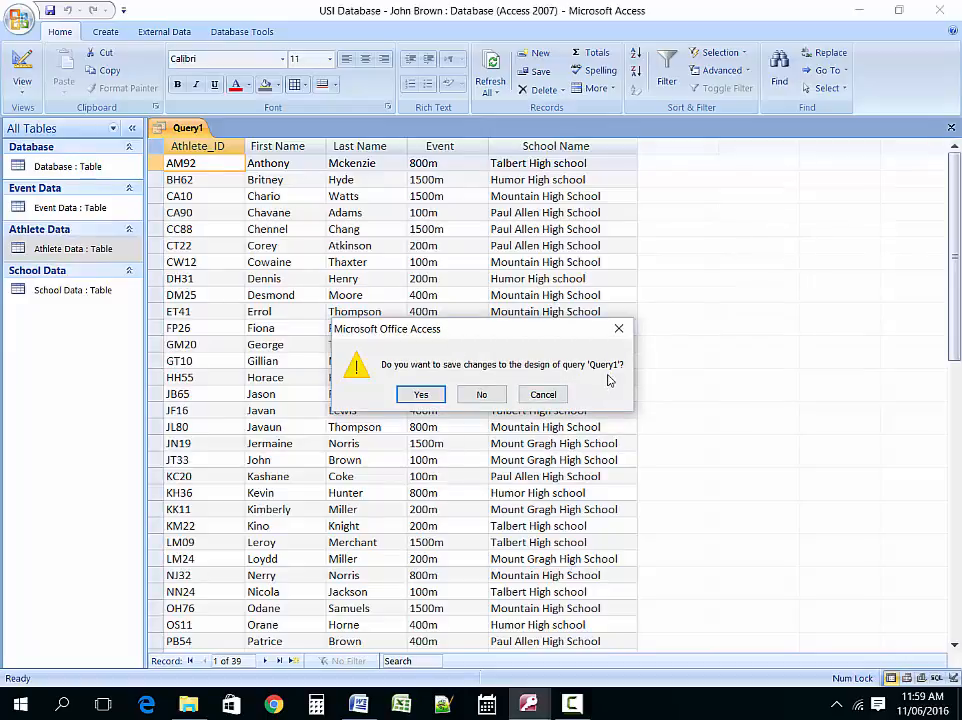
{"action": "left_click", "coordinate": [421, 394]}
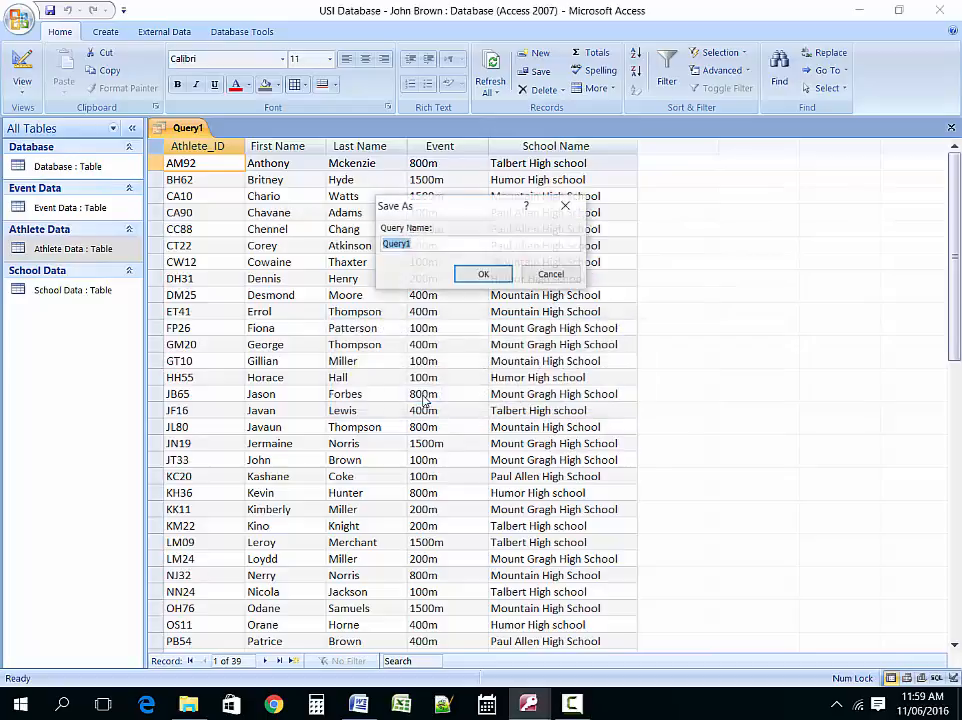
{"action": "left_click", "coordinate": [428, 241]}
{"action": "type", "text": "s"}
{"action": "left_click", "coordinate": [481, 274]}
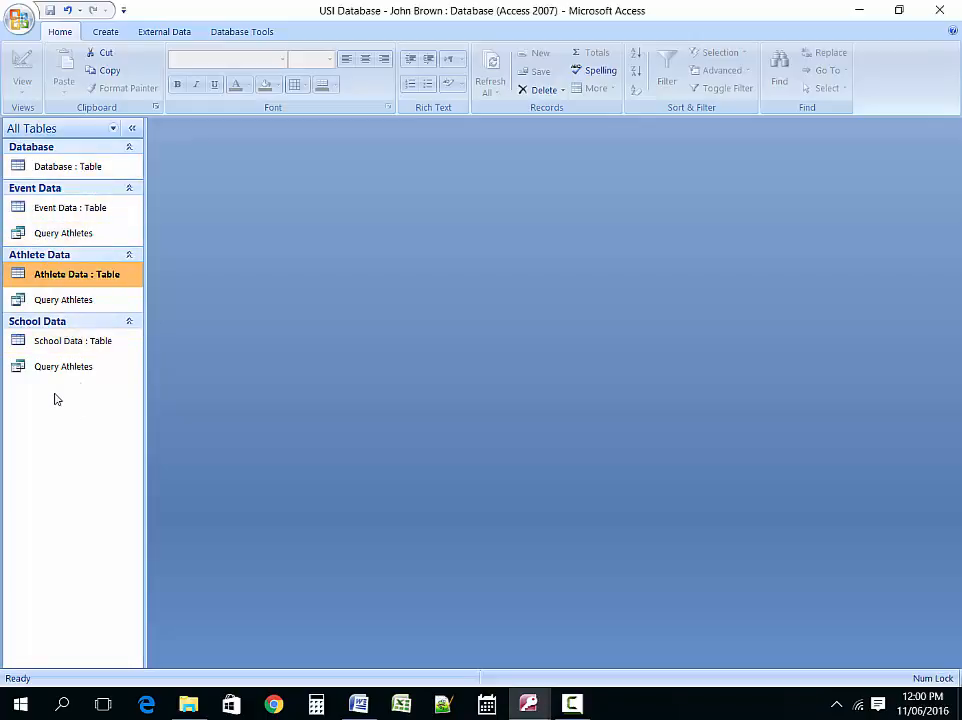
Step: View the database objects grouped by Object Type and return to the Tables and Related Views grouping
{"action": "left_click", "coordinate": [113, 128]}
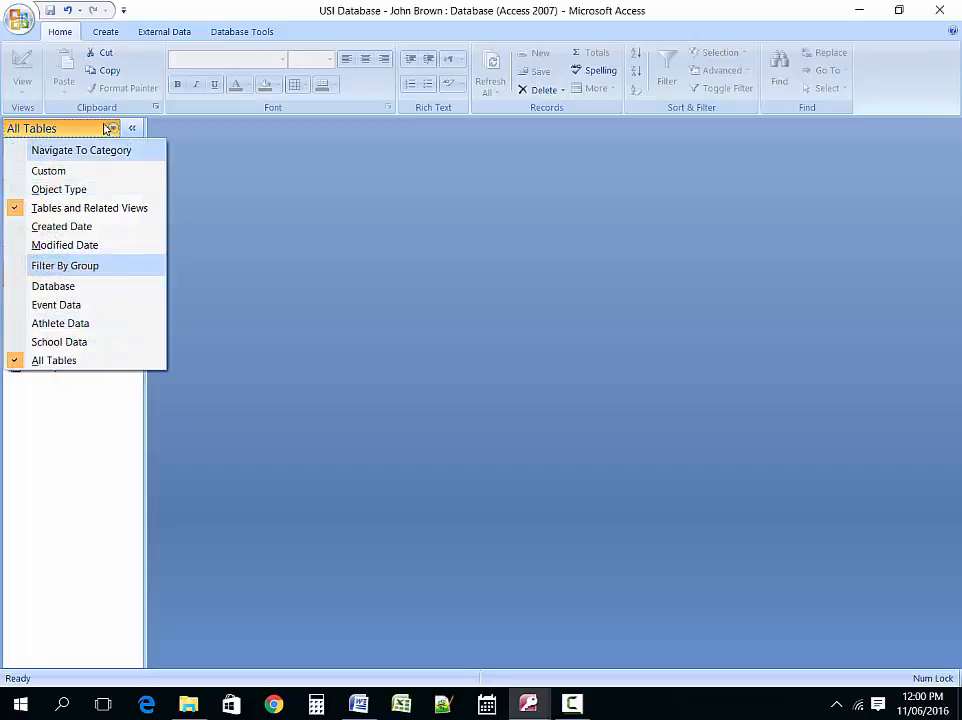
{"action": "left_click", "coordinate": [62, 190]}
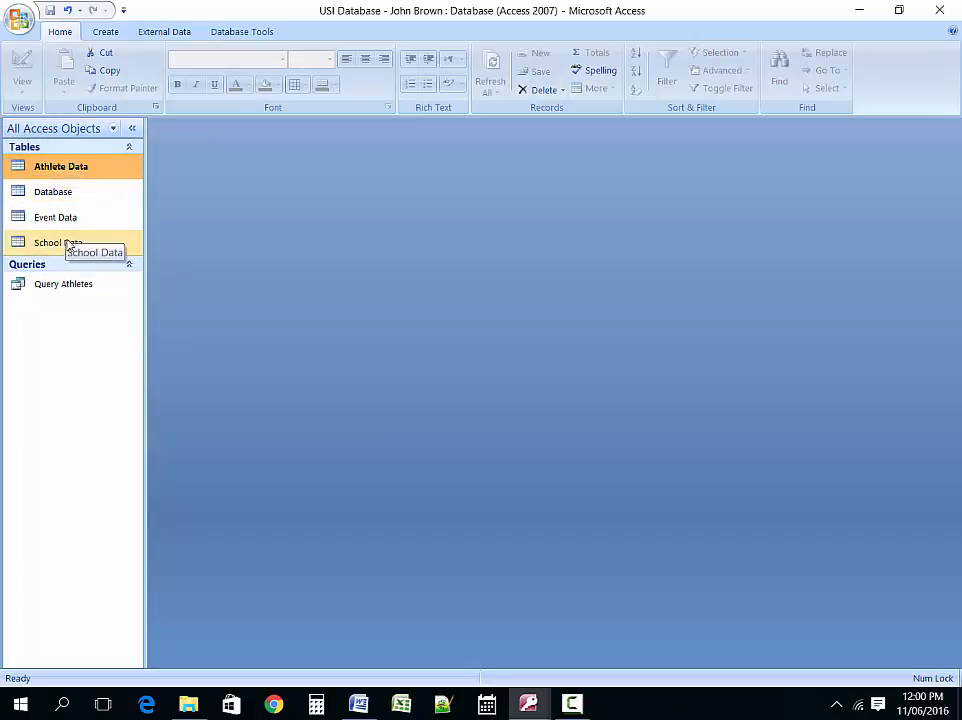
{"action": "left_click", "coordinate": [114, 129]}
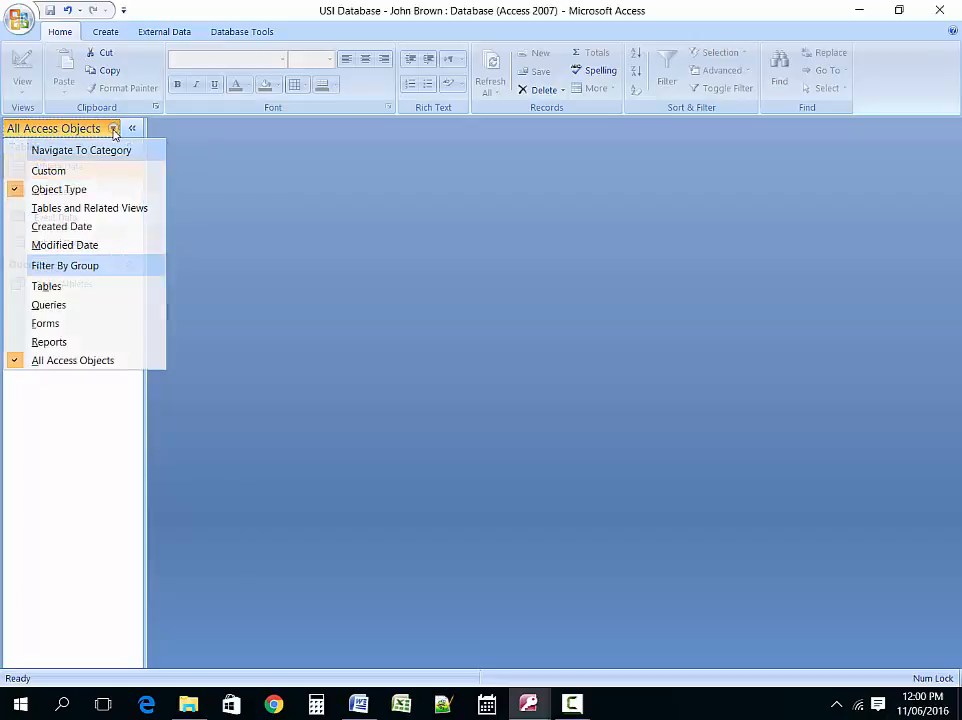
{"action": "left_click", "coordinate": [70, 207]}
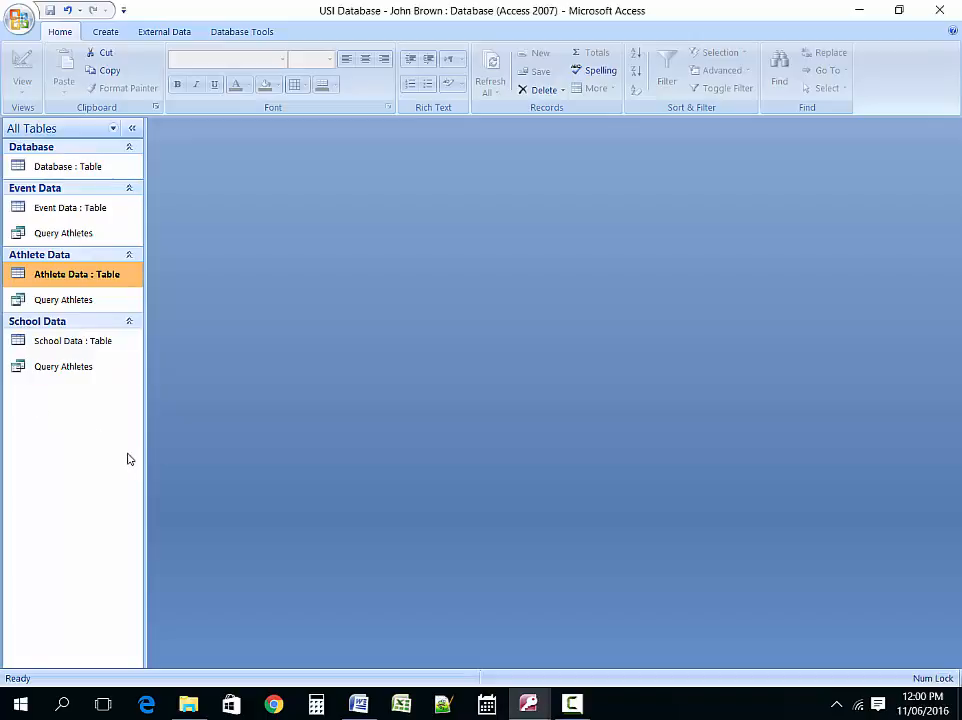
Step: Switch to the Word problem statement, read item ii of Task B on the female 100m athletes, and return to Access
{"action": "left_click", "coordinate": [356, 706]}
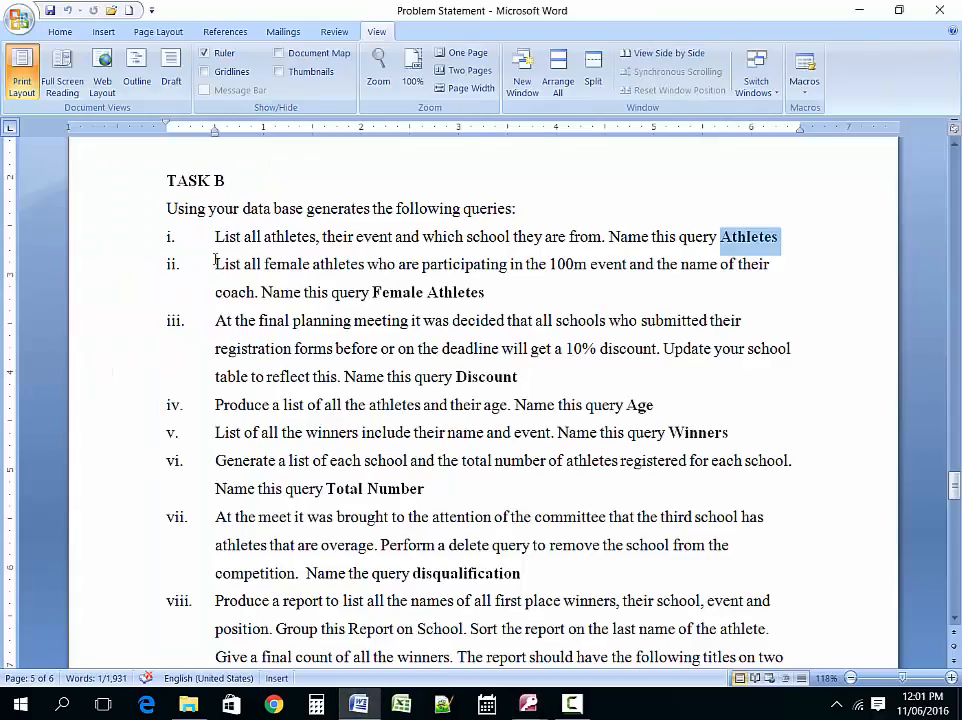
{"action": "left_click_drag", "start_coordinate": [237, 262], "coordinate": [451, 262]}
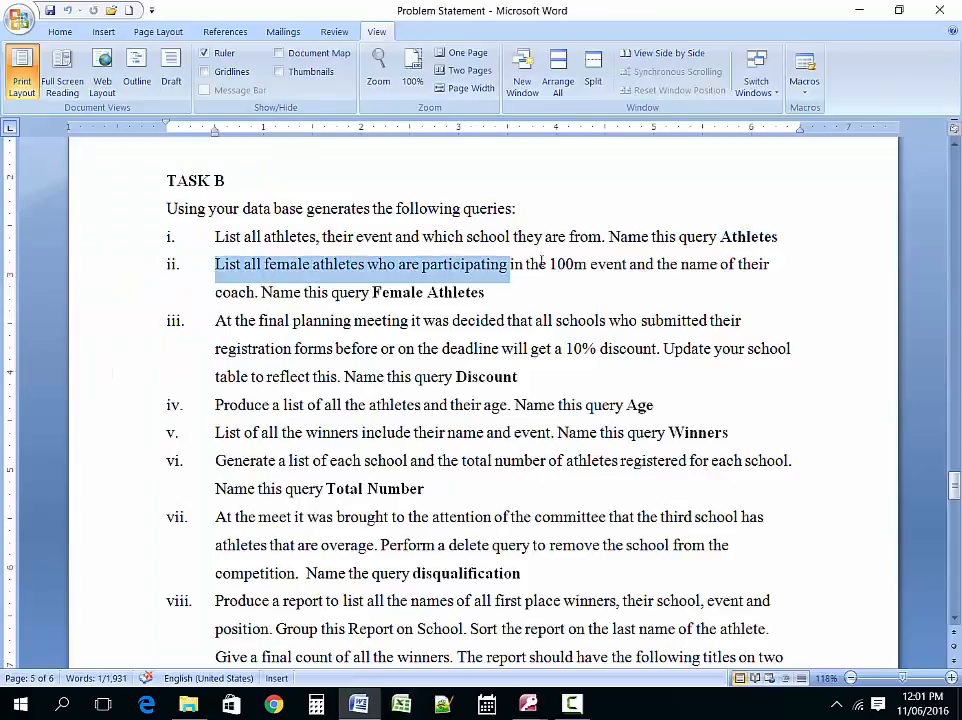
{"action": "left_click_drag", "start_coordinate": [542, 262], "coordinate": [774, 267]}
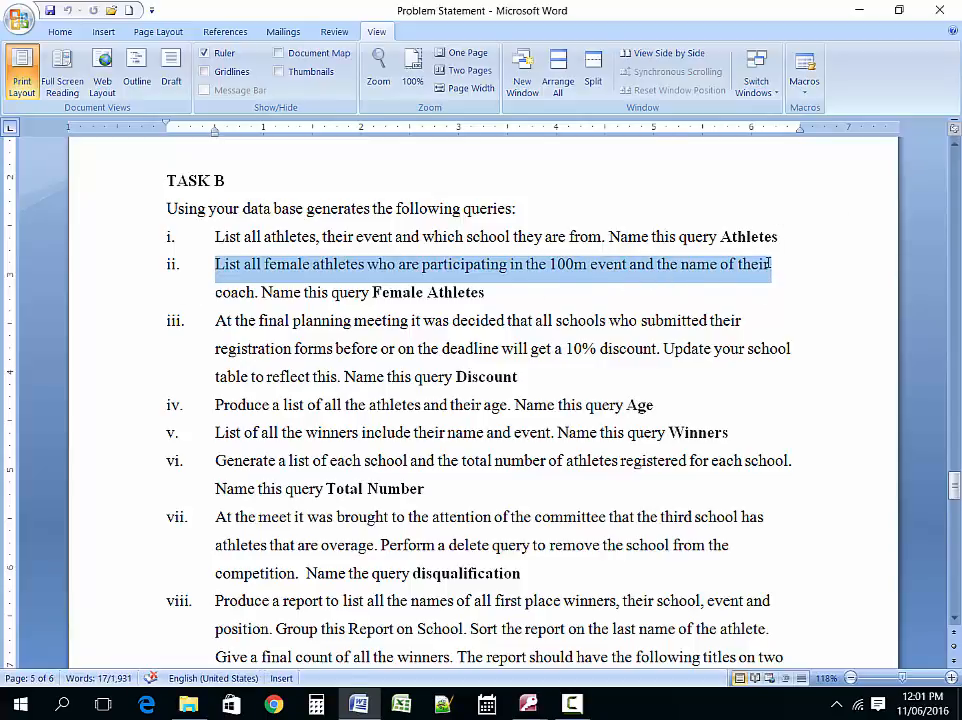
{"action": "left_click_drag", "start_coordinate": [212, 292], "coordinate": [246, 292]}
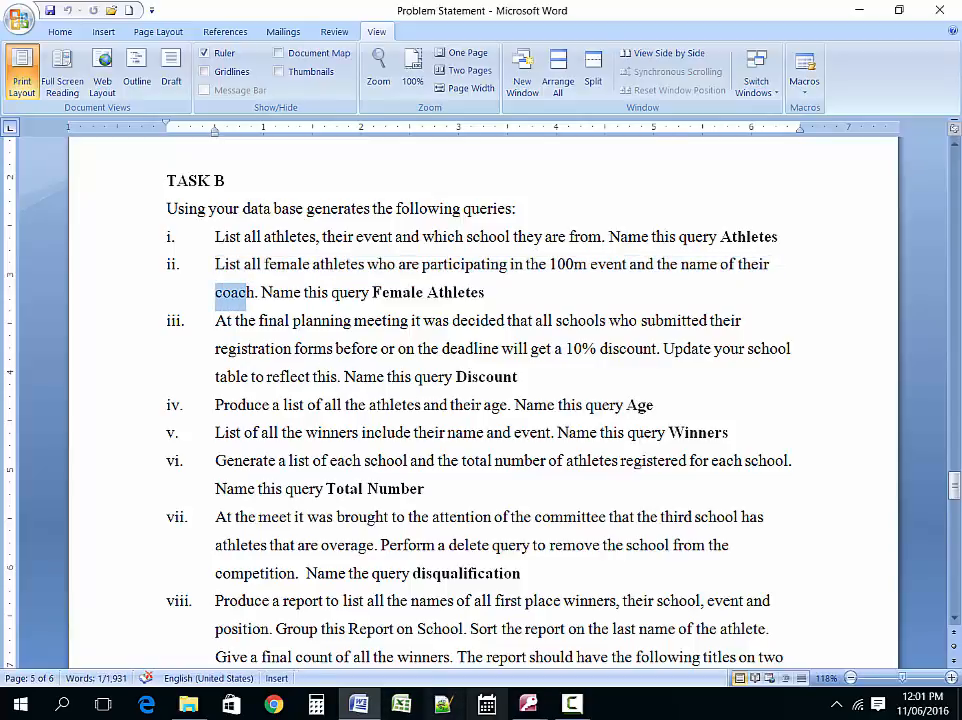
{"action": "mouse_move", "coordinate": [527, 708]}
{"action": "left_click", "coordinate": [670, 621]}
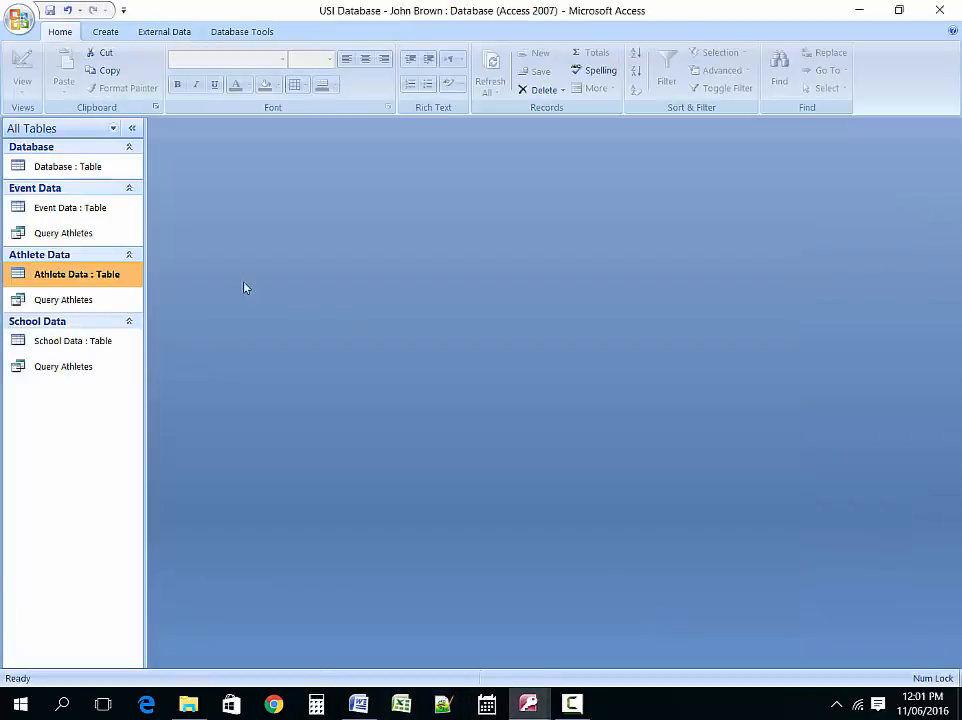
Step: Create a new query in design view with the Athlete Data, Event Data and School Data tables
{"action": "left_click", "coordinate": [106, 32]}
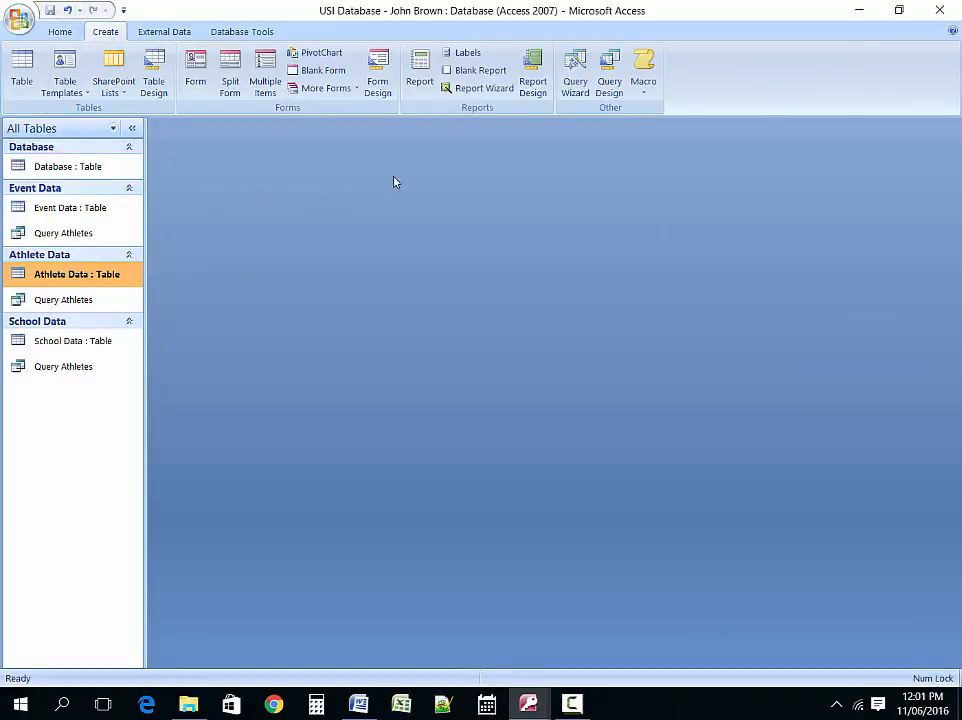
{"action": "left_click", "coordinate": [610, 88]}
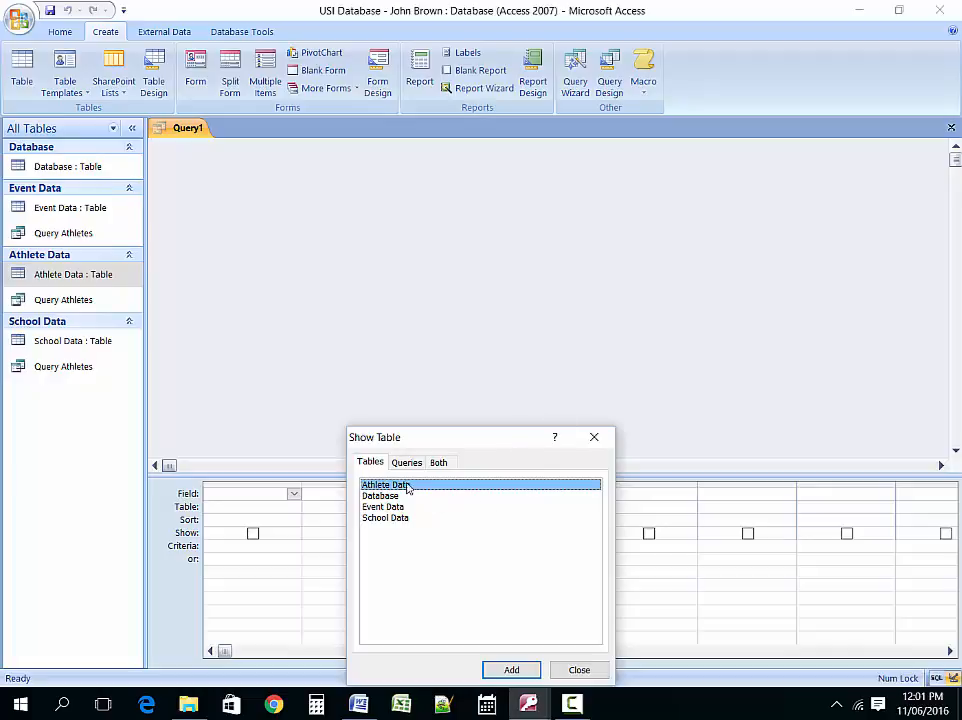
{"action": "left_click", "coordinate": [520, 675]}
{"action": "left_click", "coordinate": [385, 507]}
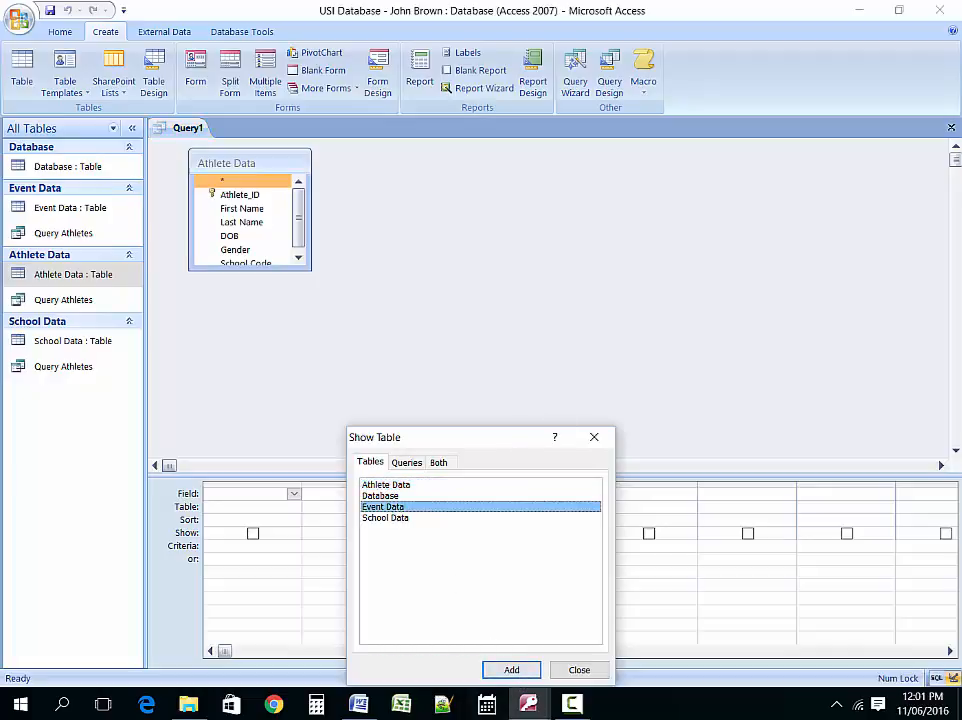
{"action": "left_click", "coordinate": [520, 675]}
{"action": "left_click", "coordinate": [403, 517]}
{"action": "left_click", "coordinate": [511, 670]}
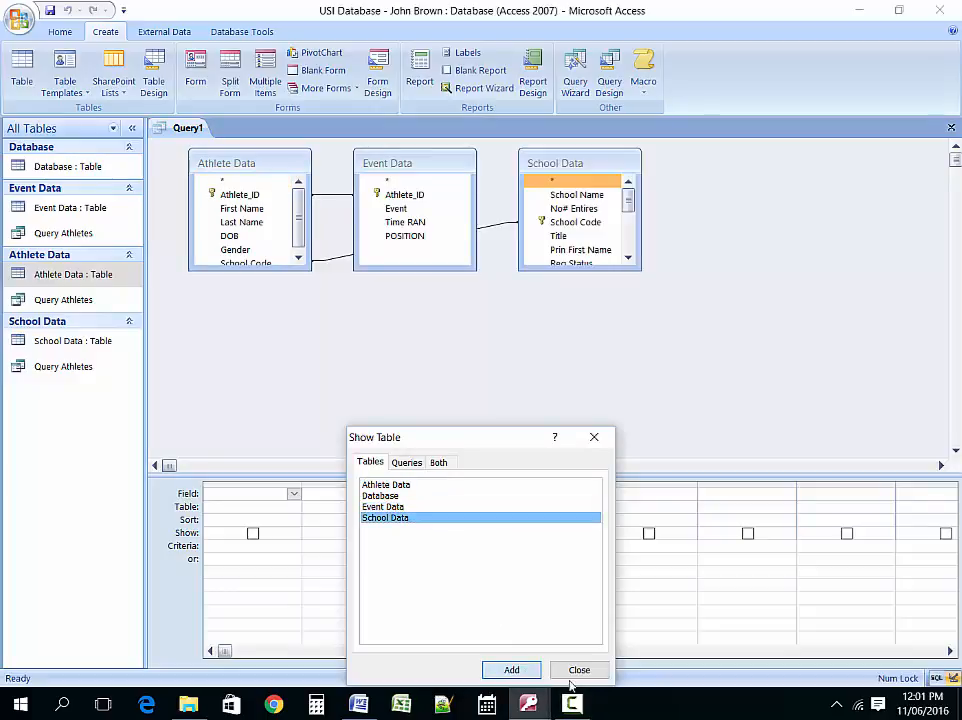
{"action": "left_click", "coordinate": [577, 670]}
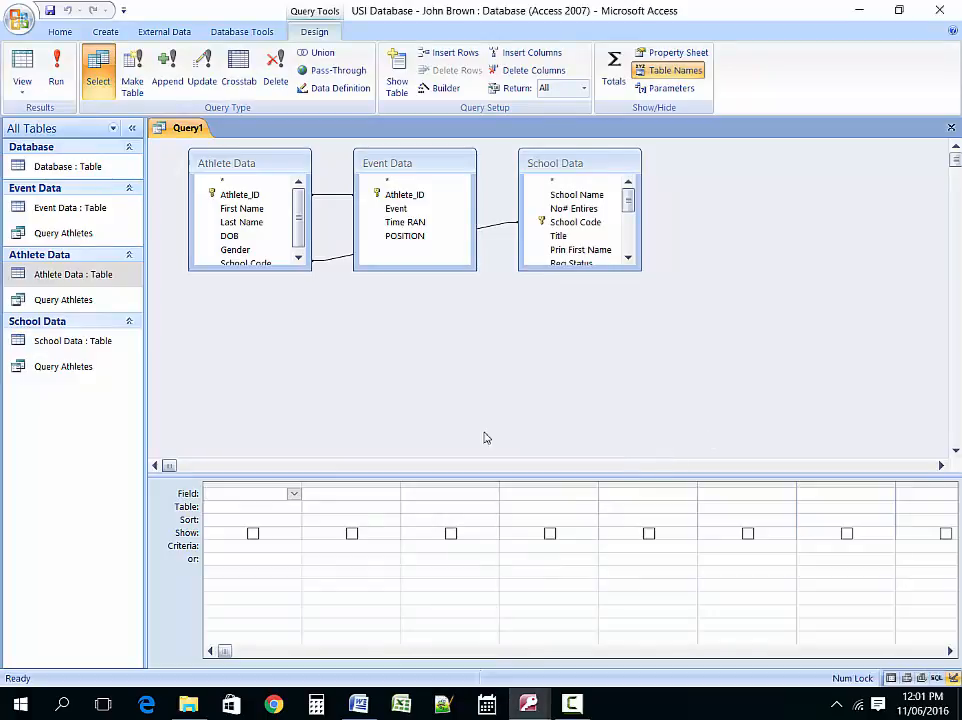
Step: Add the Athlete_ID, First Name, Last Name and Gender fields from Athlete Data to the new query's design grid
{"action": "left_click", "coordinate": [252, 196]}
{"action": "double_click", "coordinate": [252, 196]}
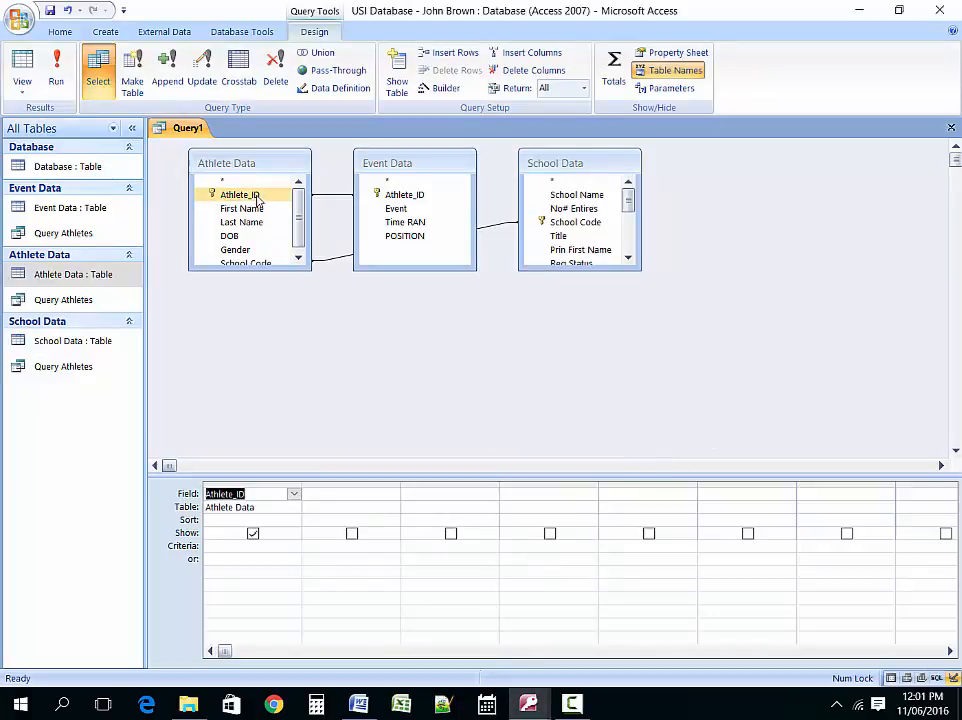
{"action": "left_click", "coordinate": [262, 208]}
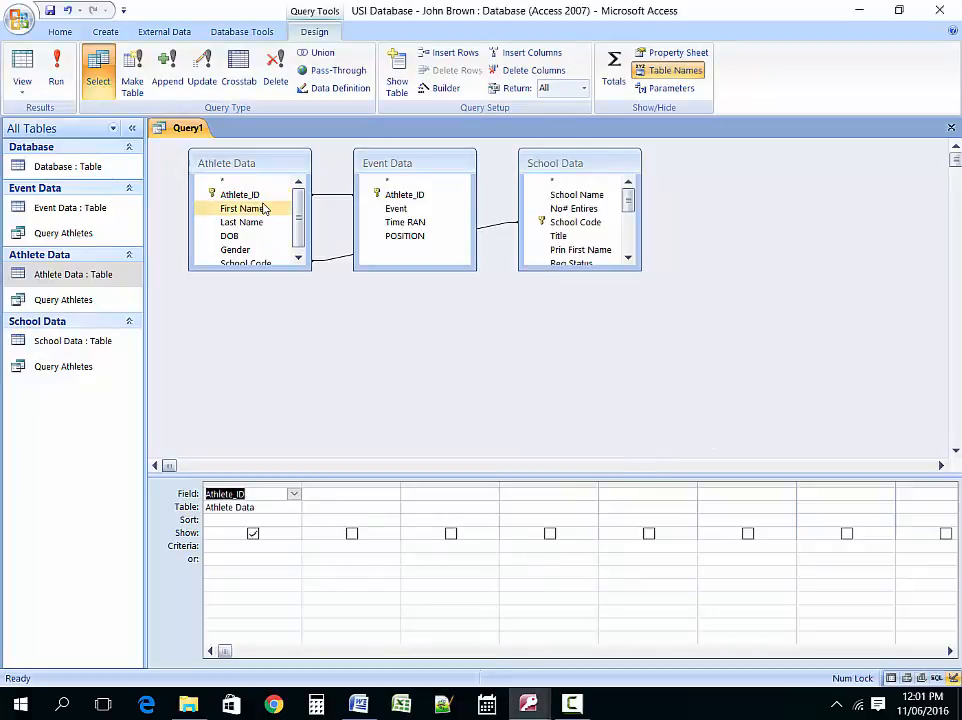
{"action": "double_click", "coordinate": [252, 208]}
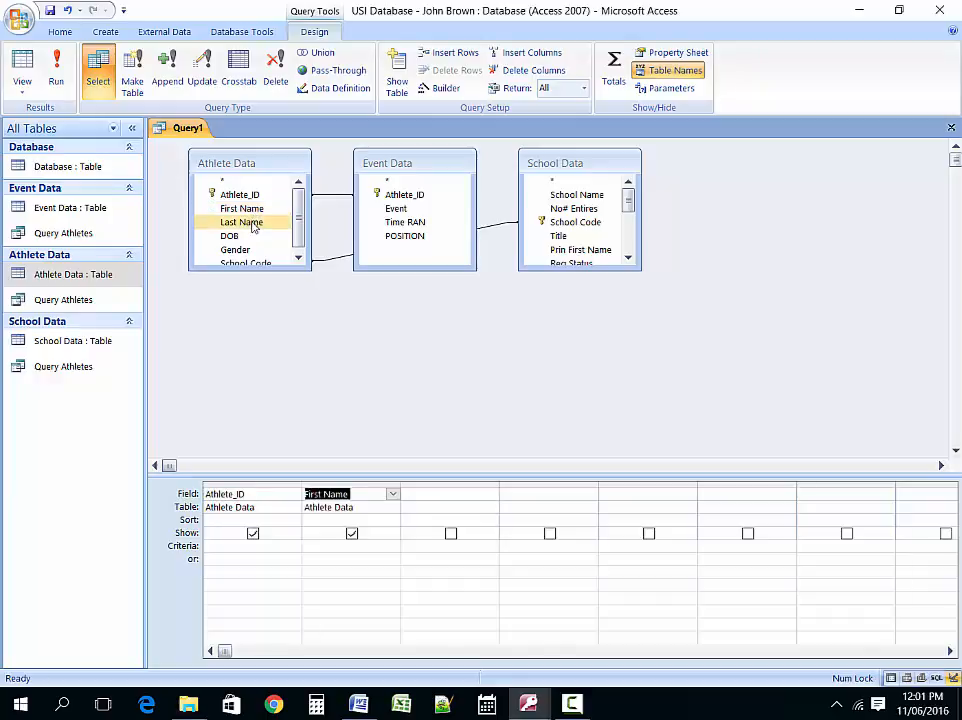
{"action": "double_click", "coordinate": [253, 222]}
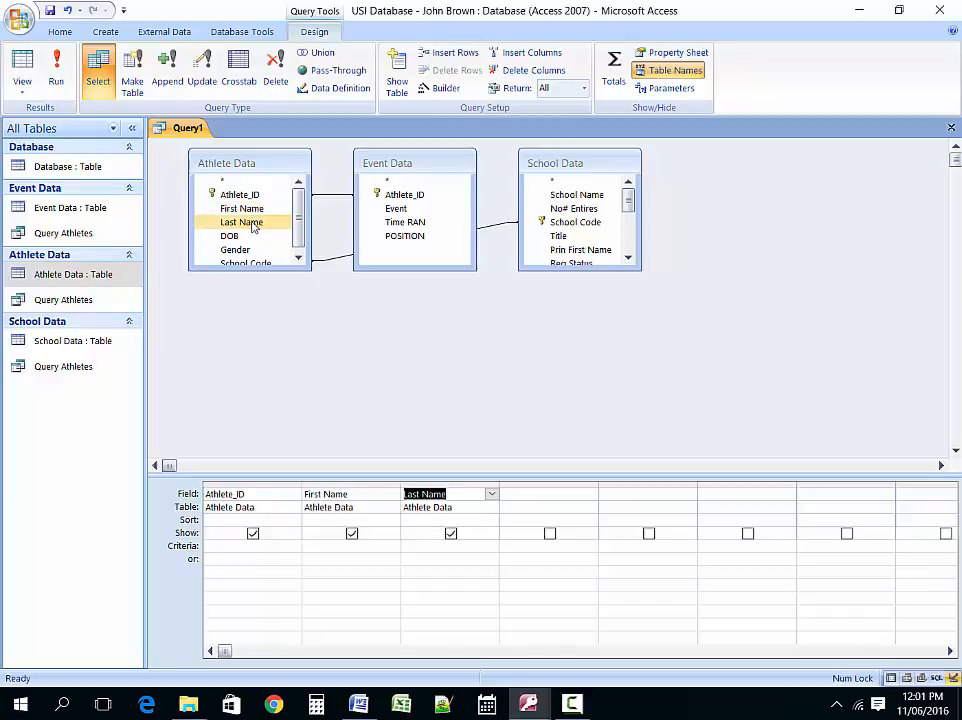
{"action": "left_click", "coordinate": [245, 250]}
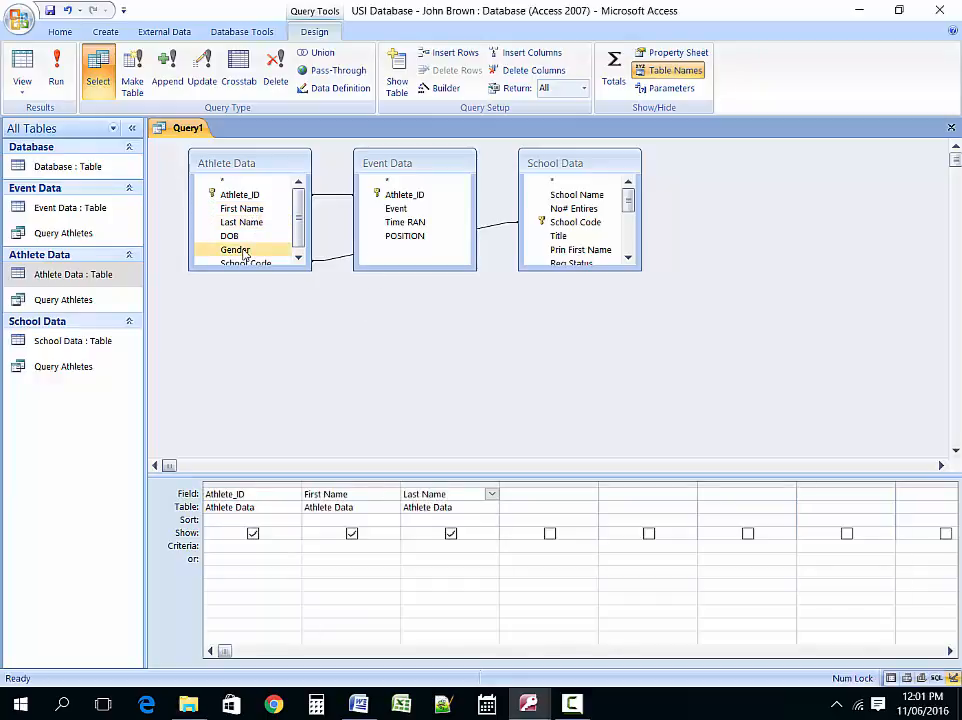
{"action": "double_click", "coordinate": [245, 251]}
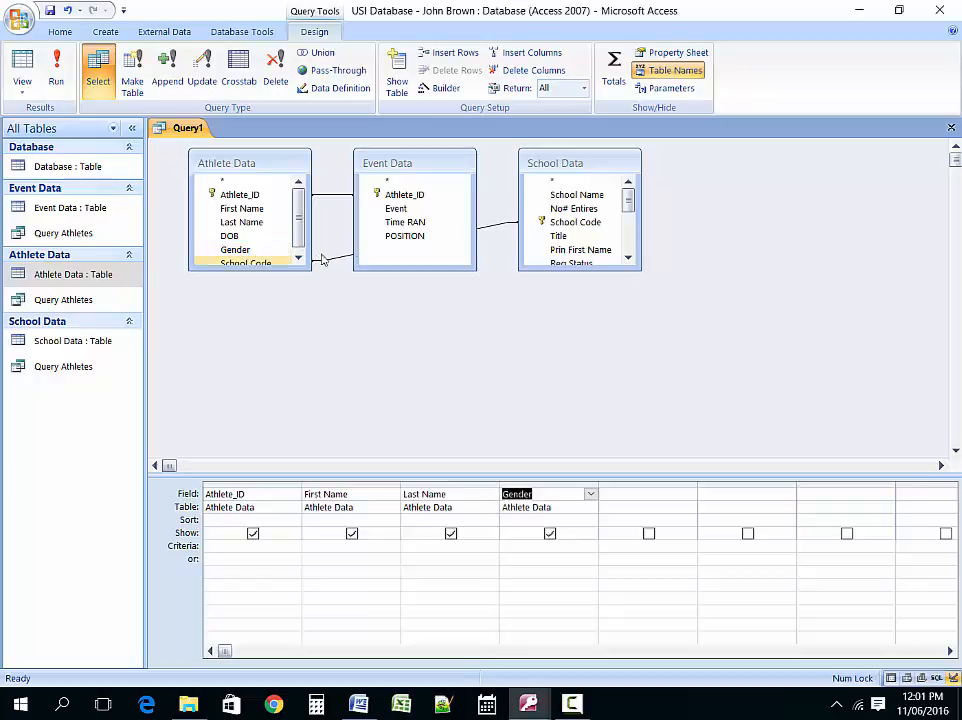
Step: Add the Event field from Event Data and the Coach Name field from School Data to the design grid
{"action": "double_click", "coordinate": [405, 210]}
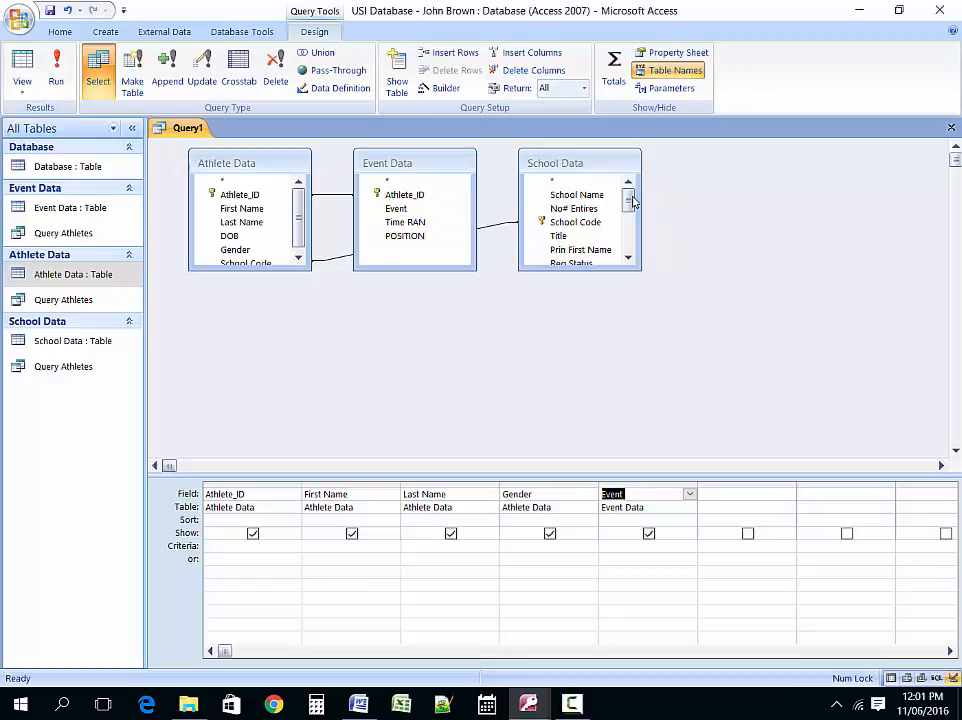
{"action": "scroll", "coordinate": [600, 215], "scroll_direction": "down", "scroll_amount": 2}
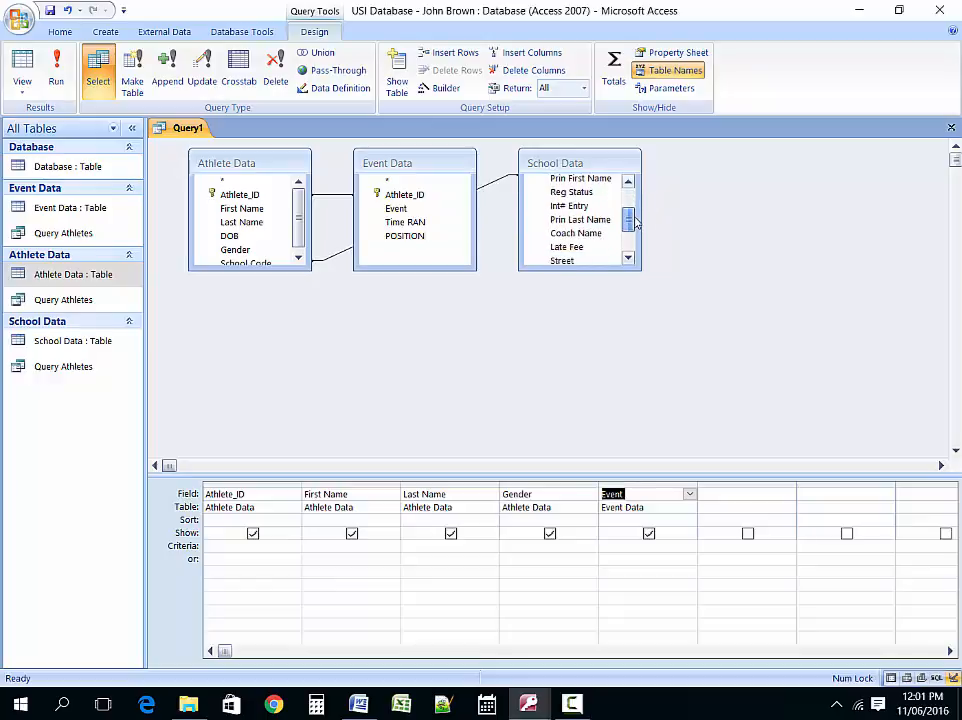
{"action": "double_click", "coordinate": [578, 229]}
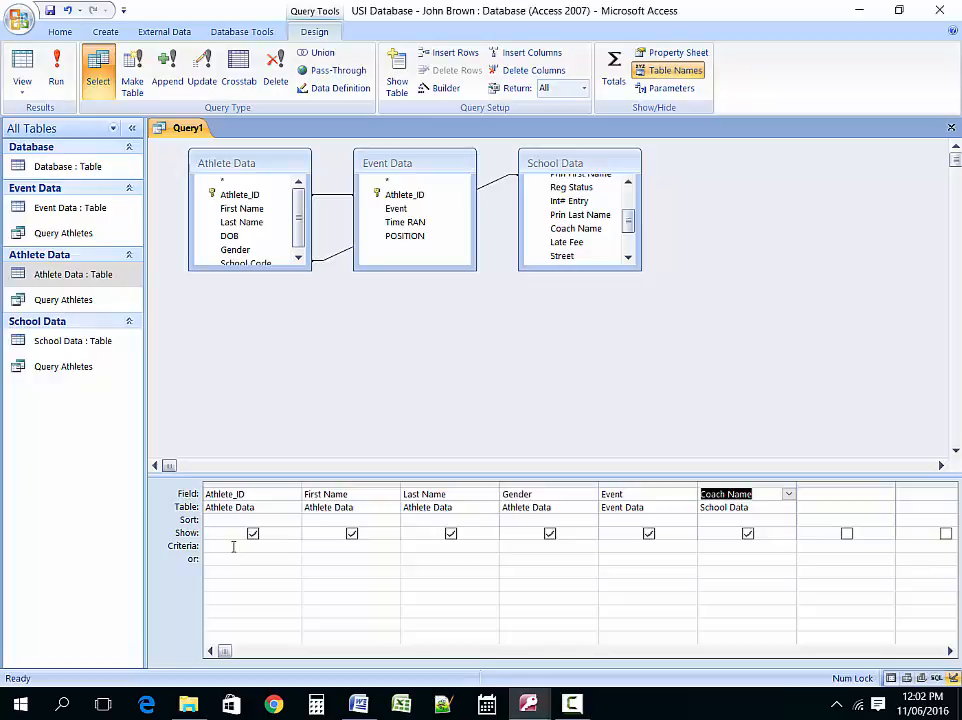
Step: Switch to the Word problem statement, reread the female and 100m conditions in item ii of Task B, and return to Access
{"action": "left_click", "coordinate": [358, 704]}
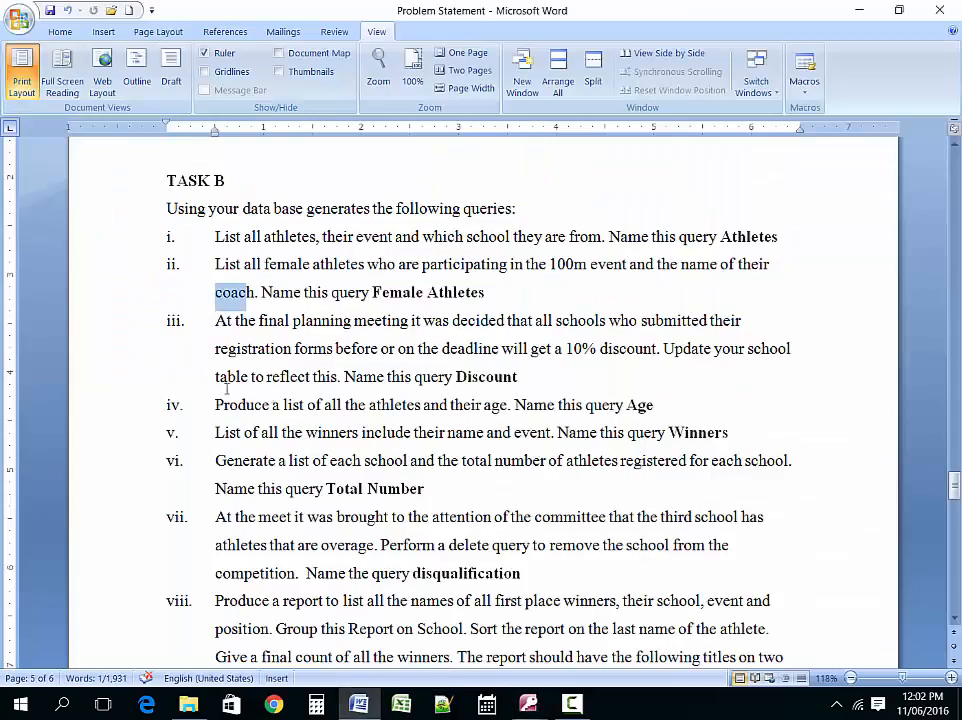
{"action": "left_click_drag", "start_coordinate": [264, 264], "coordinate": [312, 268]}
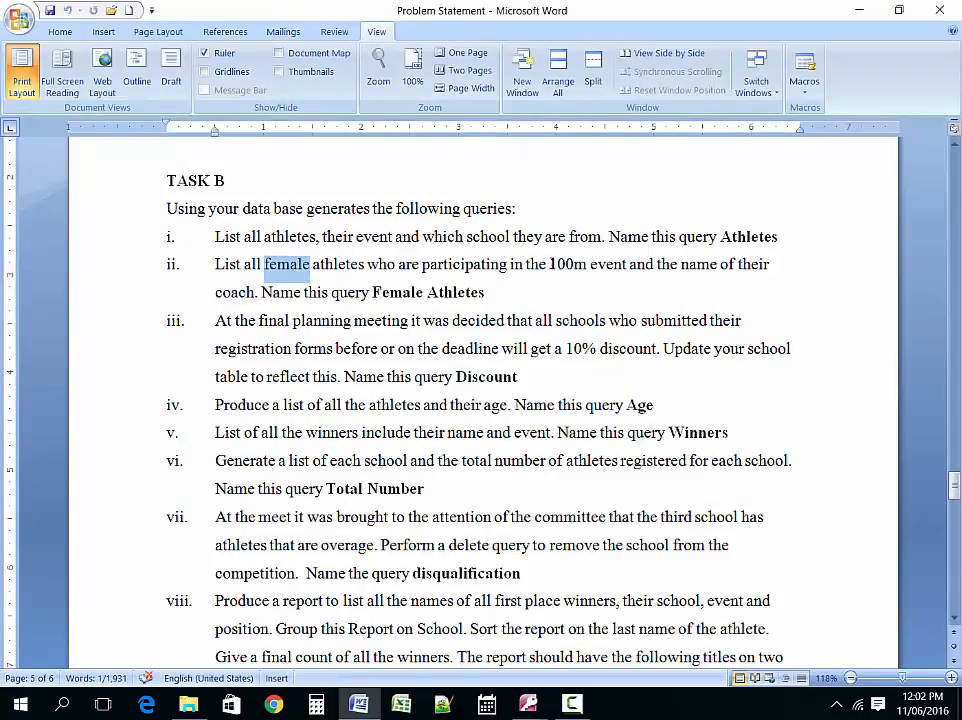
{"action": "left_click_drag", "start_coordinate": [549, 264], "coordinate": [587, 264]}
{"action": "left_click", "coordinate": [585, 291]}
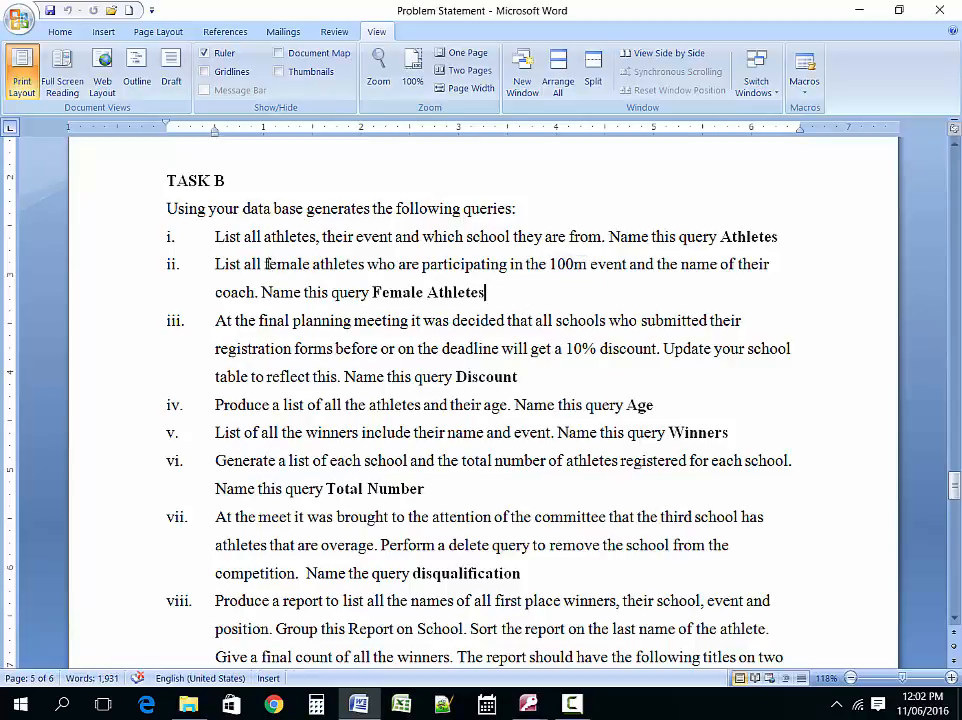
{"action": "left_click_drag", "start_coordinate": [266, 264], "coordinate": [311, 264]}
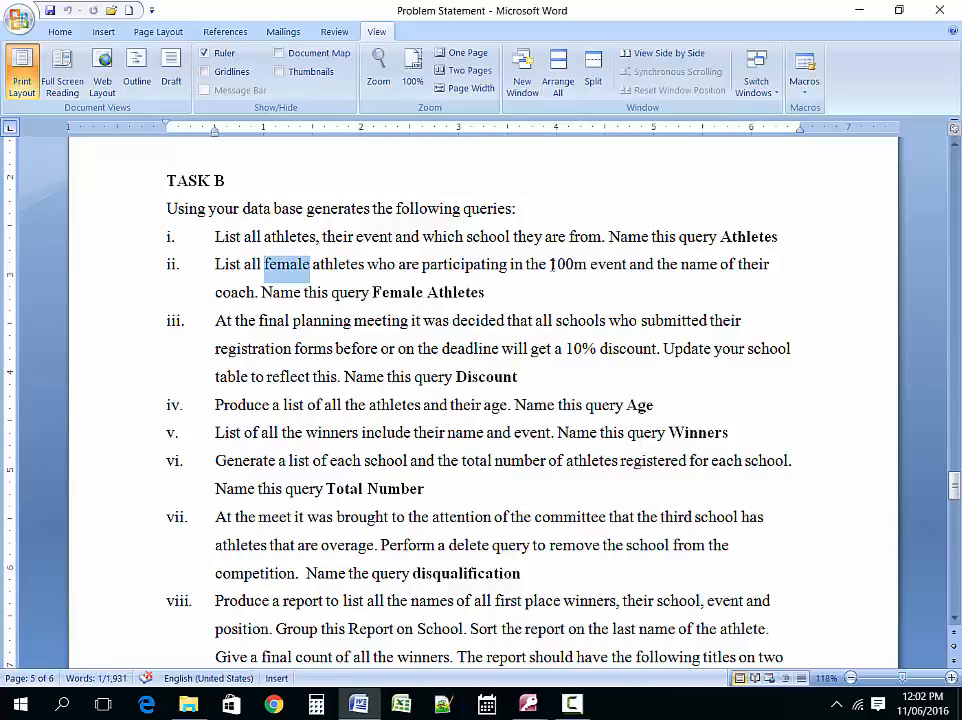
{"action": "left_click_drag", "start_coordinate": [551, 264], "coordinate": [573, 281]}
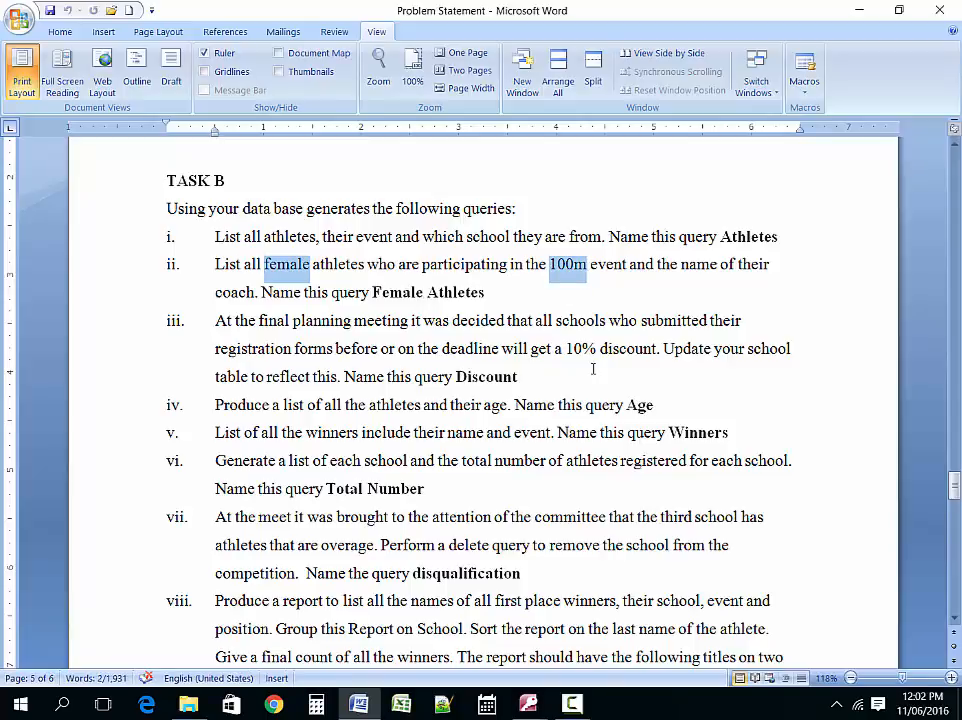
{"action": "left_click", "coordinate": [530, 706]}
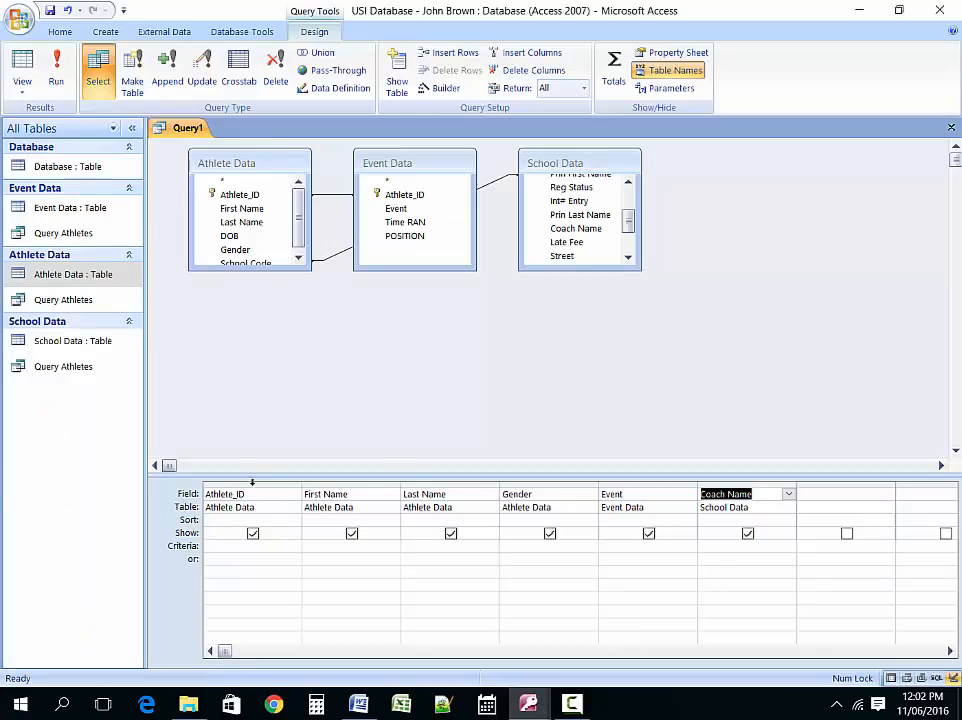
Step: Set the Gender criterion to F, checking it against the Gender column of the Athlete Data table, and the Event criterion to 100m
{"action": "left_click", "coordinate": [533, 546]}
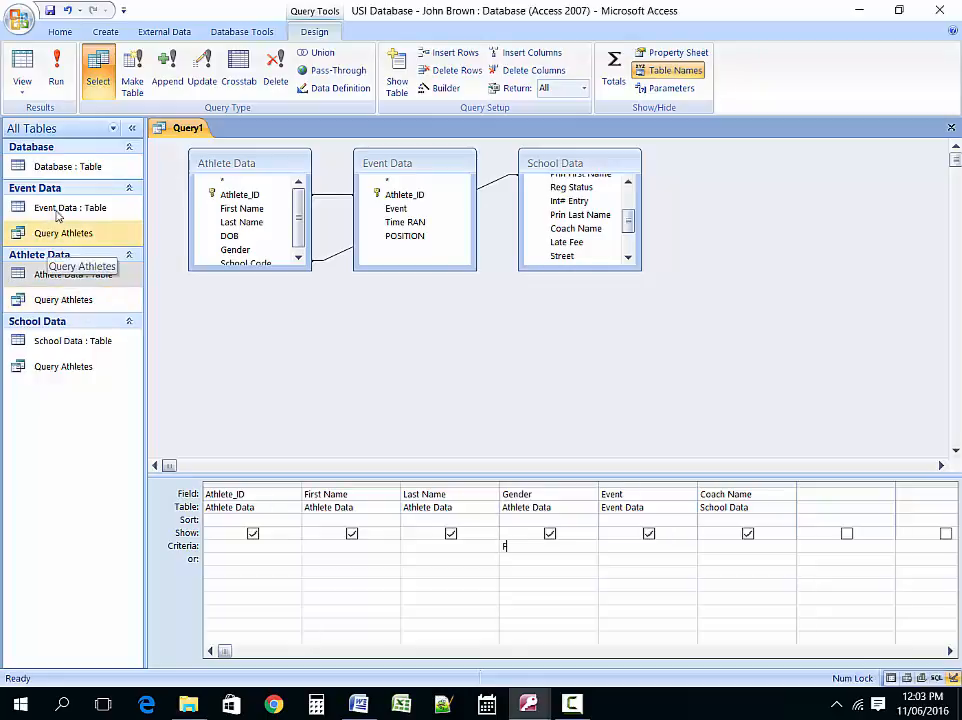
{"action": "double_click", "coordinate": [56, 275]}
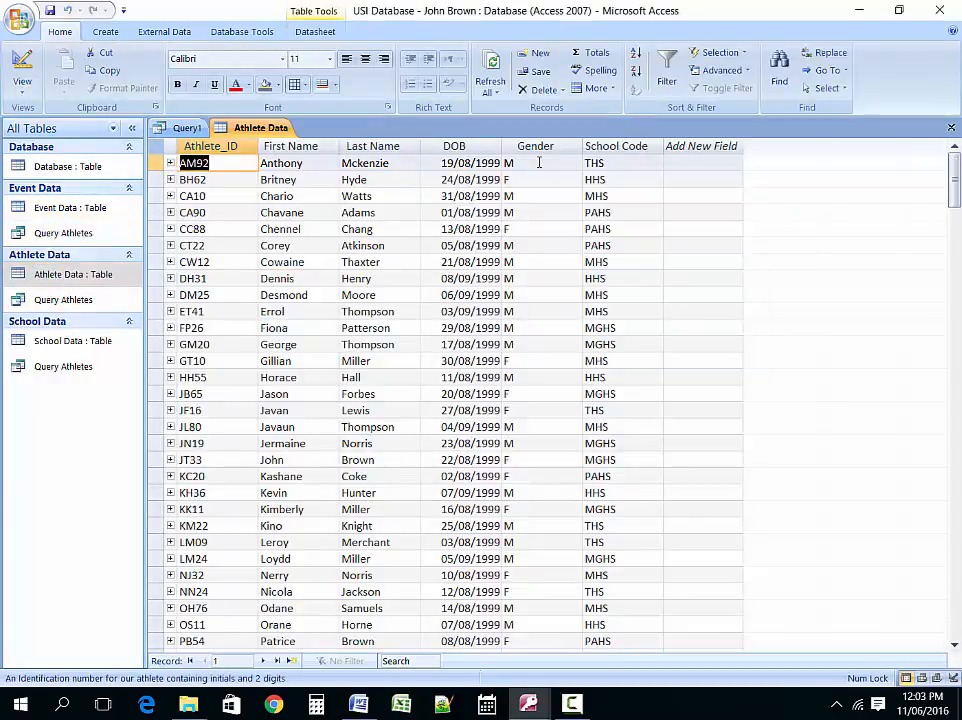
{"action": "left_click", "coordinate": [522, 146]}
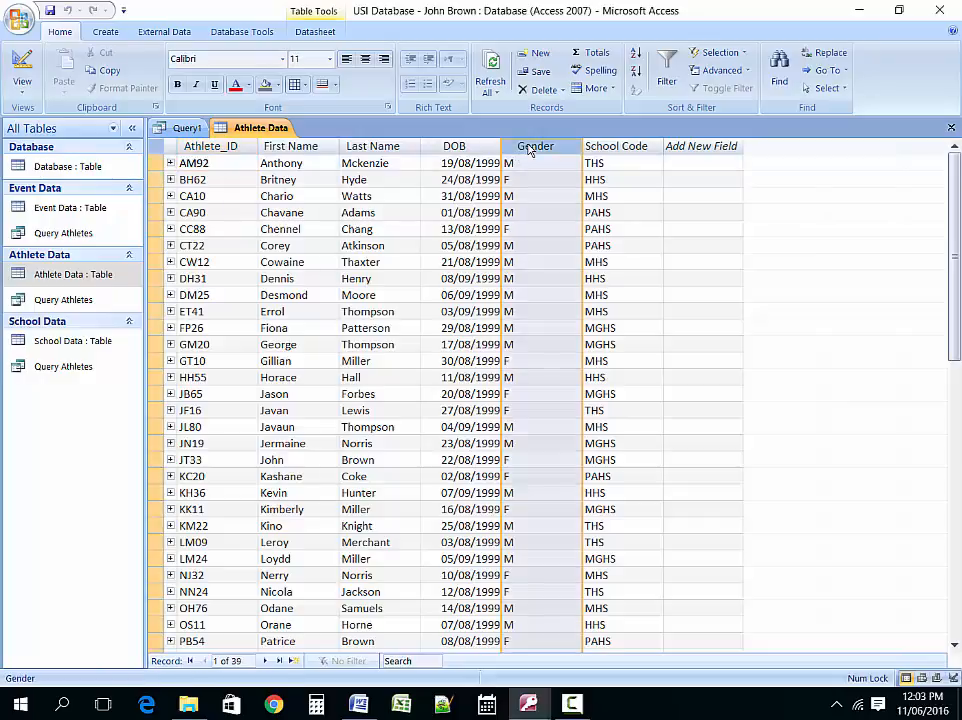
{"action": "left_click", "coordinate": [180, 127]}
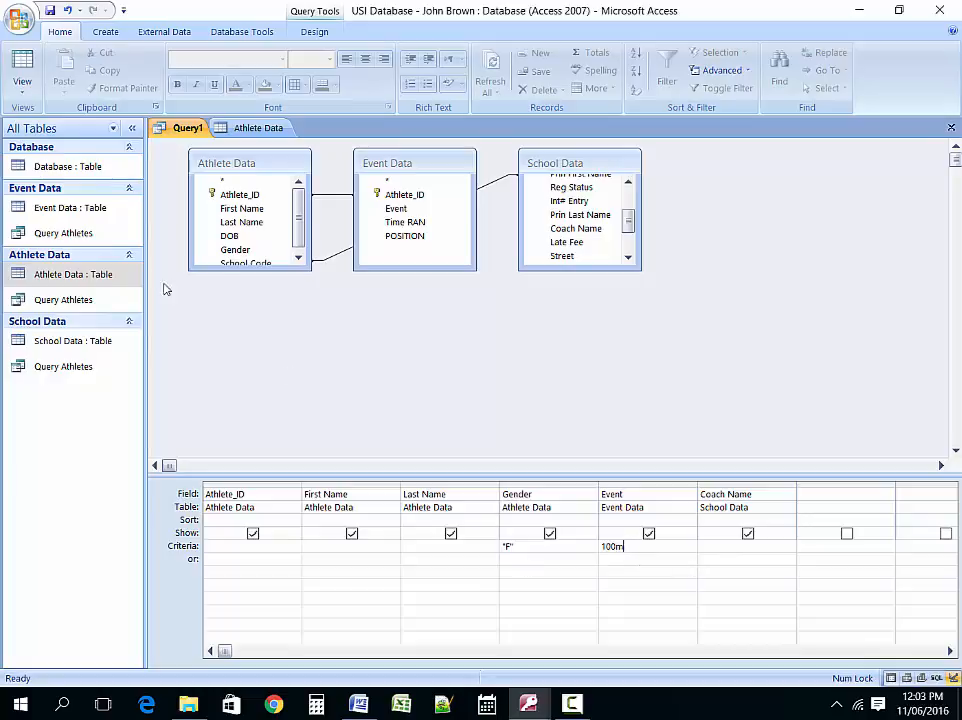
Step: Check how the 100m event is recorded in the Event Data table, and close both the Event Data and Athlete Data tables
{"action": "left_click", "coordinate": [272, 127]}
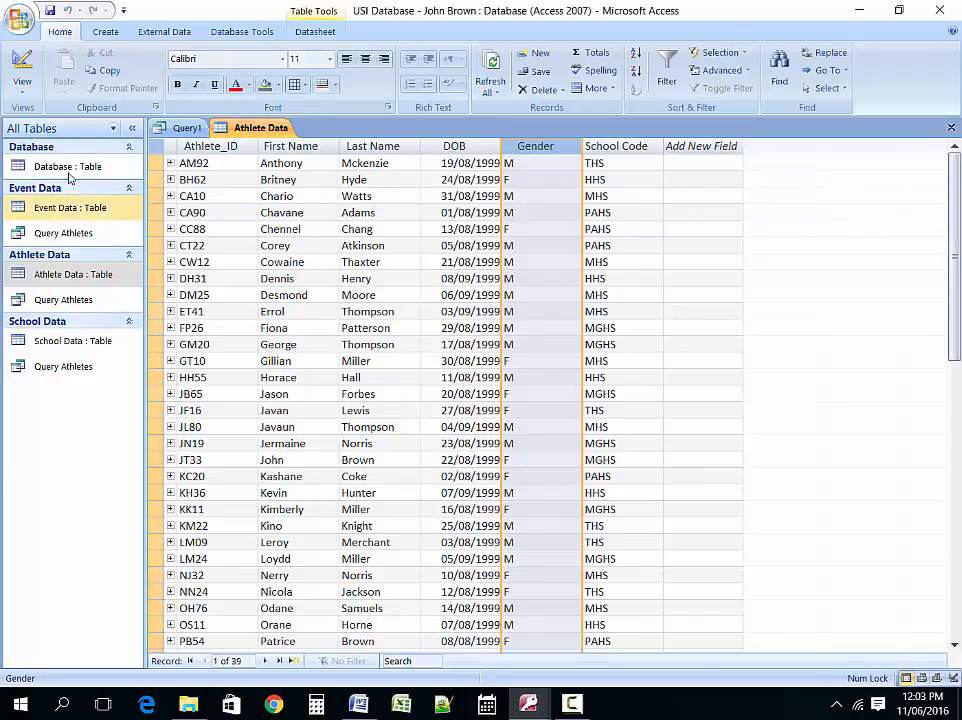
{"action": "double_click", "coordinate": [70, 207]}
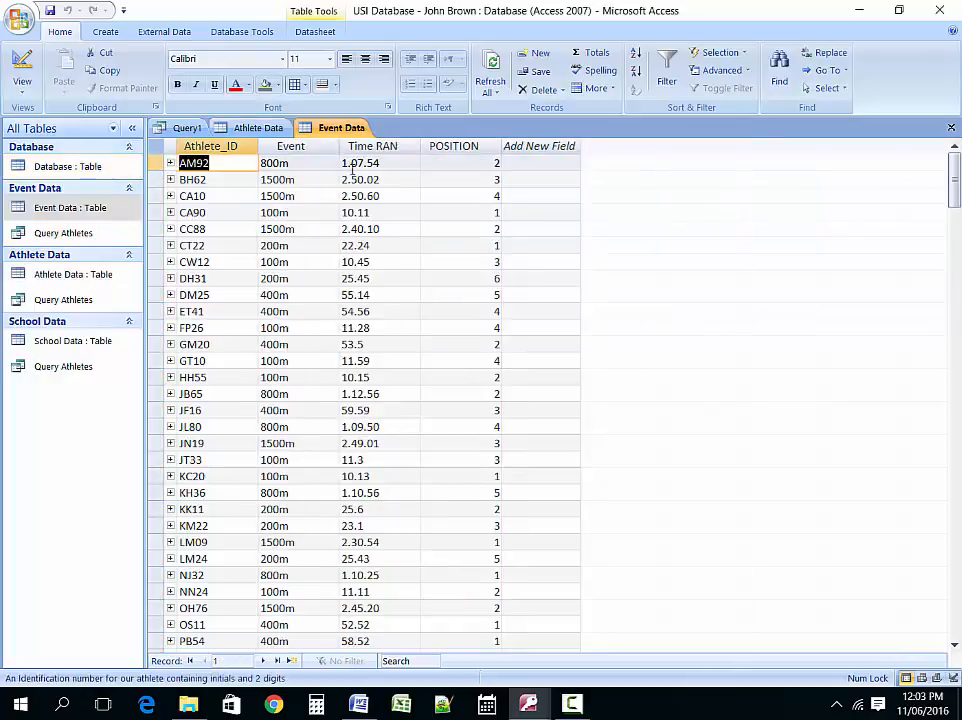
{"action": "double_click", "coordinate": [292, 261]}
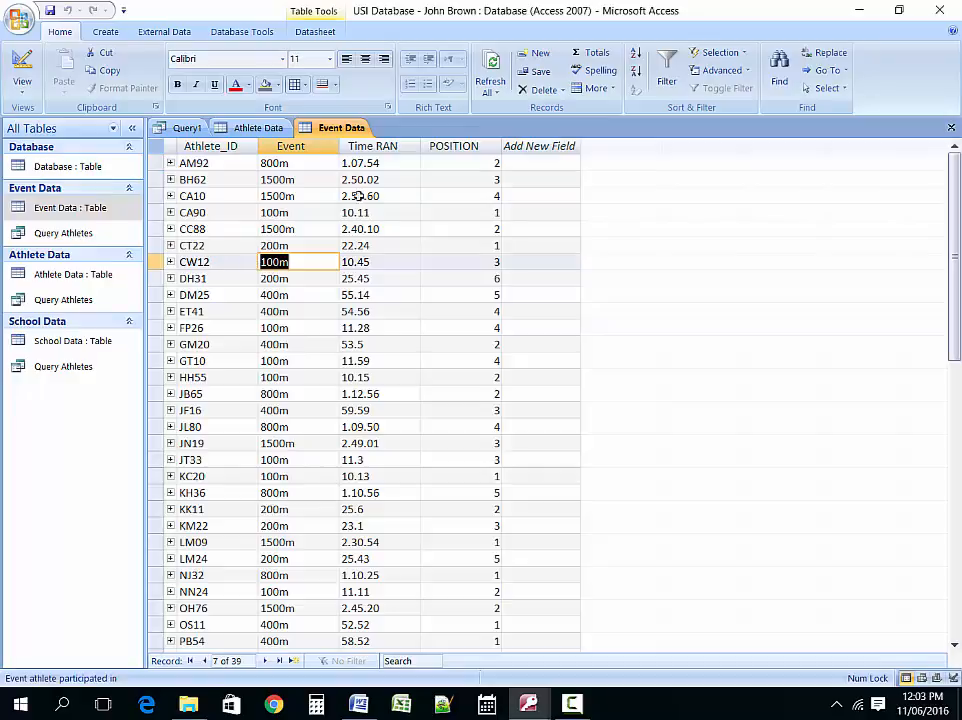
{"action": "left_click", "coordinate": [952, 128]}
{"action": "left_click", "coordinate": [952, 128]}
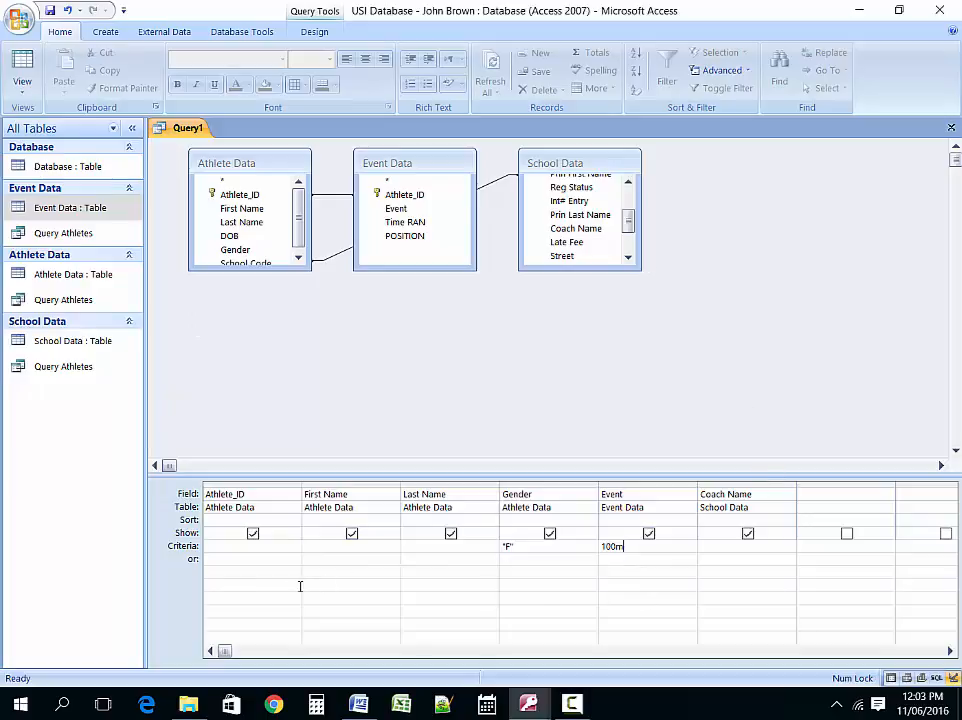
Step: Run the query with the Gender and Event criteria to list the female 100m athletes and their coaches
{"action": "left_click", "coordinate": [205, 546]}
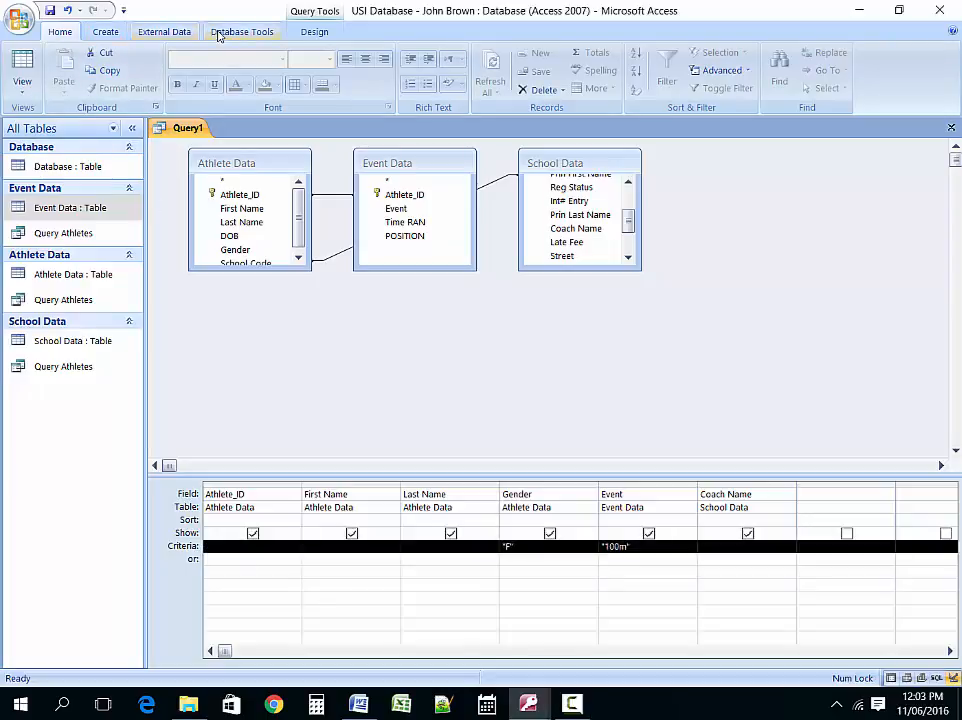
{"action": "left_click", "coordinate": [314, 36]}
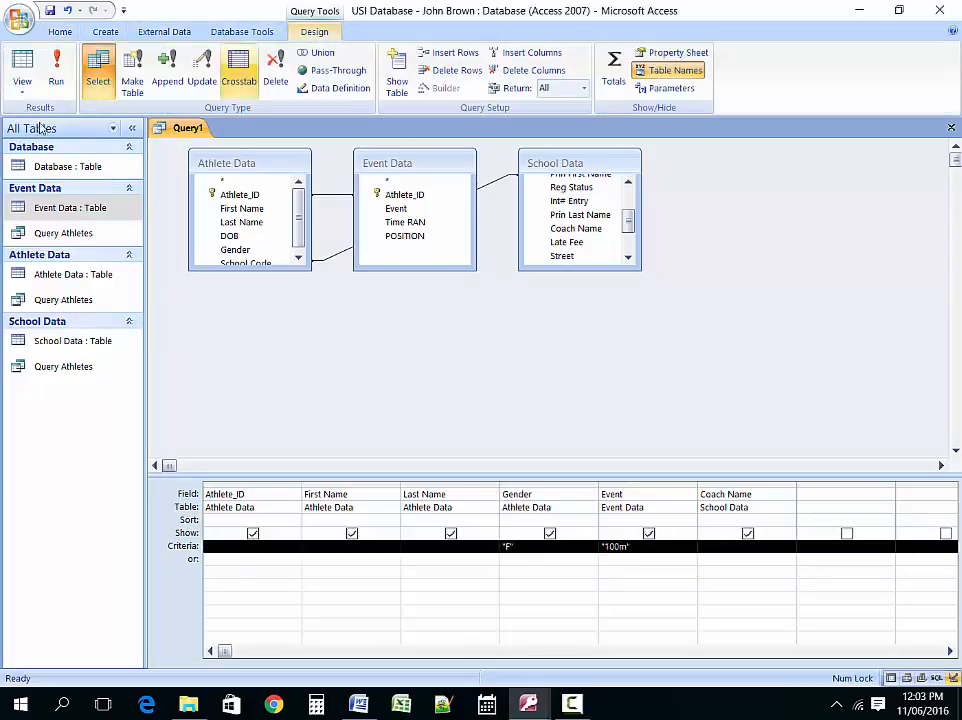
{"action": "left_click", "coordinate": [60, 77]}
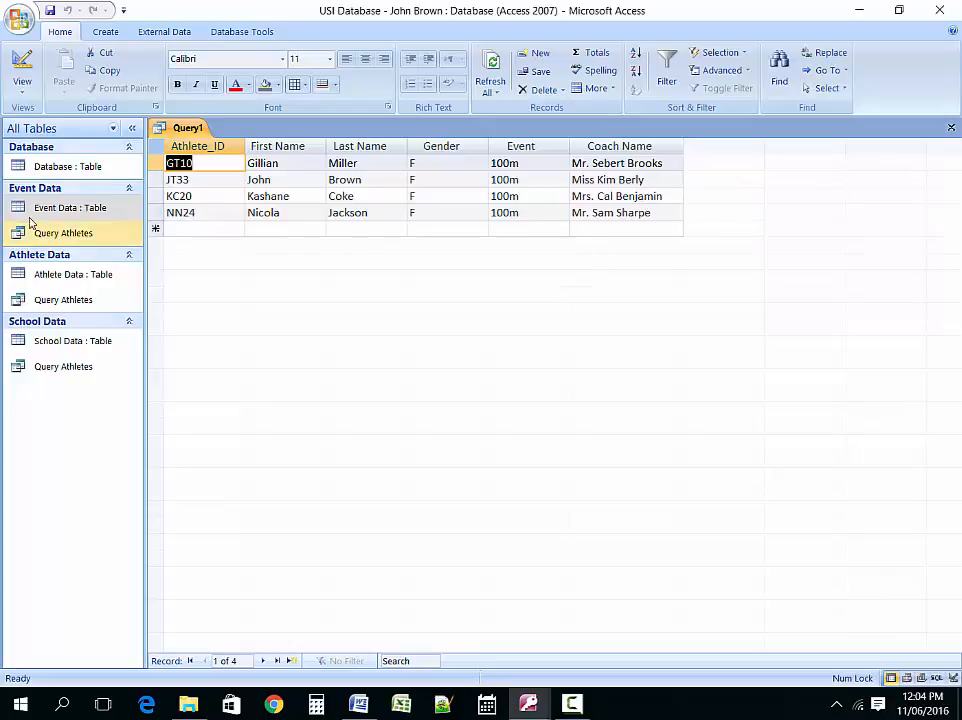
Step: Save the query under the name Query Female athletes and close it
{"action": "left_click", "coordinate": [50, 12]}
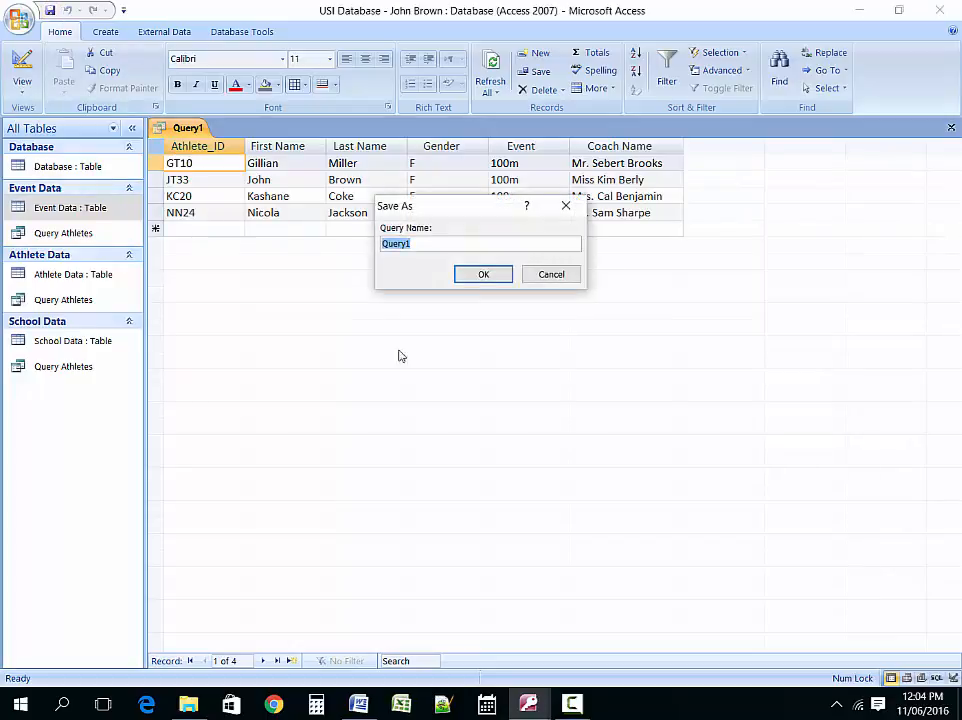
{"action": "left_click", "coordinate": [440, 242]}
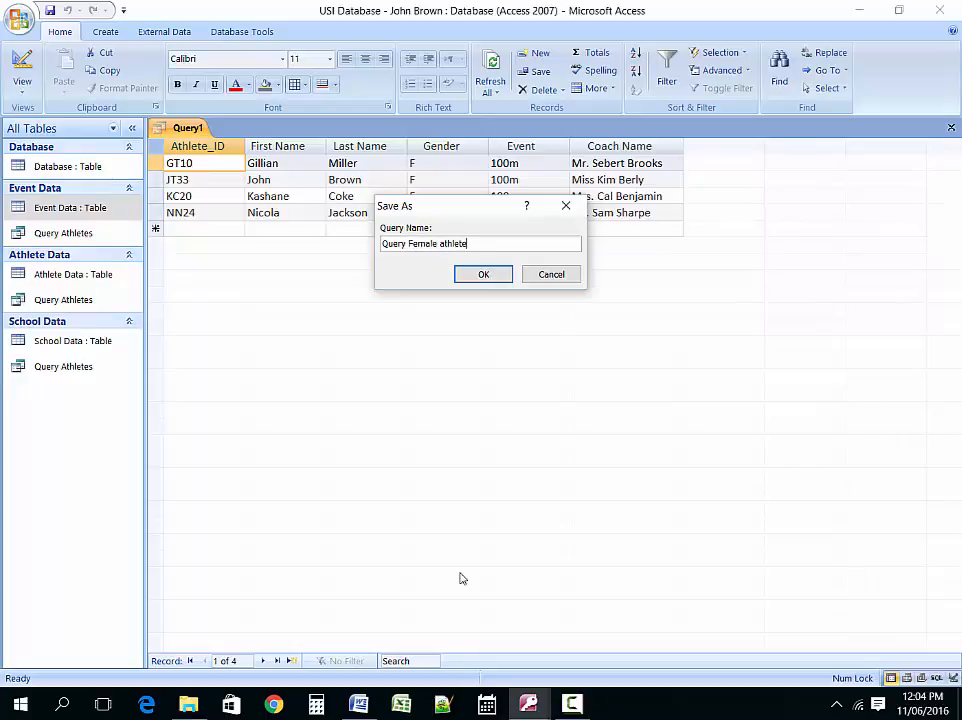
{"action": "left_click", "coordinate": [496, 277]}
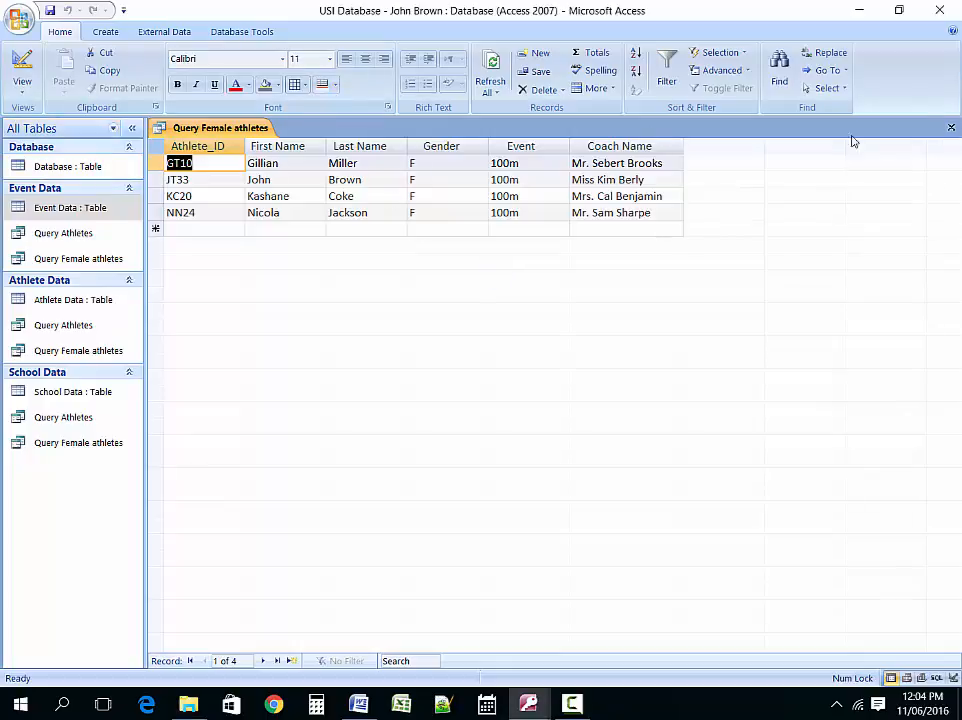
{"action": "left_click", "coordinate": [950, 127]}
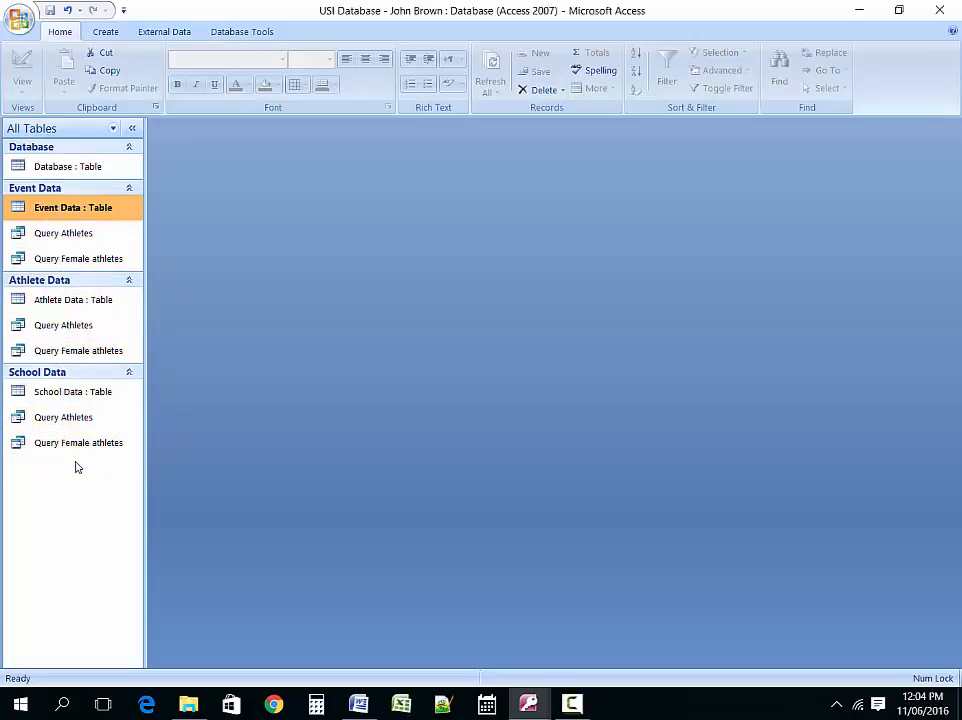
Step: Switch to the Word problem statement, read item iii of Task B on the 10% discount update, and return to Access
{"action": "left_click", "coordinate": [357, 704]}
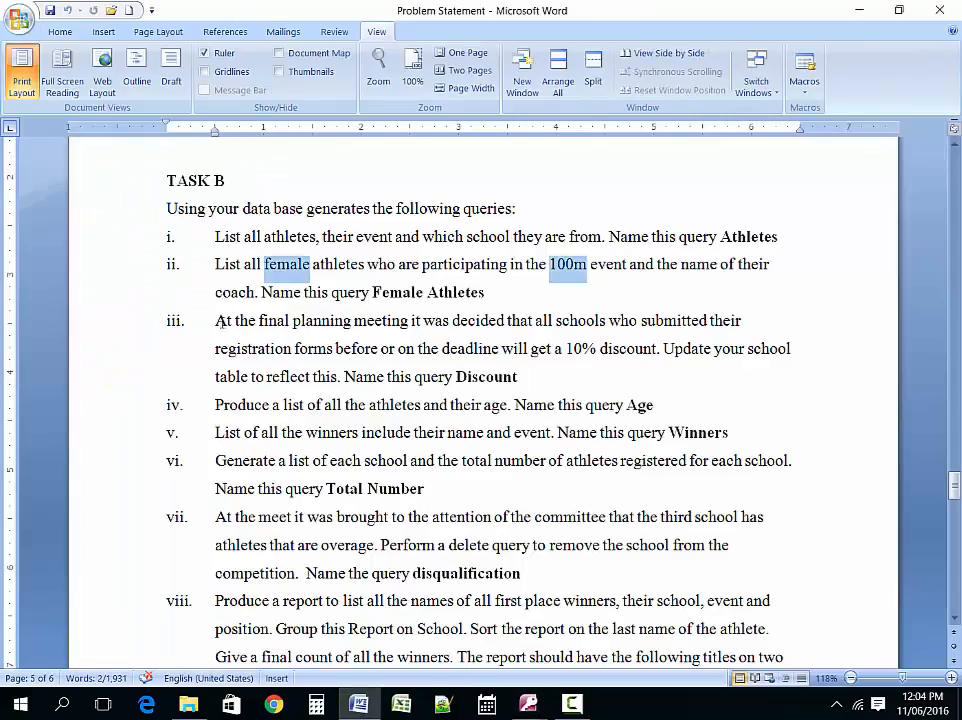
{"action": "left_click_drag", "start_coordinate": [215, 321], "coordinate": [340, 377]}
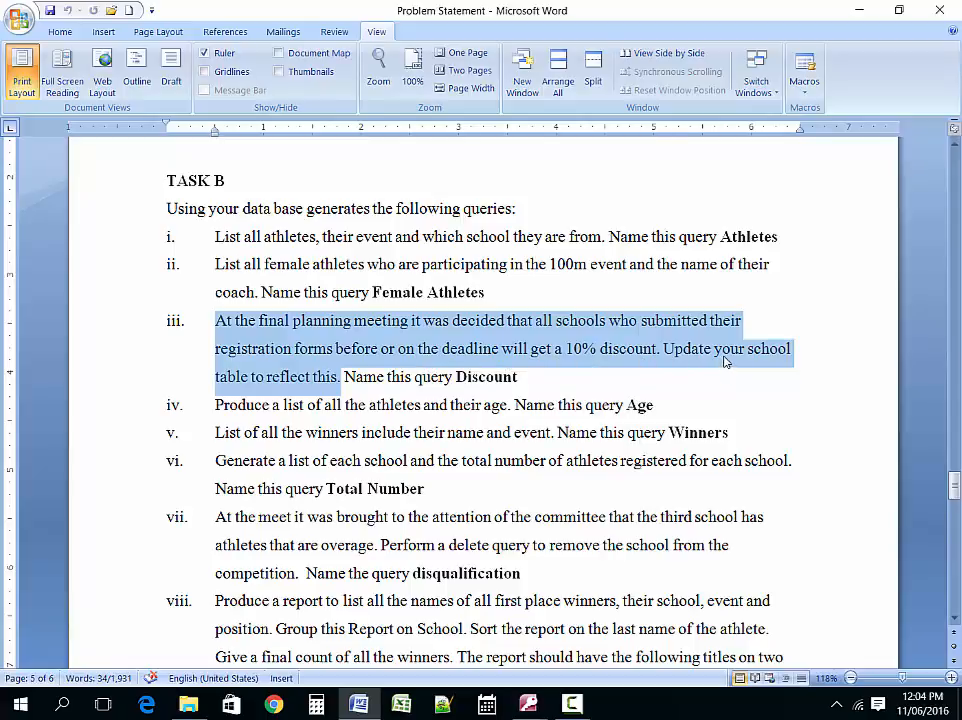
{"action": "left_click", "coordinate": [686, 354]}
{"action": "left_click_drag", "start_coordinate": [663, 352], "coordinate": [721, 352]}
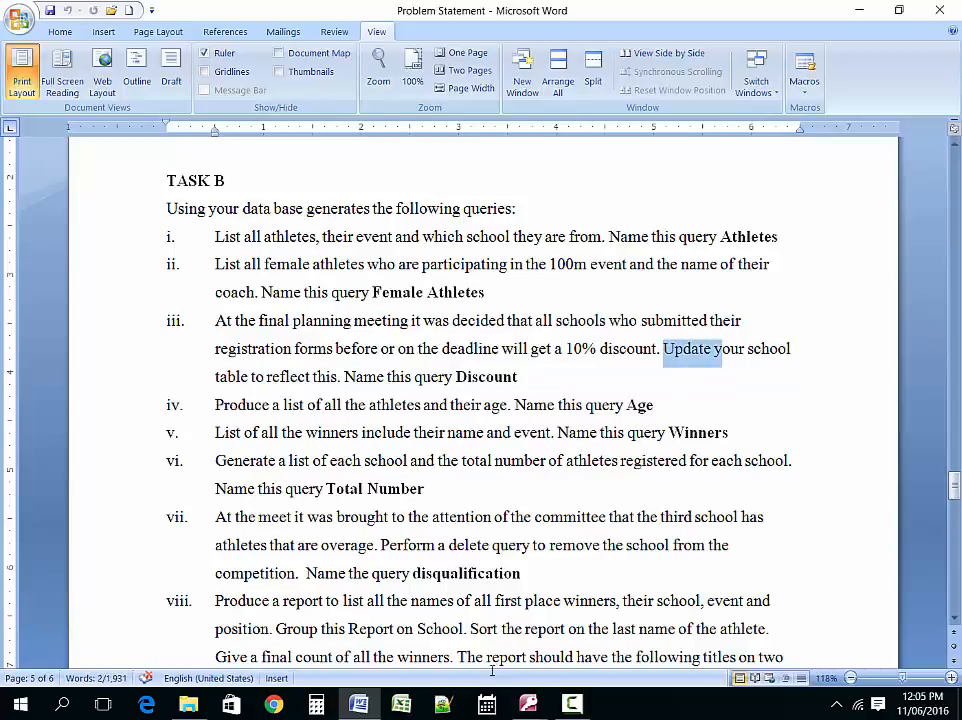
{"action": "left_click", "coordinate": [528, 704]}
{"action": "left_click", "coordinate": [636, 630]}
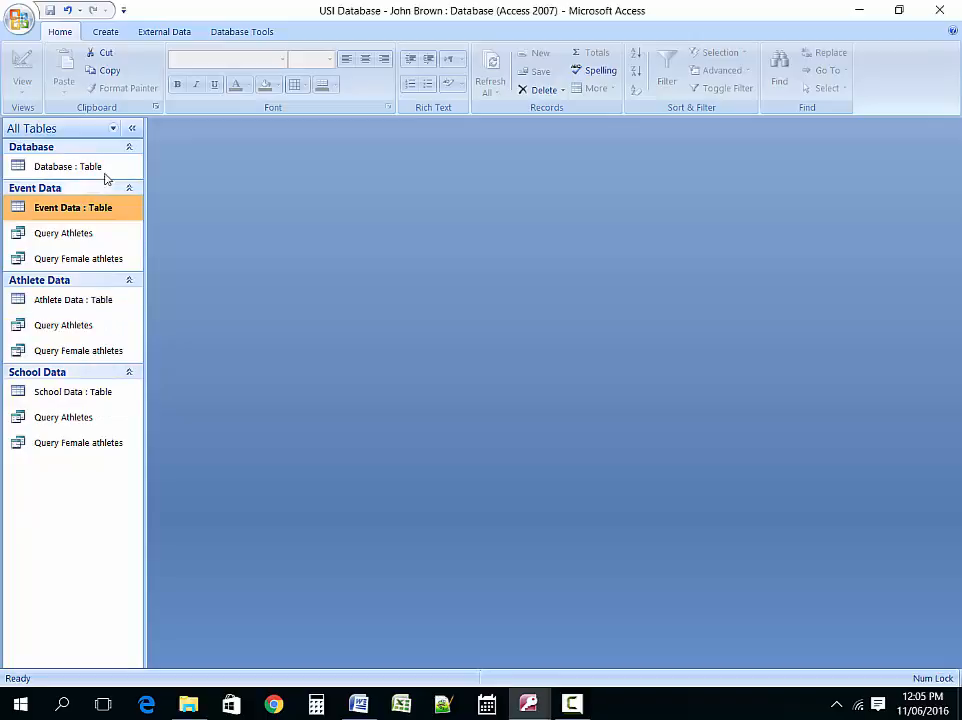
Step: Duplicate the School Data table with its structure and data as Copy Of School Data
{"action": "right_click", "coordinate": [48, 397]}
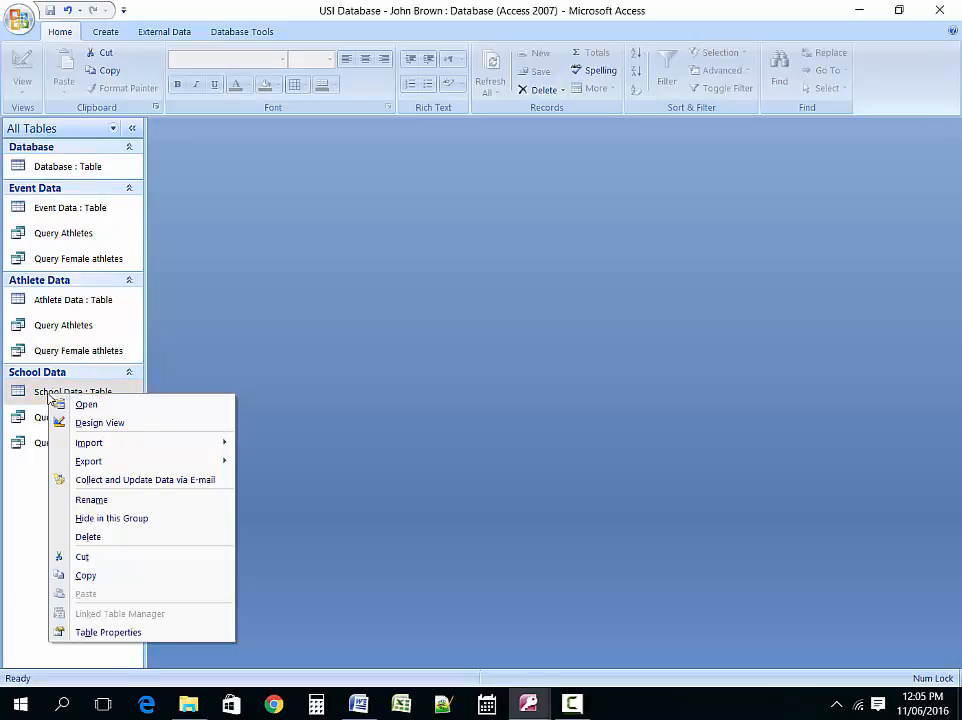
{"action": "left_click", "coordinate": [279, 481]}
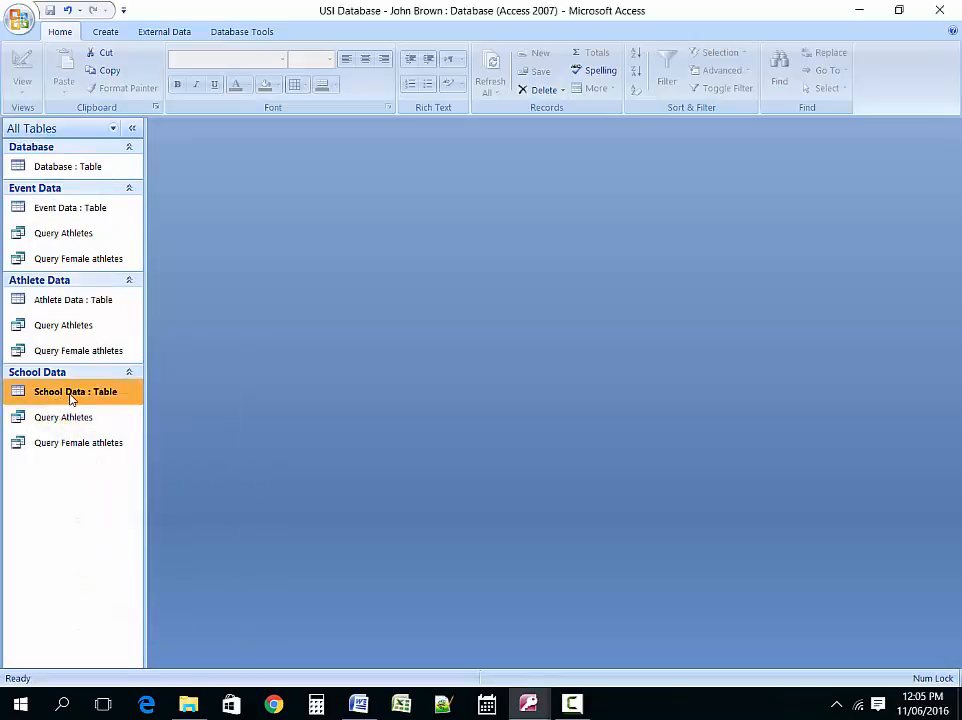
{"action": "right_click", "coordinate": [70, 397]}
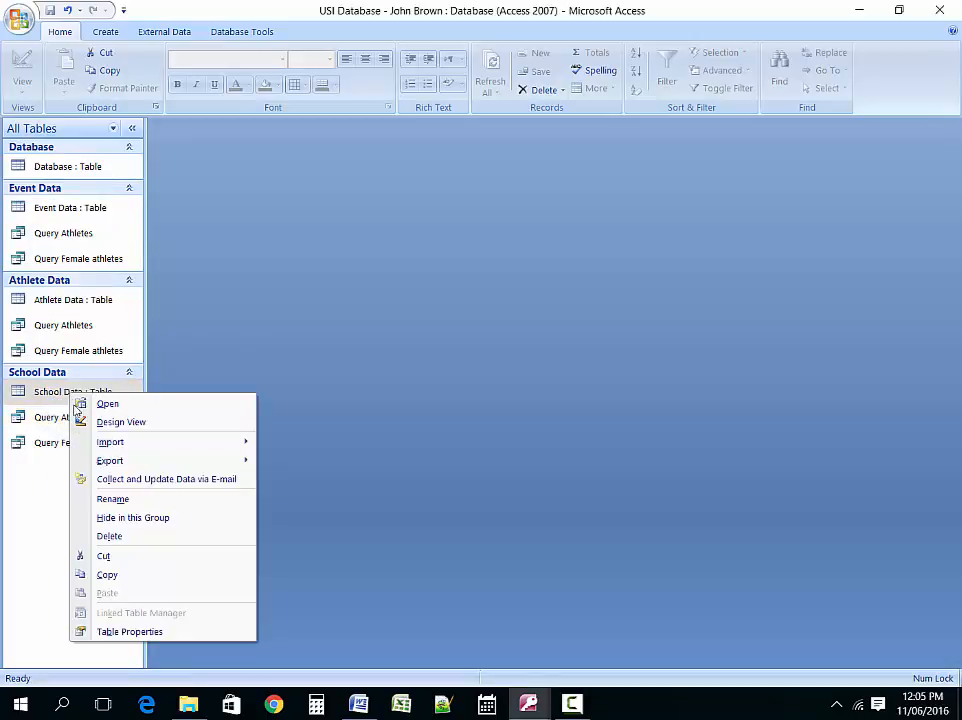
{"action": "left_click", "coordinate": [137, 579]}
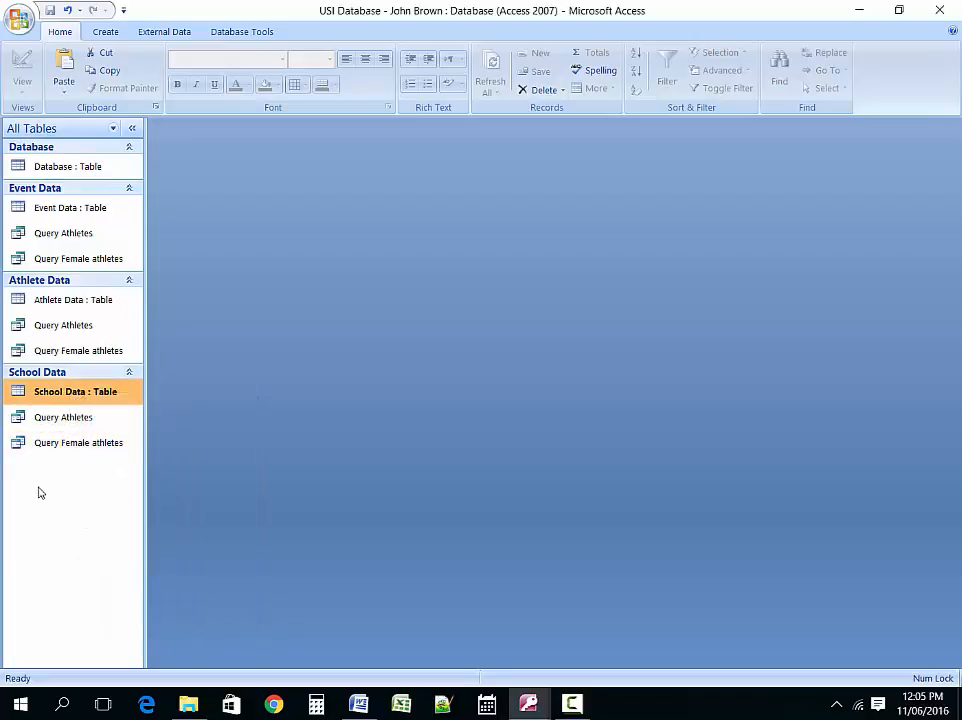
{"action": "right_click", "coordinate": [40, 492]}
{"action": "left_click", "coordinate": [106, 574]}
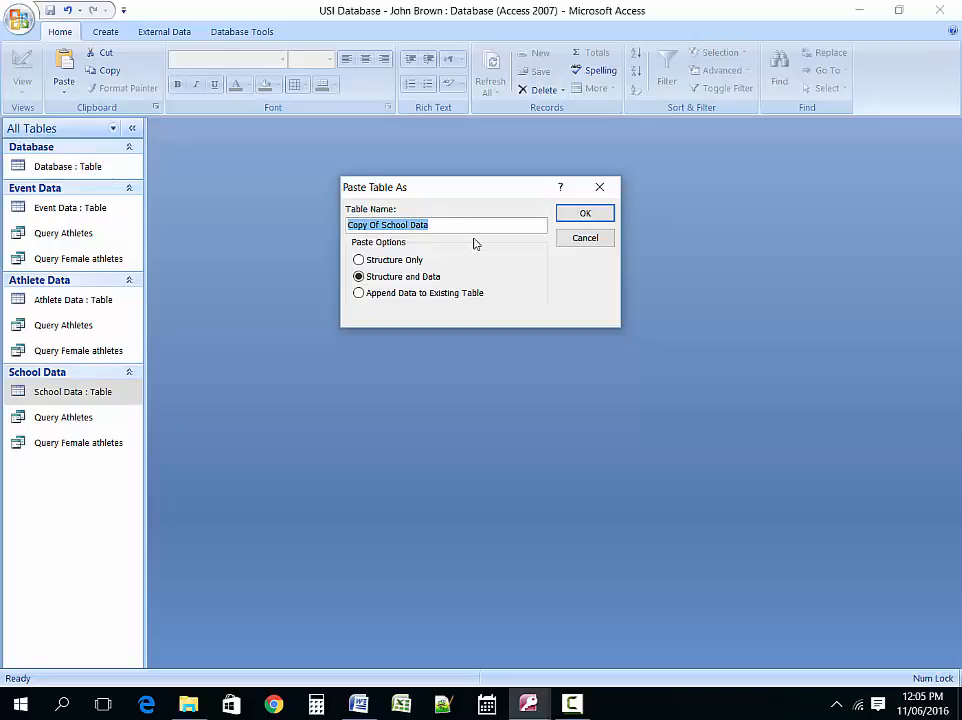
{"action": "left_click", "coordinate": [590, 218]}
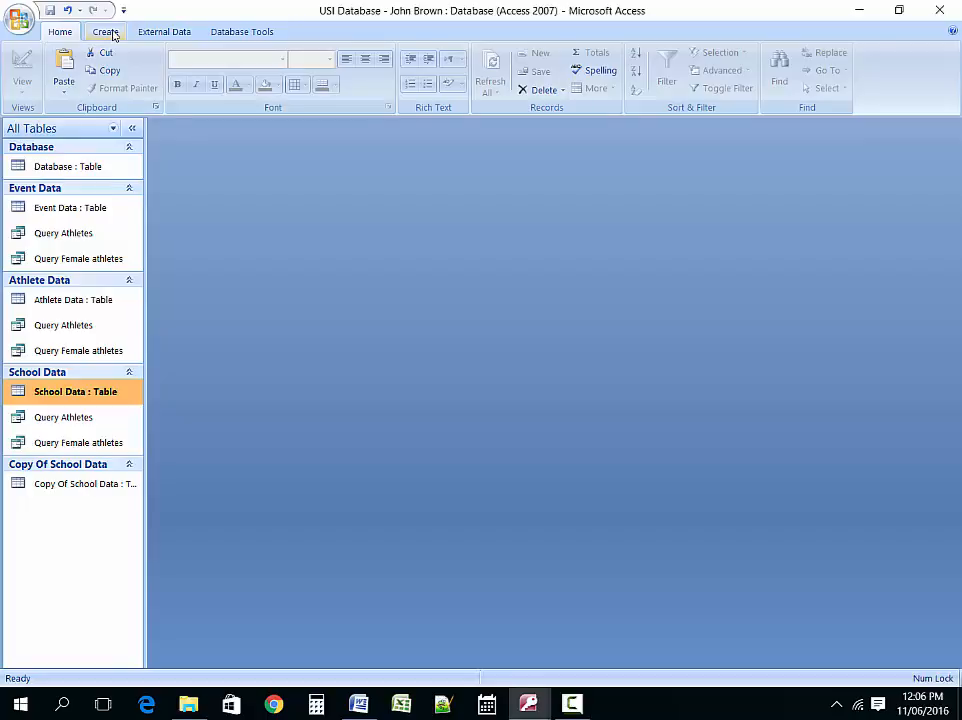
Step: Start a new query in design view, moving the Show Table dialog up so it is clear of the design grid
{"action": "left_click", "coordinate": [111, 33]}
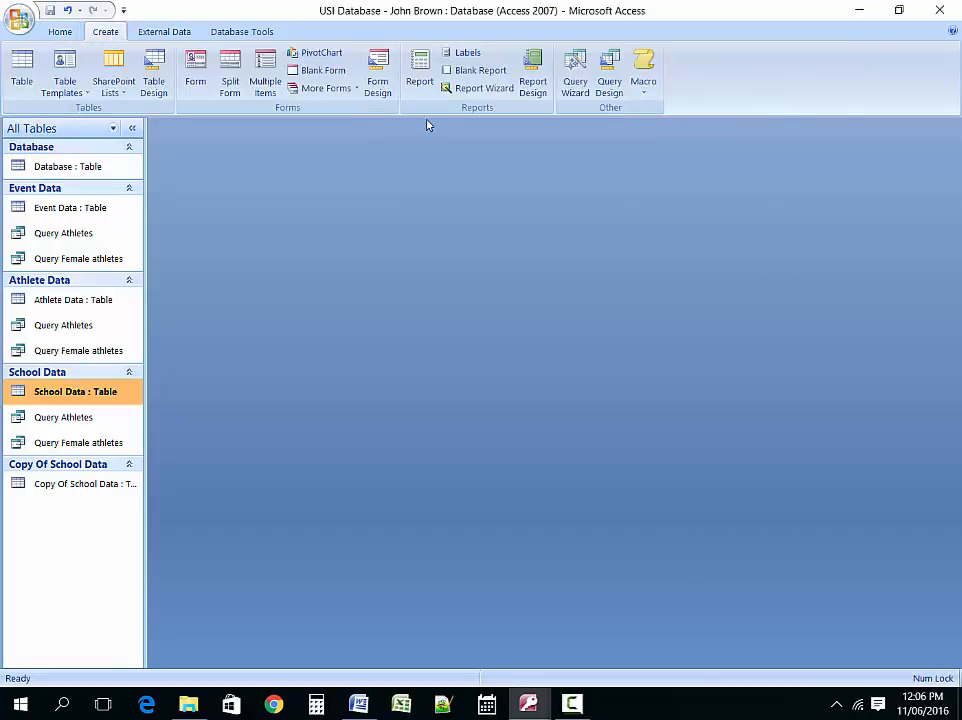
{"action": "left_click", "coordinate": [618, 88]}
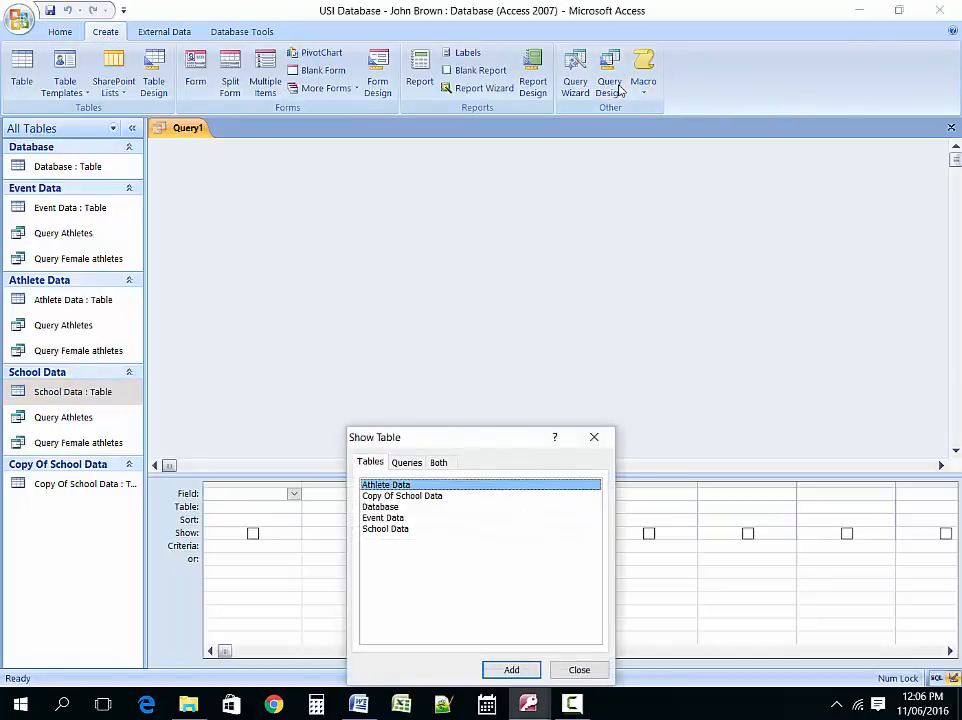
{"action": "left_click_drag", "start_coordinate": [500, 441], "coordinate": [501, 357]}
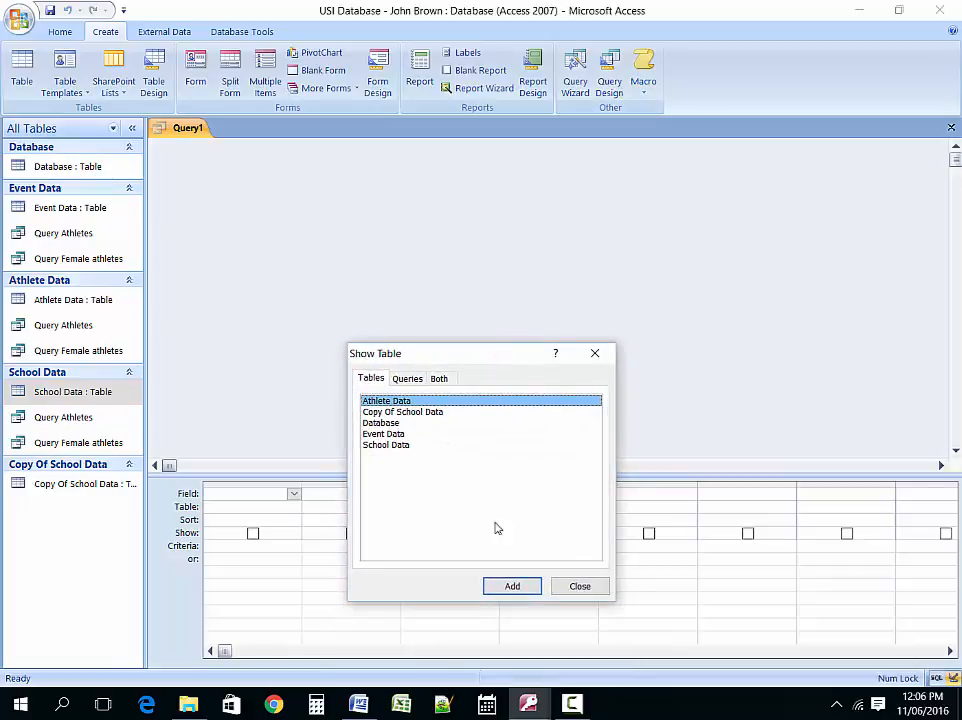
Step: Switch to the Word problem statement, reread the Discount query's instruction to update the school table, and return to Access
{"action": "left_click", "coordinate": [358, 704]}
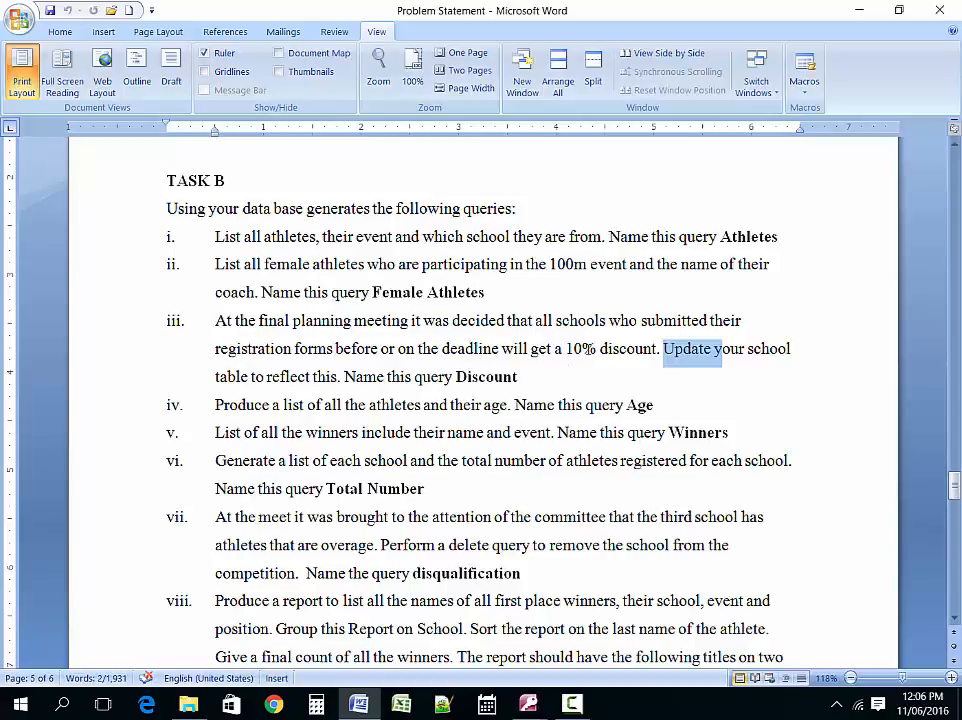
{"action": "left_click", "coordinate": [527, 705]}
{"action": "left_click", "coordinate": [648, 636]}
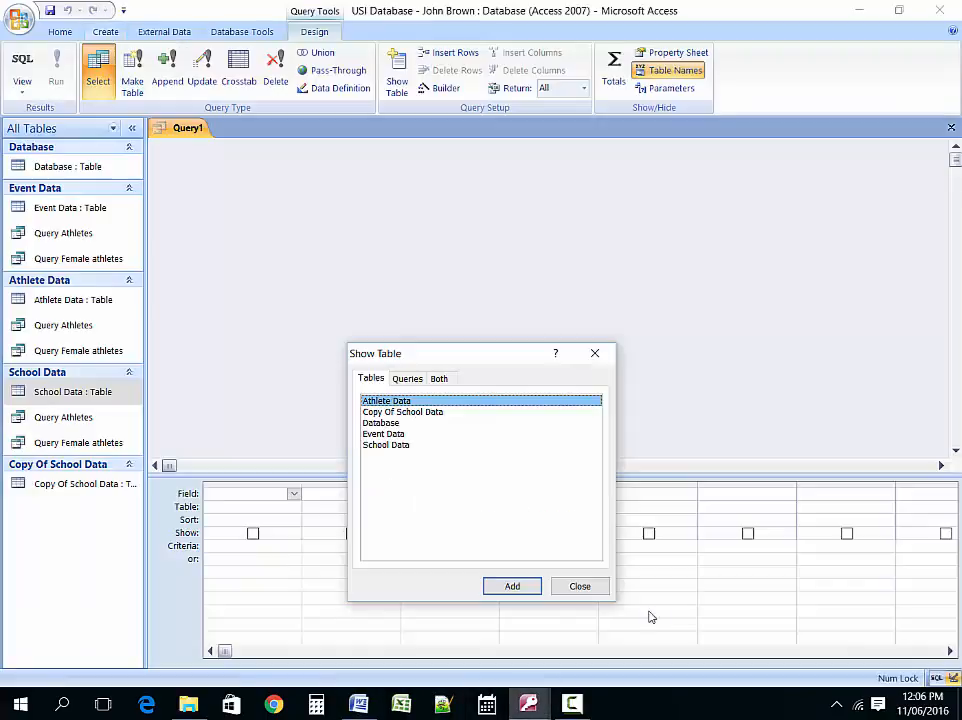
Step: Add the School Data table to the query, put its Amount Due field in the design grid and widen that column
{"action": "left_click", "coordinate": [390, 445]}
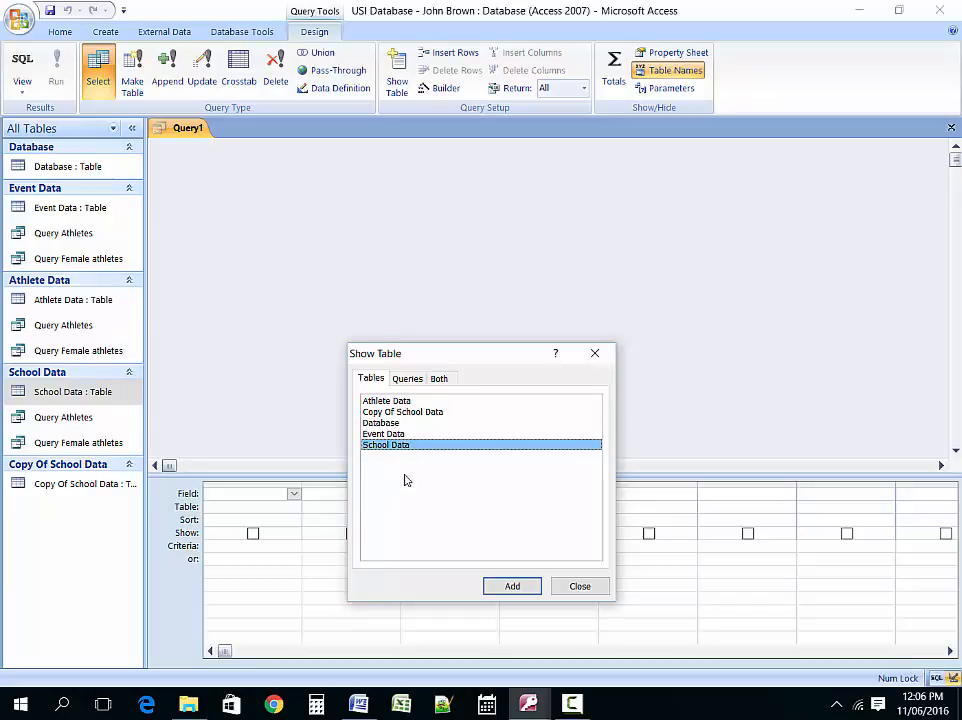
{"action": "left_click", "coordinate": [513, 587]}
{"action": "left_click", "coordinate": [582, 586]}
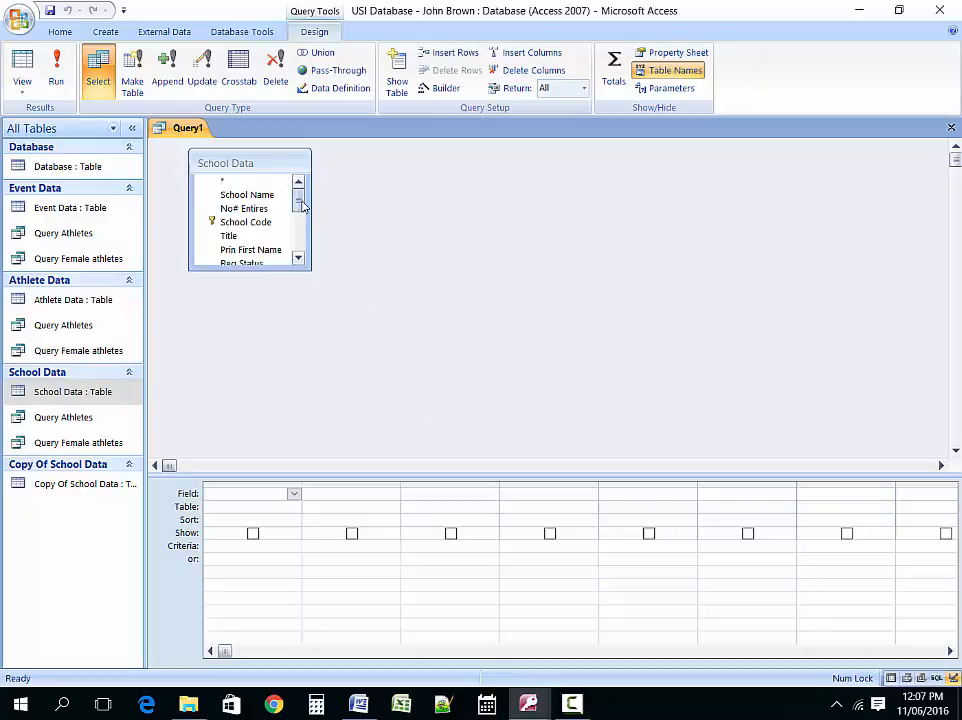
{"action": "left_click_drag", "start_coordinate": [302, 205], "coordinate": [303, 247]}
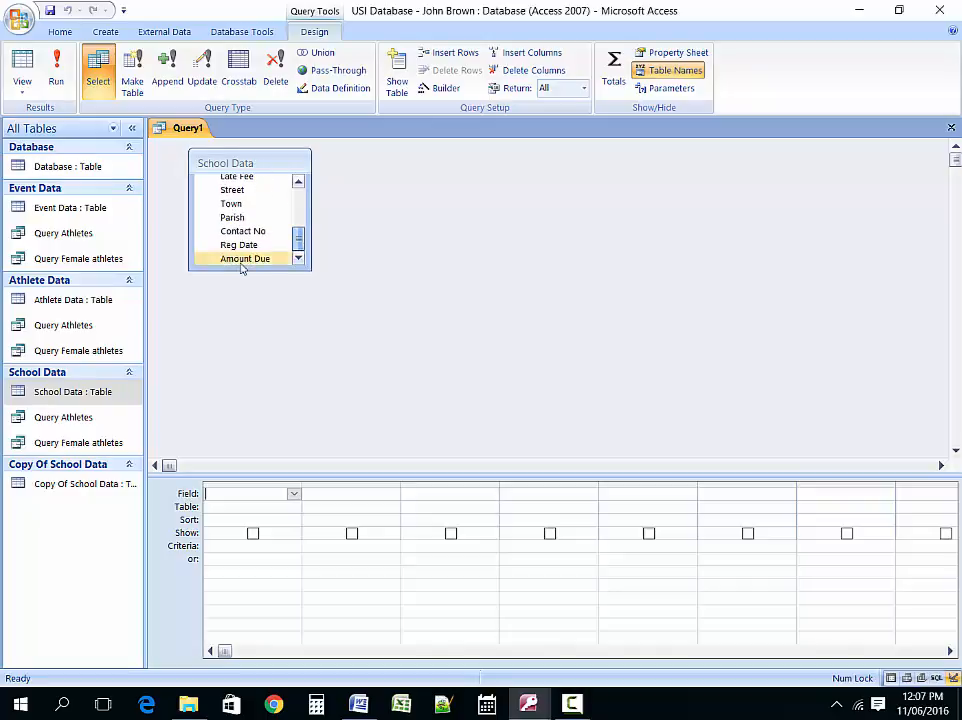
{"action": "double_click", "coordinate": [243, 259]}
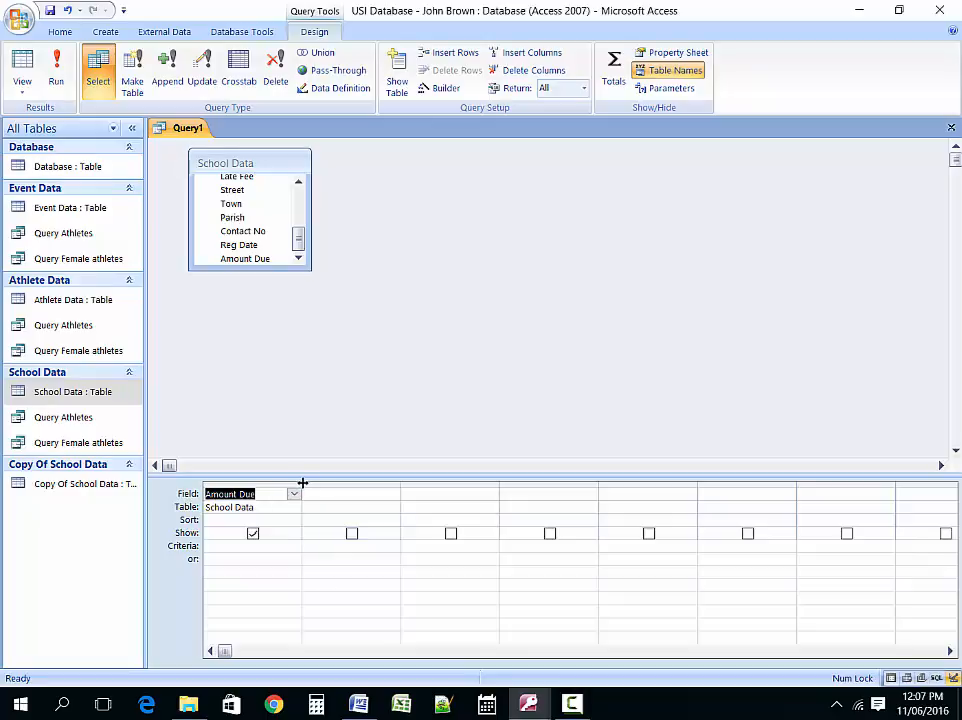
{"action": "left_click_drag", "start_coordinate": [302, 483], "coordinate": [385, 487]}
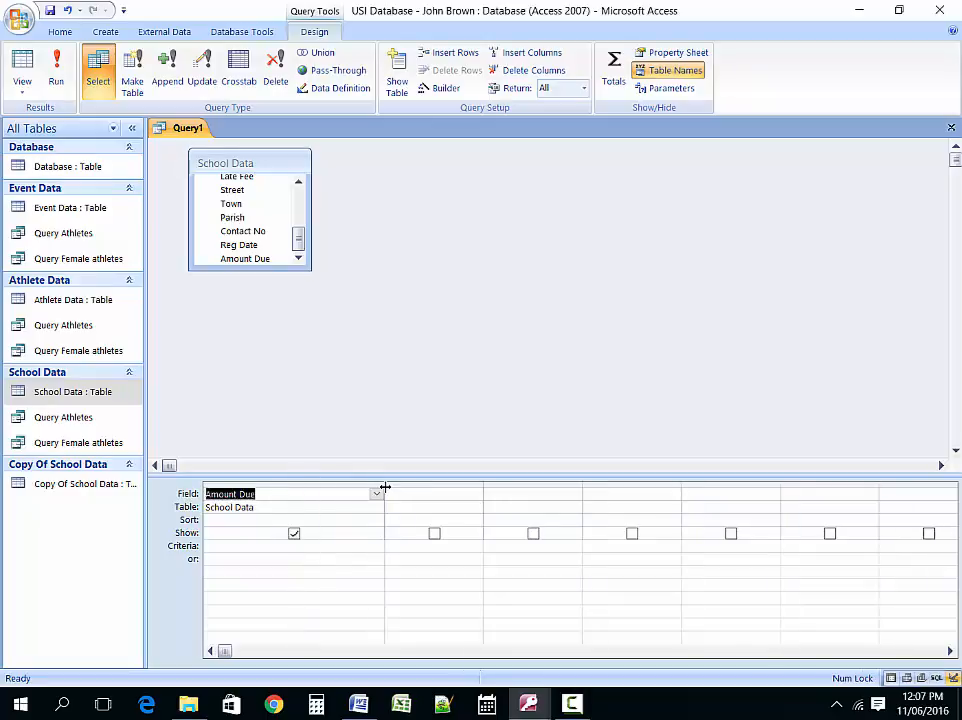
Step: Change the query type to Update and set Amount Due to update to [Amount Due]*0.90
{"action": "left_click", "coordinate": [205, 72]}
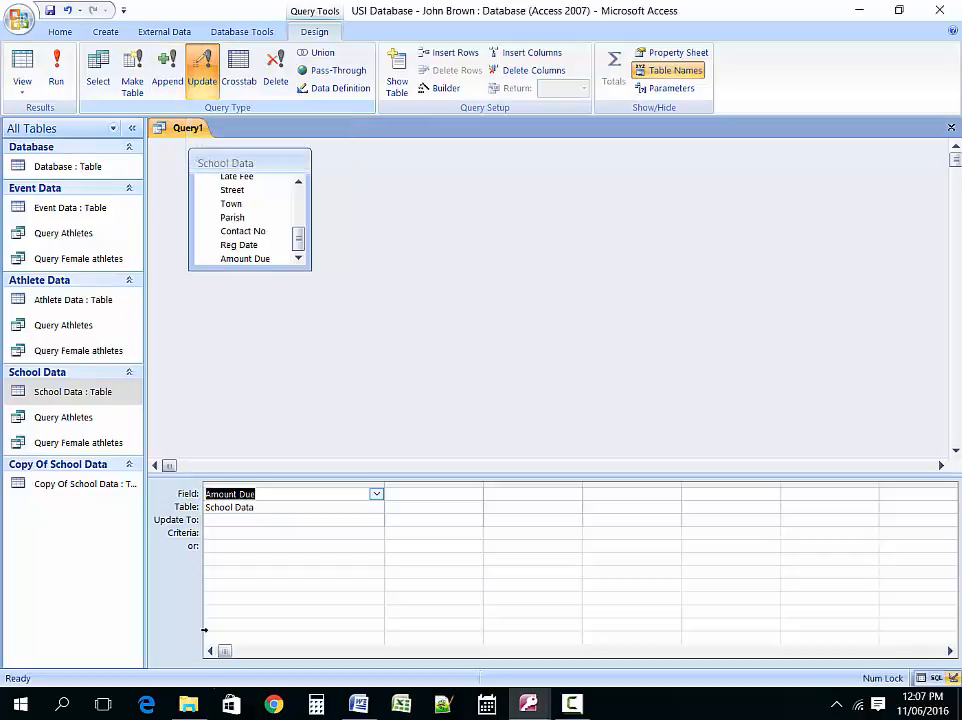
{"action": "left_click", "coordinate": [214, 521]}
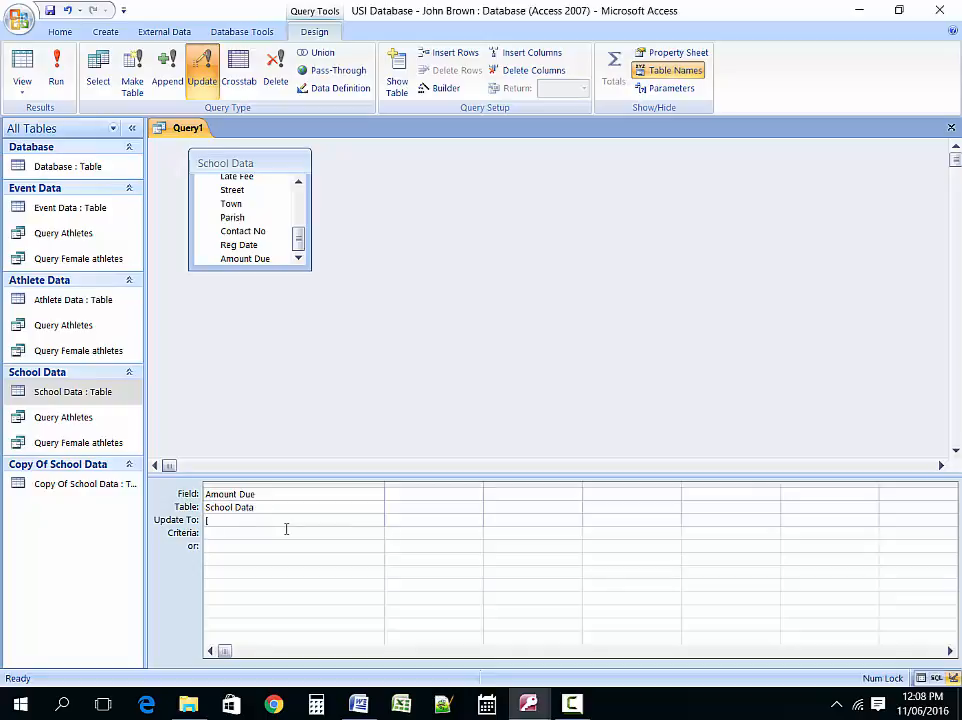
{"action": "type", "text": "Amount Due] *0.90"}
Step: Widen the second grid column and enter the alternative update expression [Amount Due] - ([Amount Due]*0.10) in it
{"action": "left_click_drag", "start_coordinate": [483, 484], "coordinate": [631, 490]}
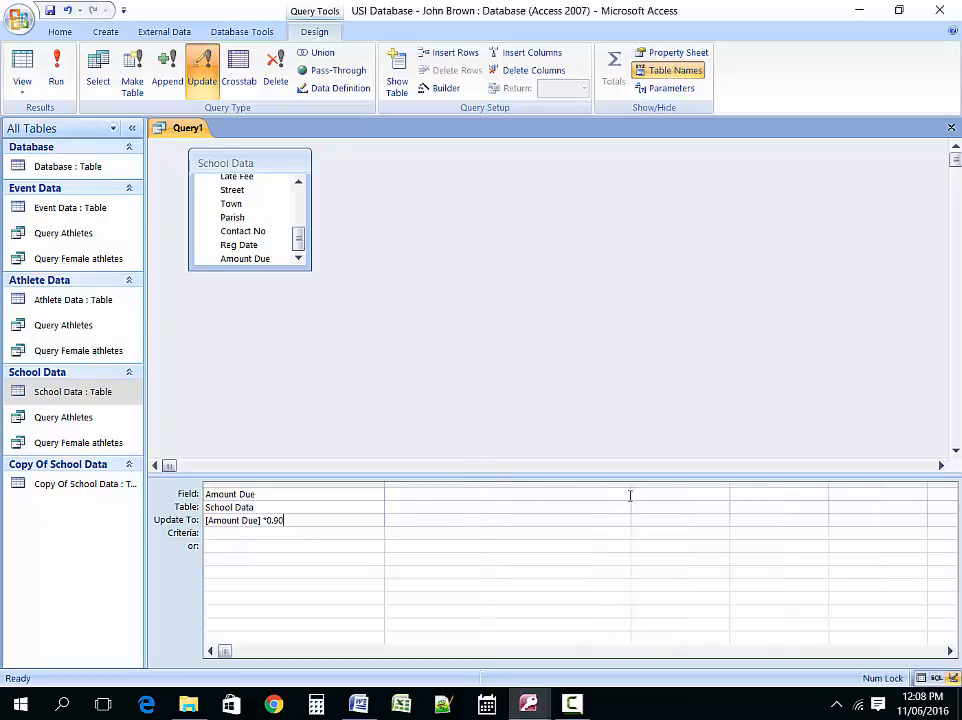
{"action": "left_click", "coordinate": [404, 520]}
{"action": "type", "text": "[Amount Due] -"}
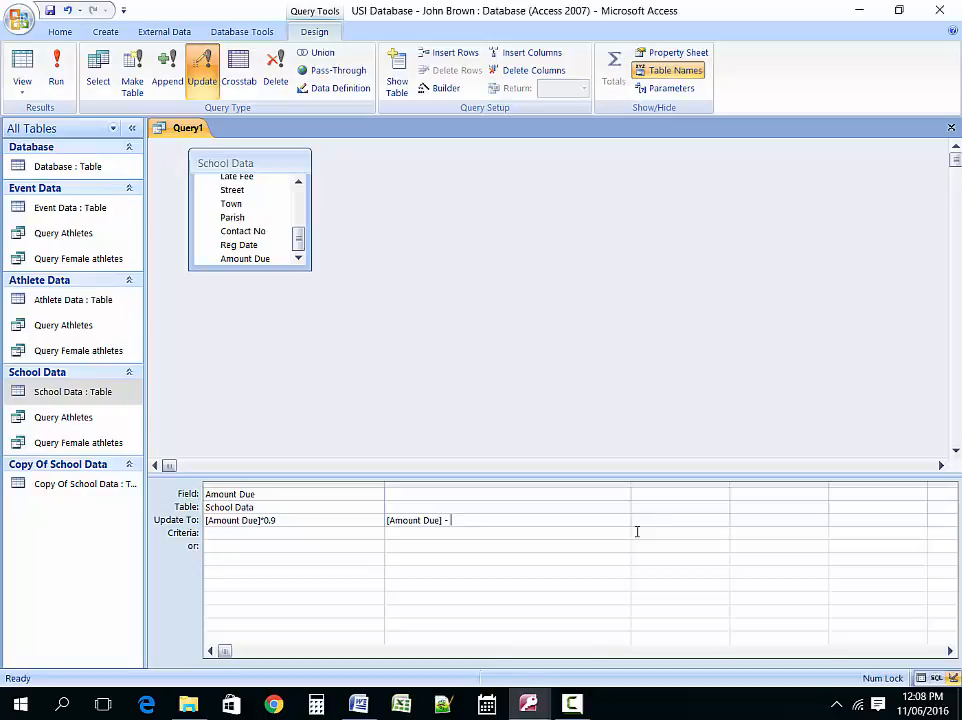
{"action": "type", "text": " [amount"}
{"action": "key", "text": "BackSpace"}
{"action": "key", "text": "BackSpace"}
{"action": "key", "text": "BackSpace"}
{"action": "key", "text": "BackSpace"}
{"action": "key", "text": "BackSpace"}
{"action": "key", "text": "BackSpace"}
{"action": "type", "text": "Amount"}
{"action": "type", "text": " Due]"}
{"action": "type", "text": "*0."}
{"action": "type", "text": "10"}
{"action": "type", "text": "("}
{"action": "left_click", "coordinate": [536, 520]}
{"action": "type", "text": ")"}
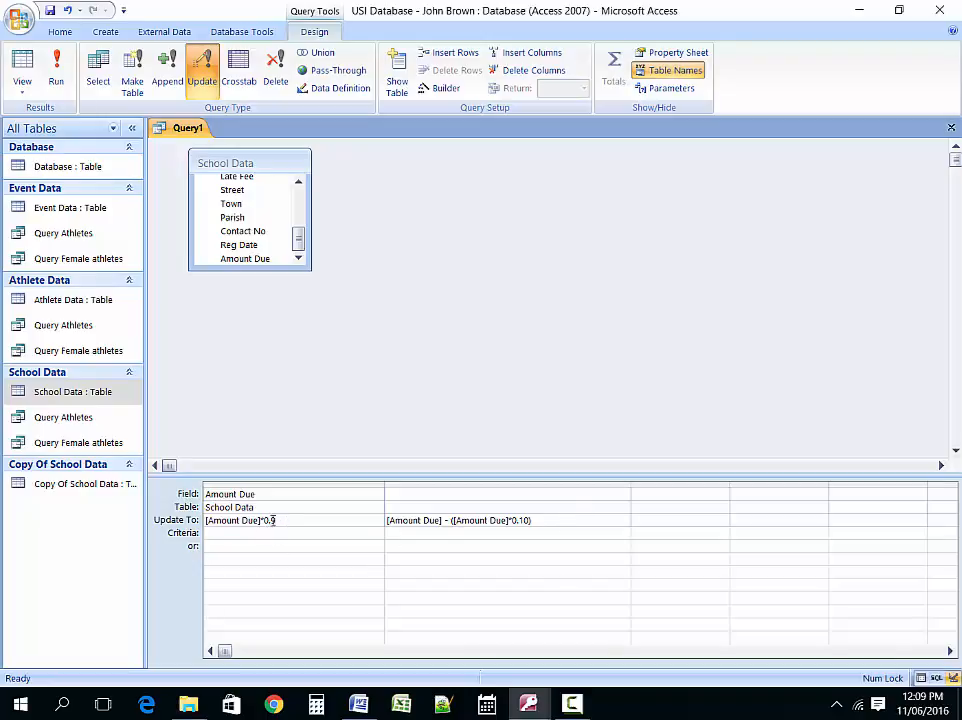
Step: Compare the two alternative Update To expressions for the 10% discount by highlighting each in turn
{"action": "left_click_drag", "start_coordinate": [272, 520], "coordinate": [206, 520]}
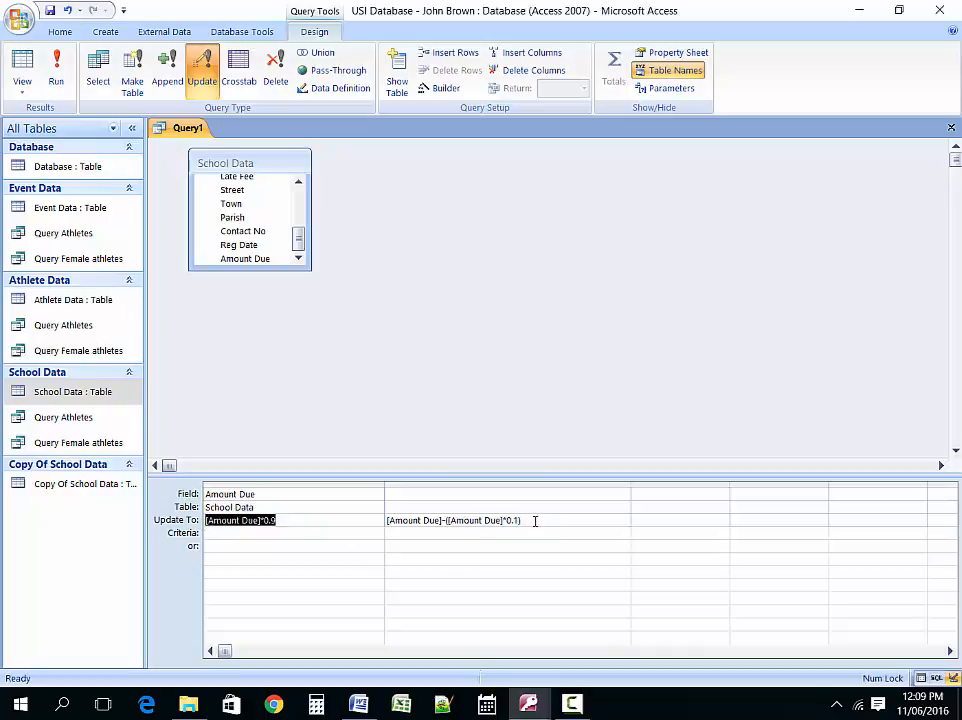
{"action": "left_click_drag", "start_coordinate": [535, 520], "coordinate": [386, 520]}
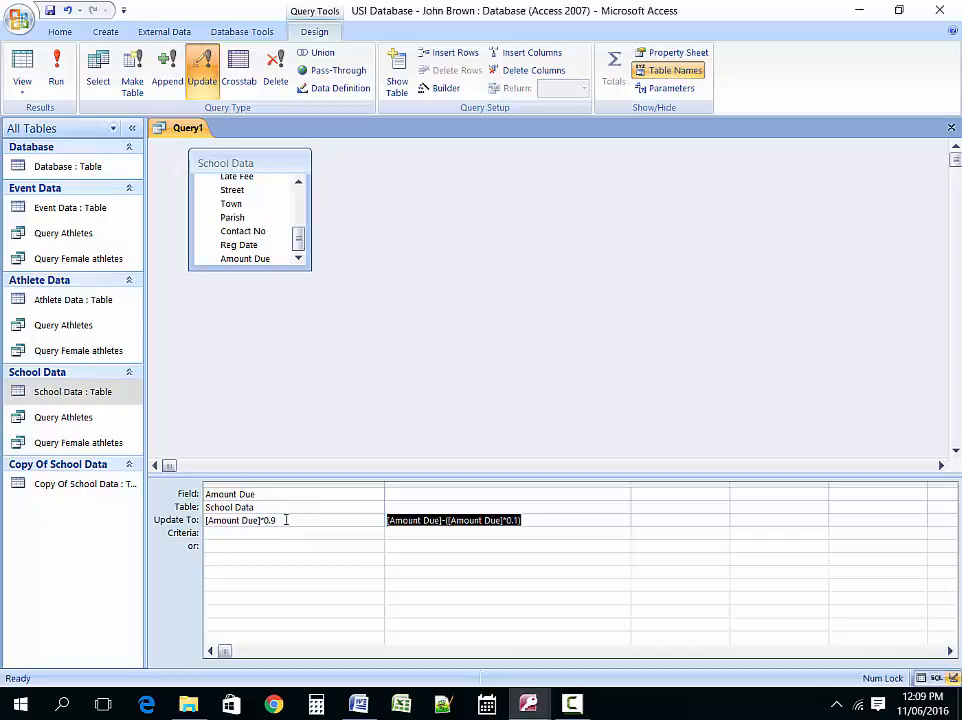
{"action": "left_click_drag", "start_coordinate": [286, 520], "coordinate": [193, 518]}
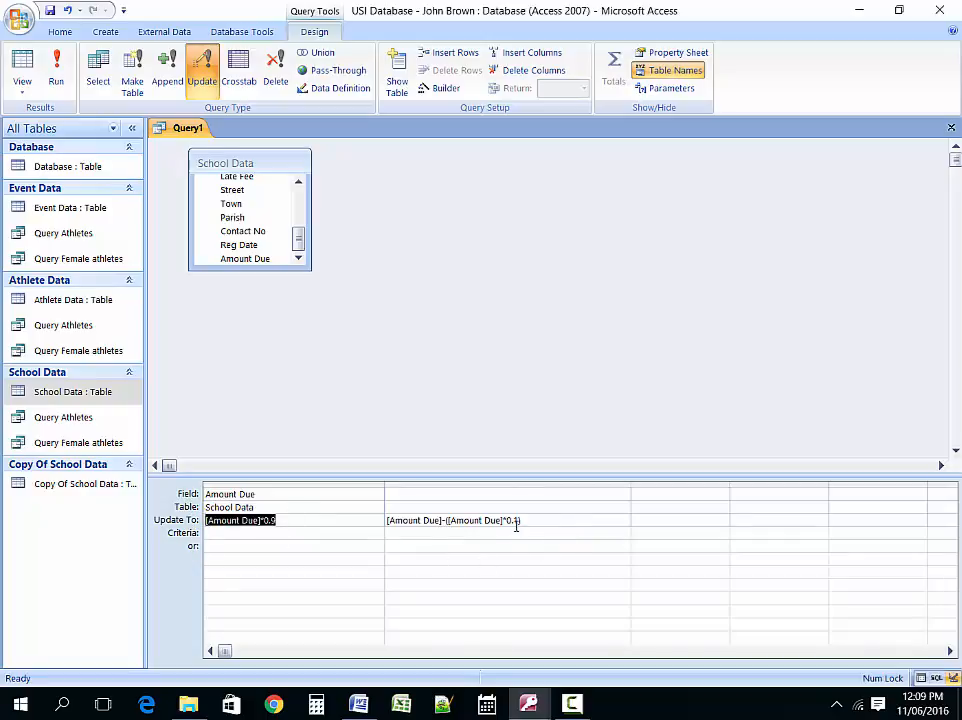
{"action": "left_click_drag", "start_coordinate": [531, 520], "coordinate": [376, 529]}
{"action": "left_click", "coordinate": [436, 524]}
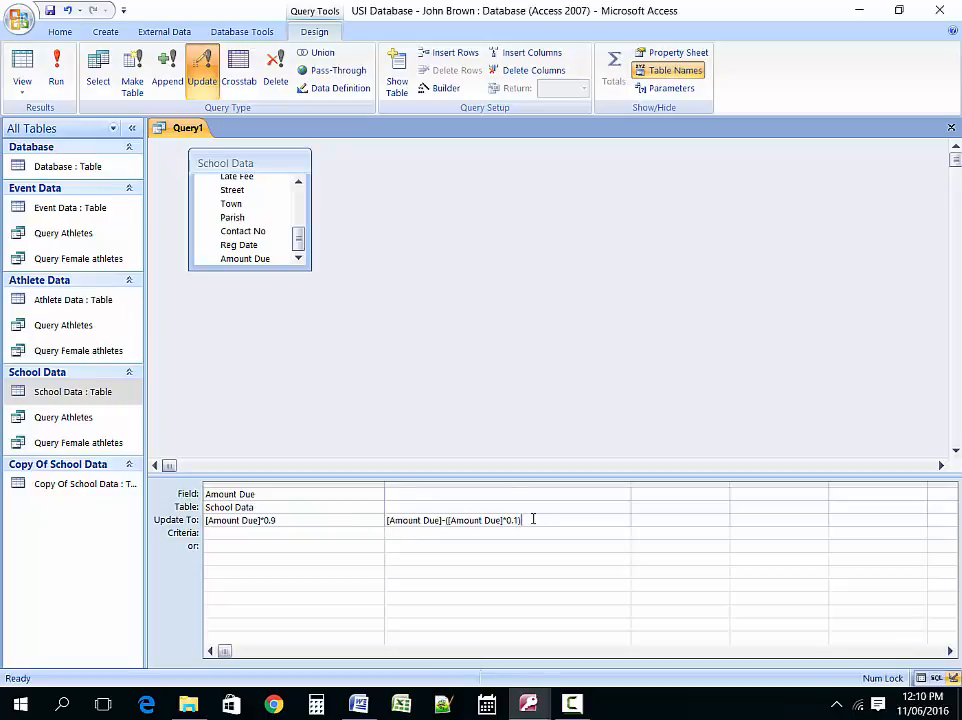
{"action": "left_click_drag", "start_coordinate": [531, 520], "coordinate": [365, 524]}
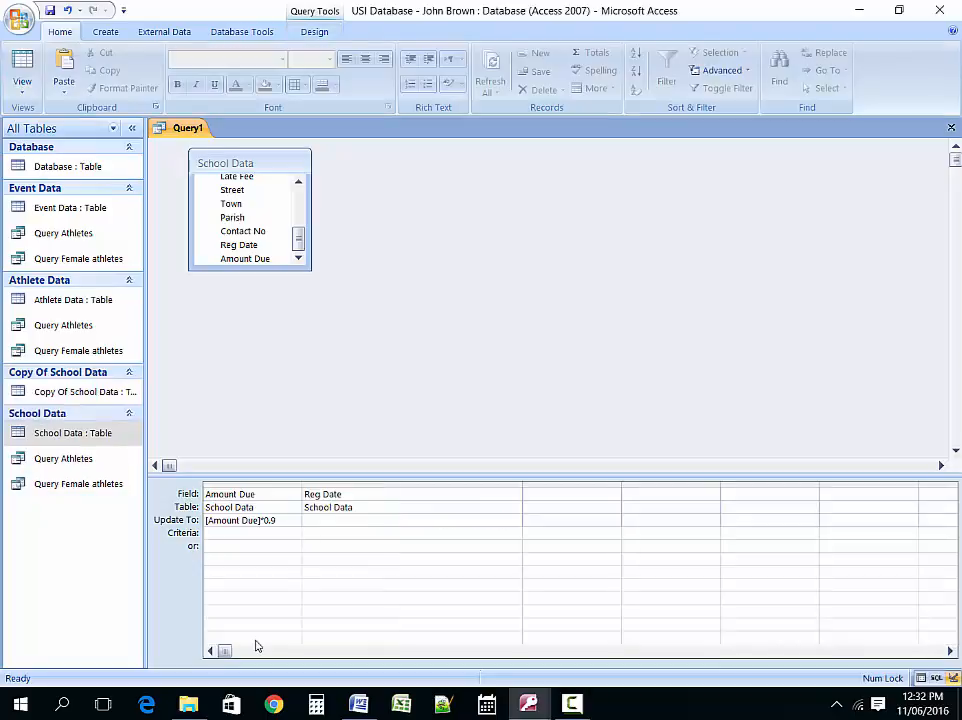
Step: Set the Reg Date criterion to Between #30/09/2012# And #31/10/2012#
{"action": "type", "text": "Between #30/09"}
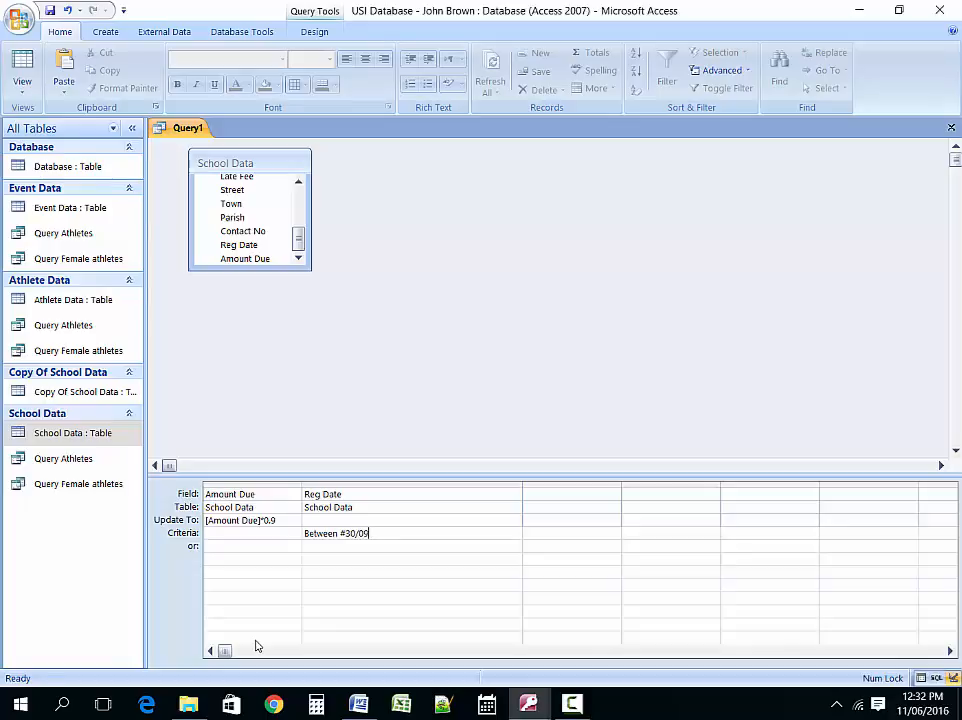
{"action": "type", "text": "/2012# and"}
{"action": "type", "text": "#31/10/2012"}
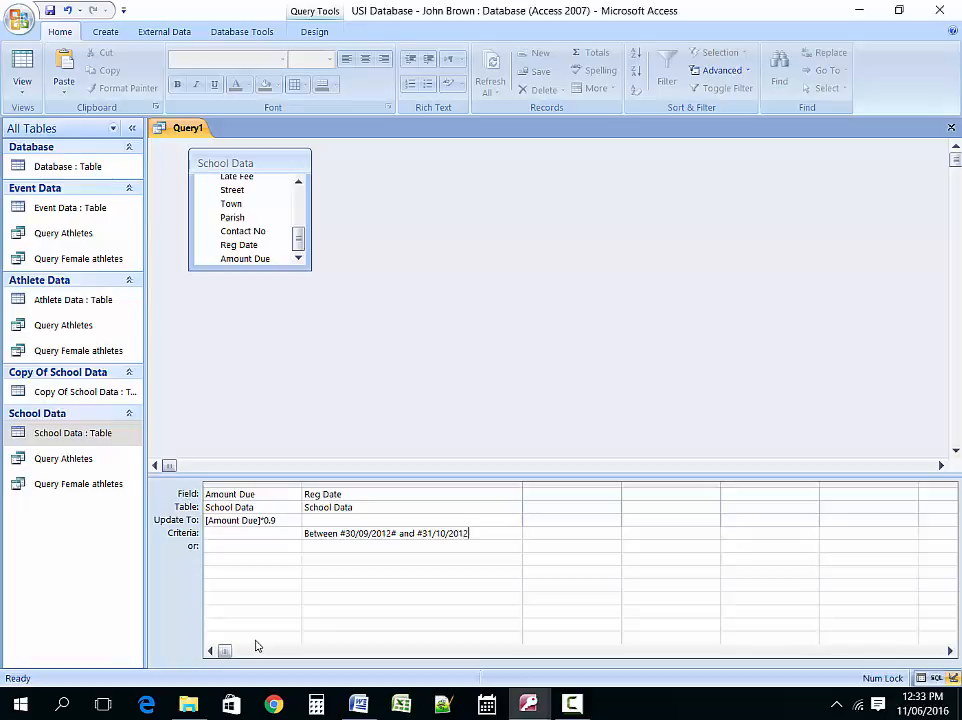
{"action": "type", "text": "#"}
{"action": "key", "text": "Up"}
{"action": "key", "text": "Left"}
{"action": "key", "text": "shift+Home"}
{"action": "key", "text": "Down"}
{"action": "key", "text": "Down"}
{"action": "key", "text": "Down"}
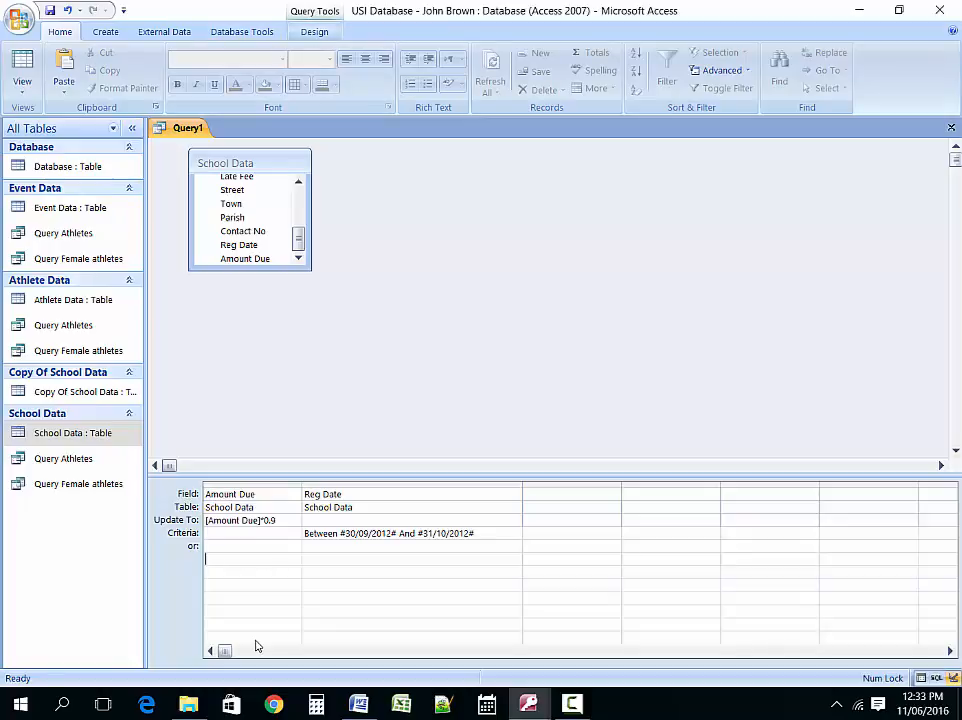
Step: Run the update query and accept the update of the matching School Data records
{"action": "left_click", "coordinate": [314, 32]}
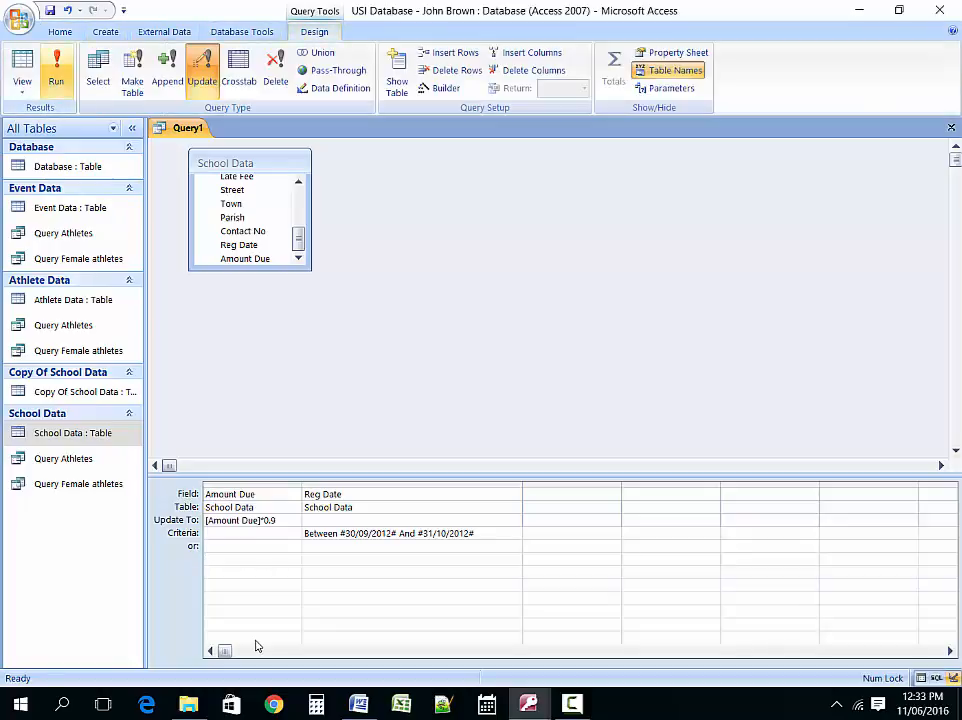
{"action": "left_click", "coordinate": [56, 72]}
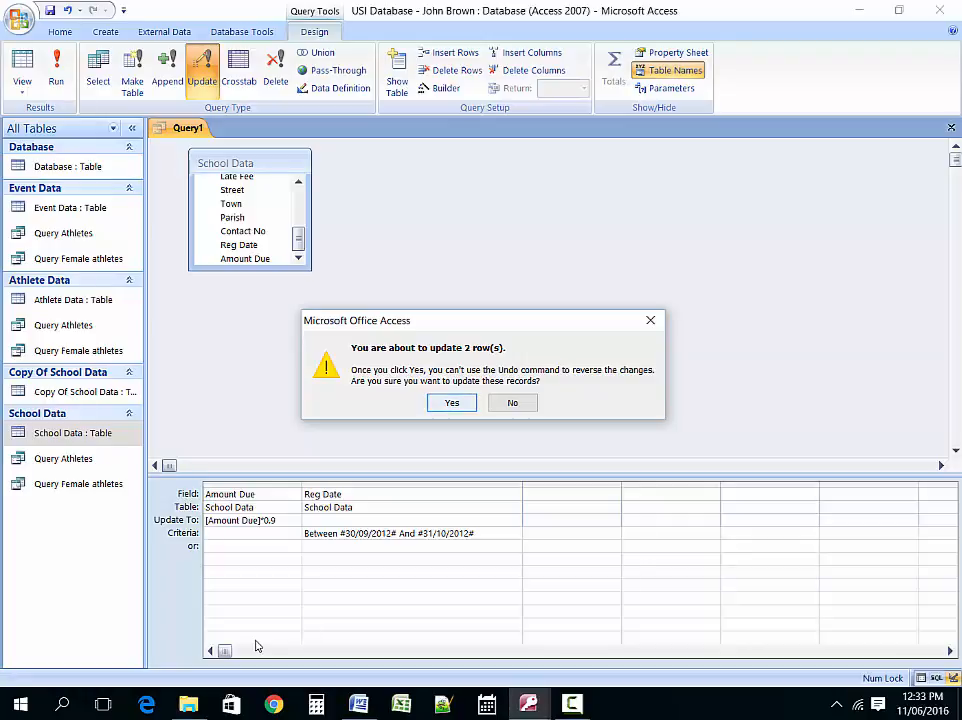
{"action": "key", "text": "Return"}
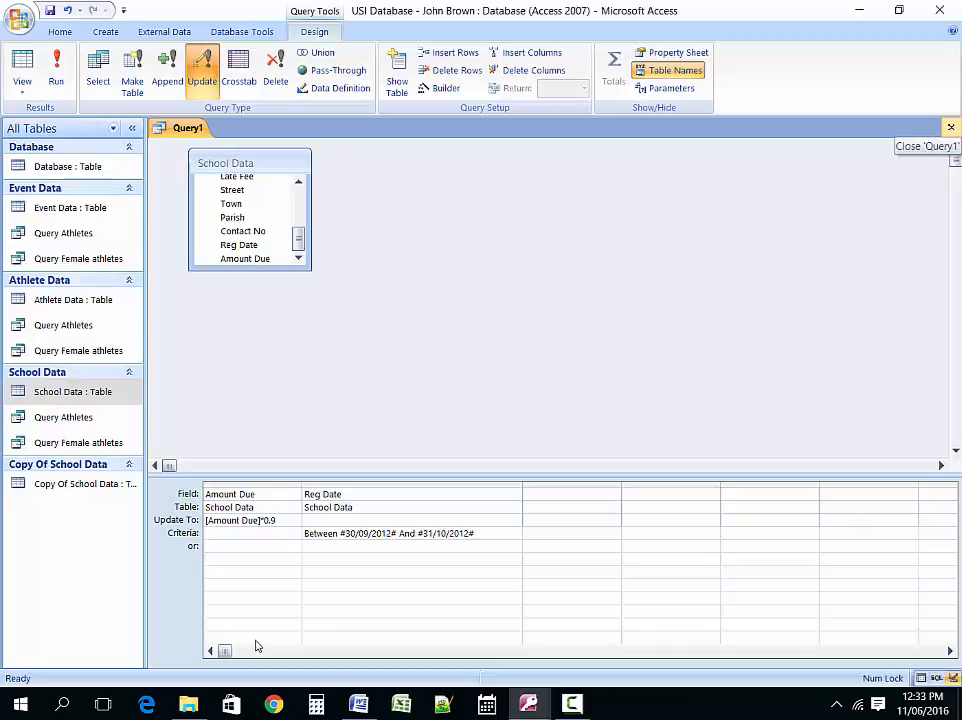
Step: Close the update query, saving it under the name Query Discount
{"action": "left_click", "coordinate": [951, 128]}
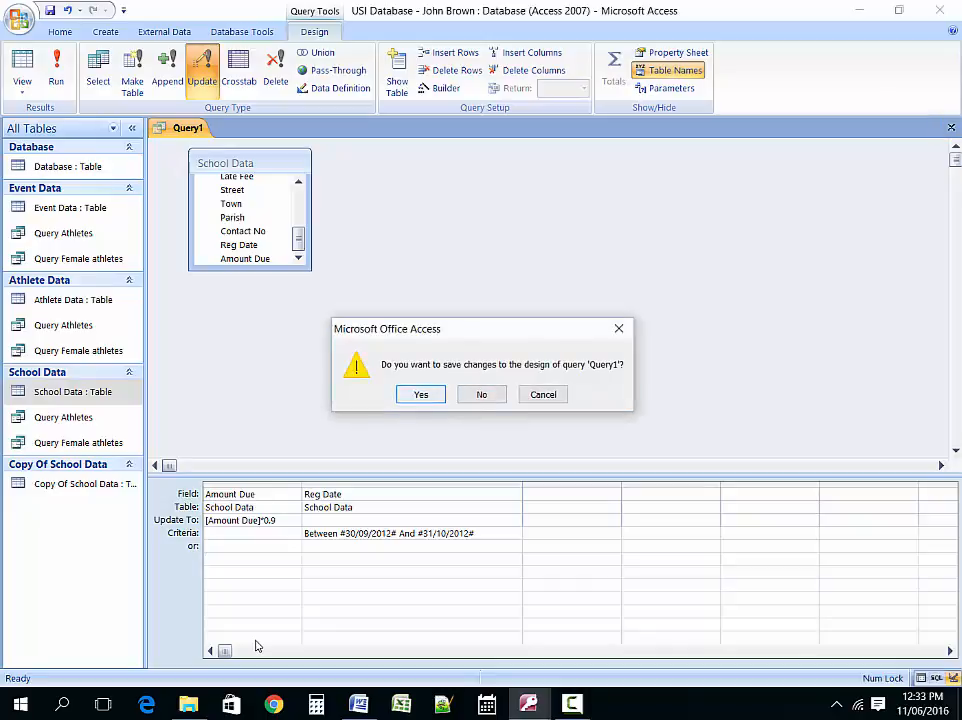
{"action": "left_click", "coordinate": [421, 394]}
{"action": "key", "text": "End"}
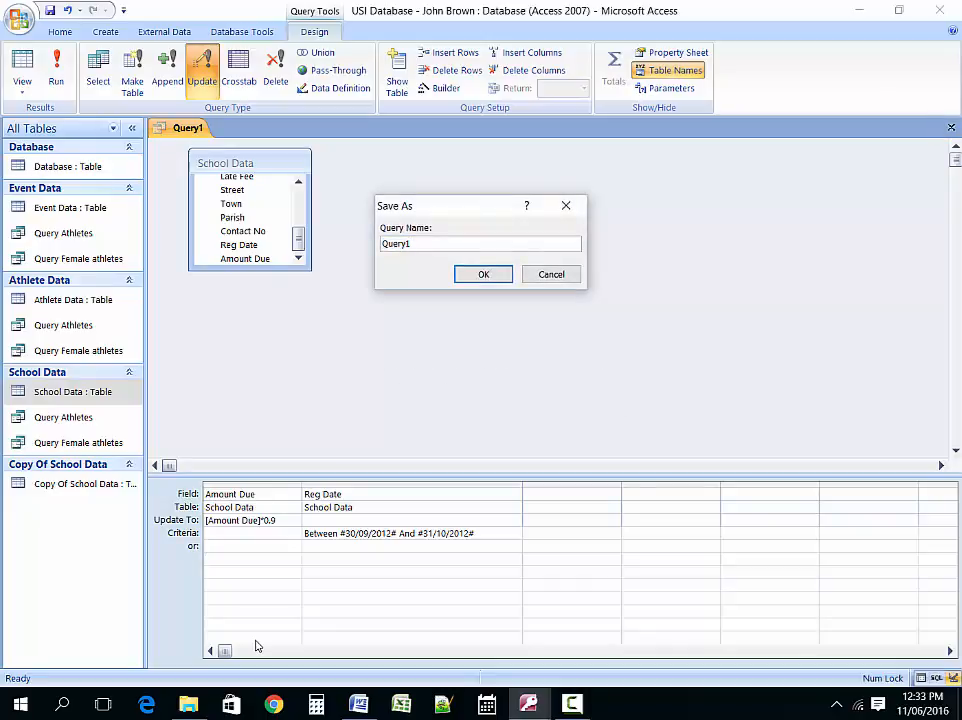
{"action": "key", "text": "BackSpace"}
{"action": "type", "text": "Discount"}
{"action": "key", "text": "Return"}
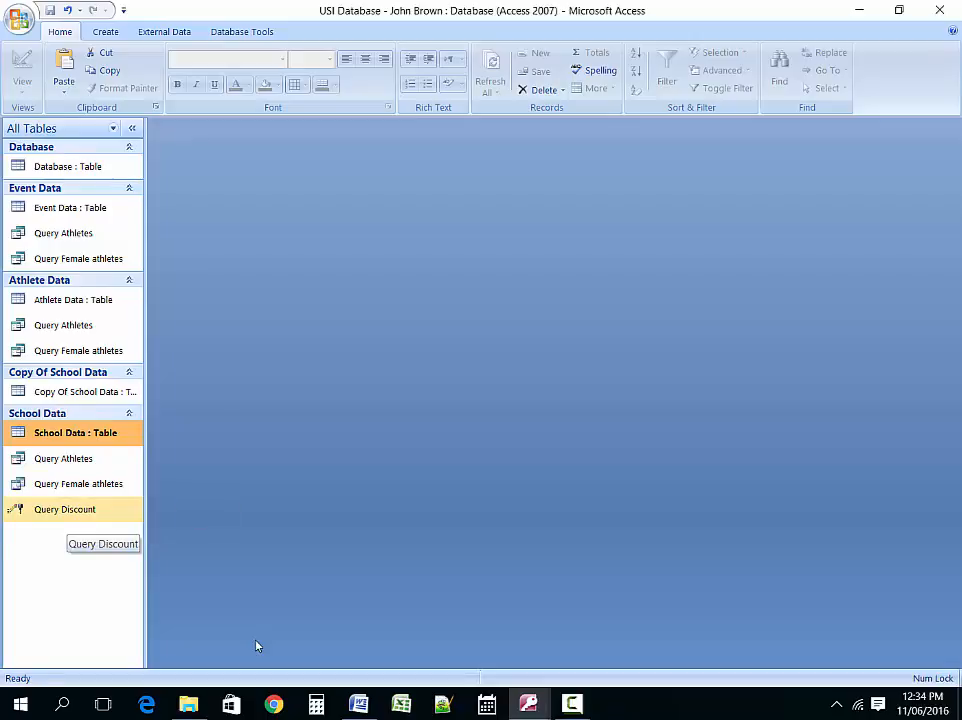
Step: Reopen Query Discount in design view, widen the Reg Date column to check its full criterion, and close the query
{"action": "right_click", "coordinate": [70, 508]}
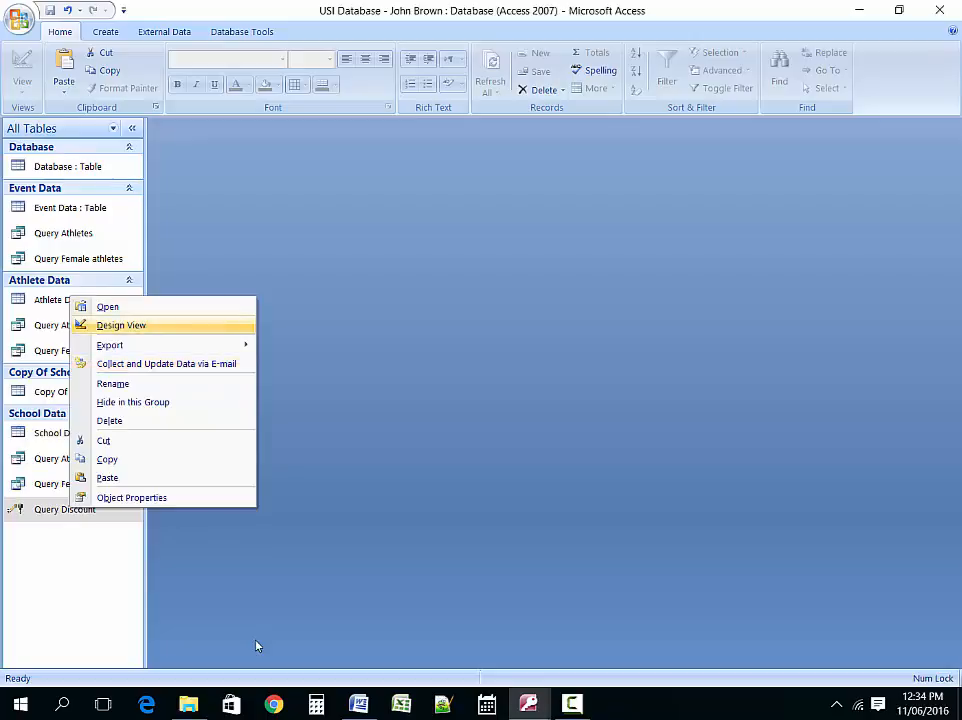
{"action": "key", "text": "Return"}
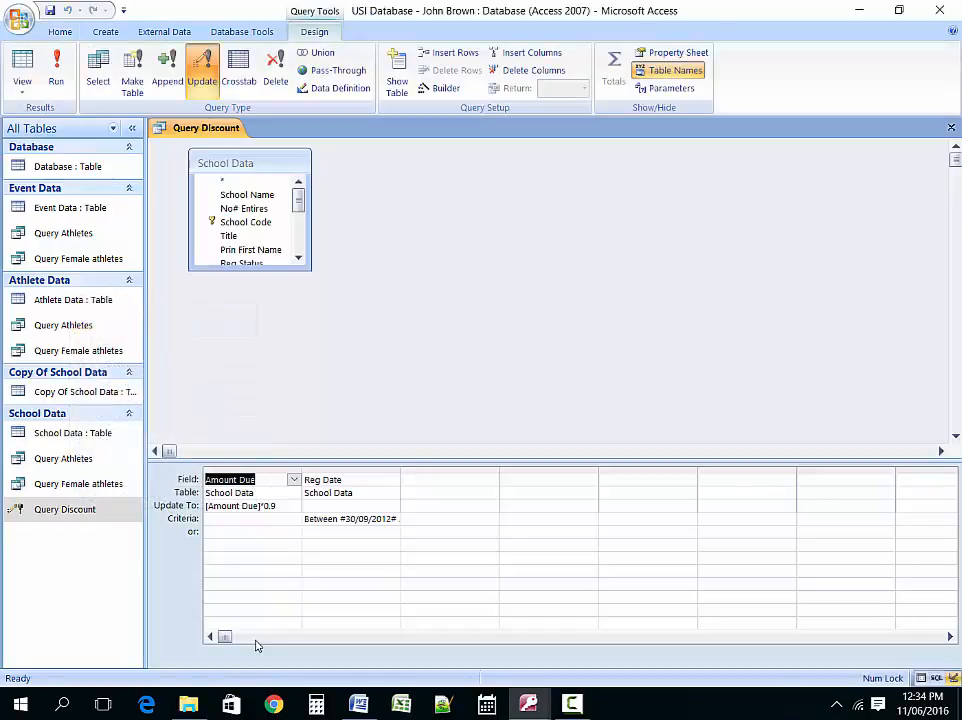
{"action": "left_click", "coordinate": [351, 472]}
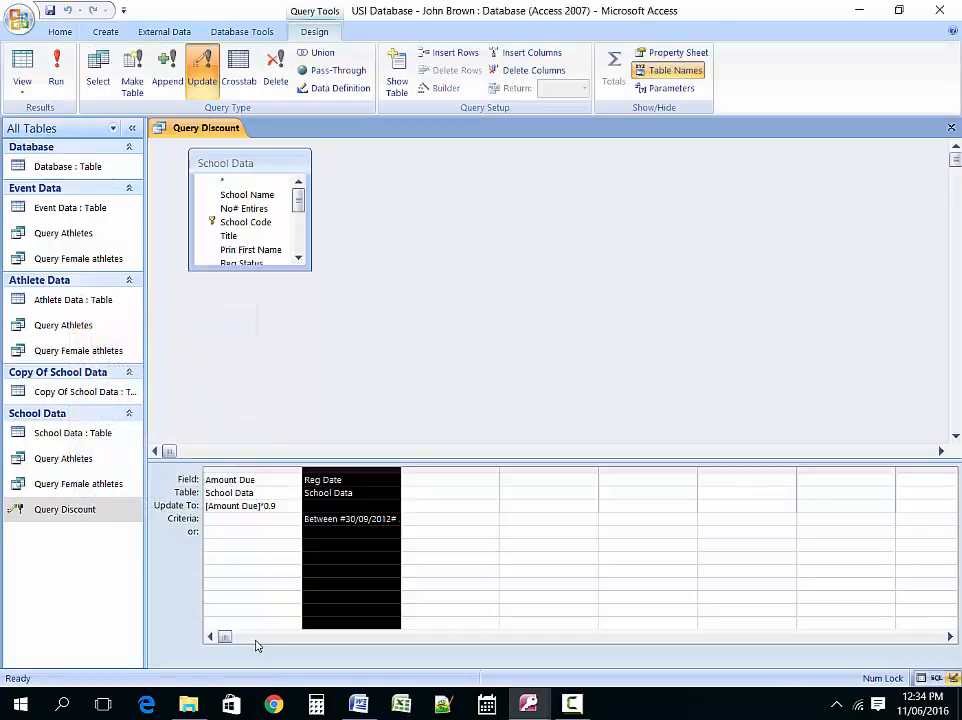
{"action": "left_click", "coordinate": [351, 480]}
{"action": "double_click", "coordinate": [400, 472]}
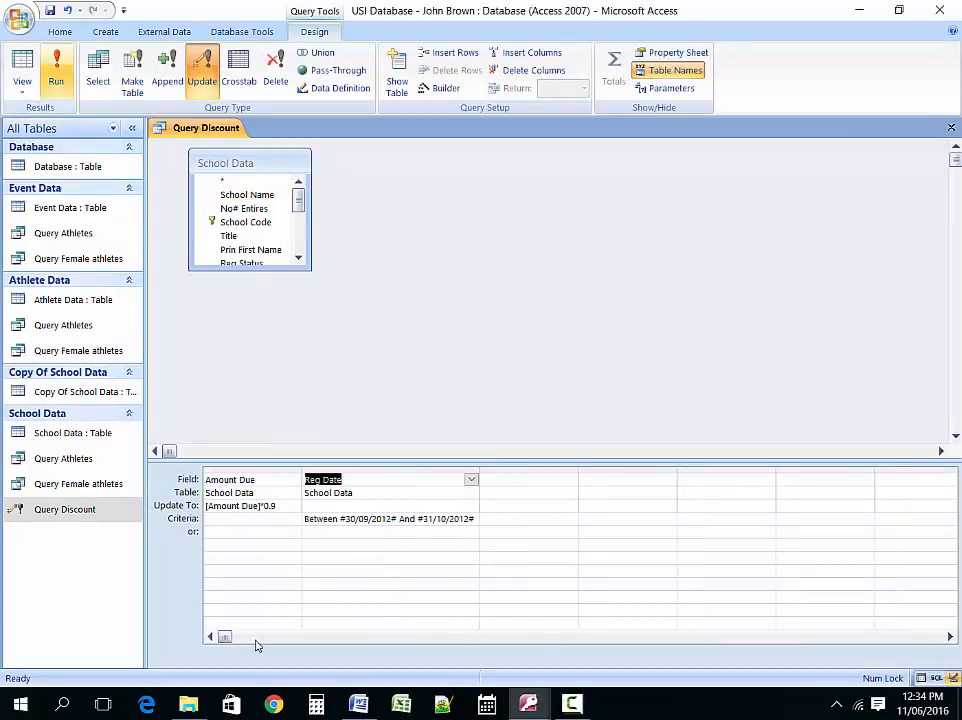
{"action": "left_click", "coordinate": [950, 127]}
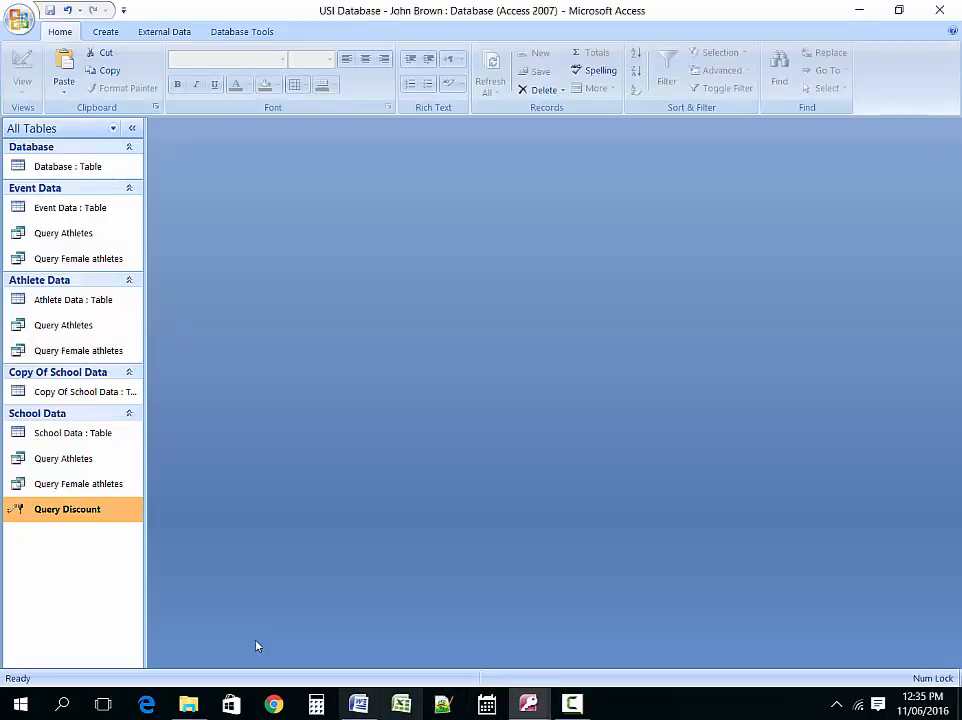
Step: Switch to the Word problem statement, read item iv of Task B on listing athletes and their age, and return to Access
{"action": "left_click", "coordinate": [359, 704]}
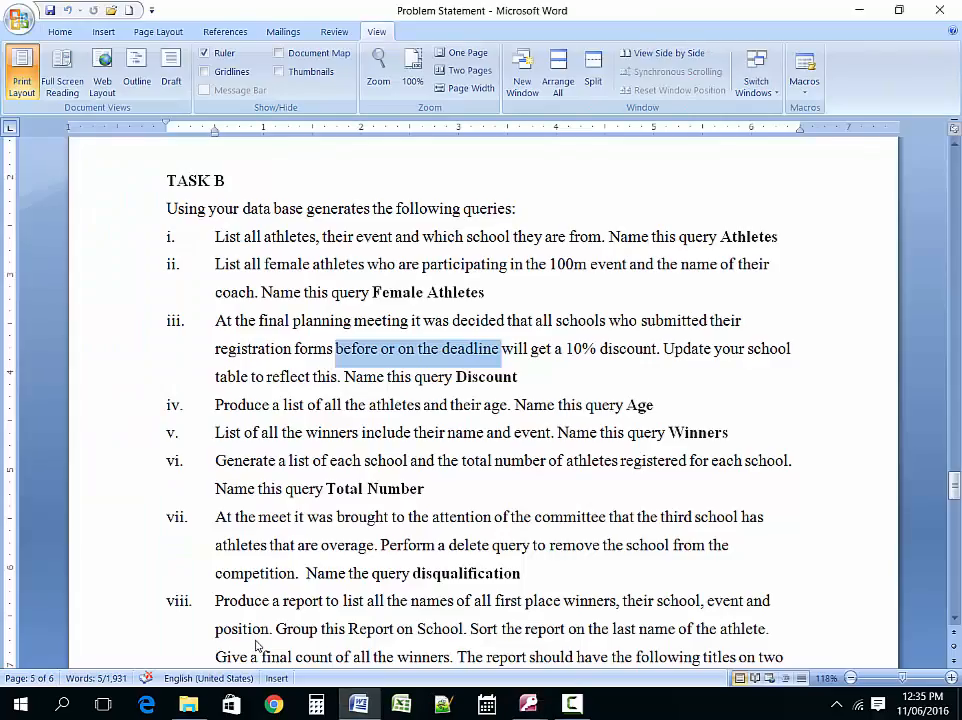
{"action": "left_click_drag", "start_coordinate": [215, 405], "coordinate": [514, 405]}
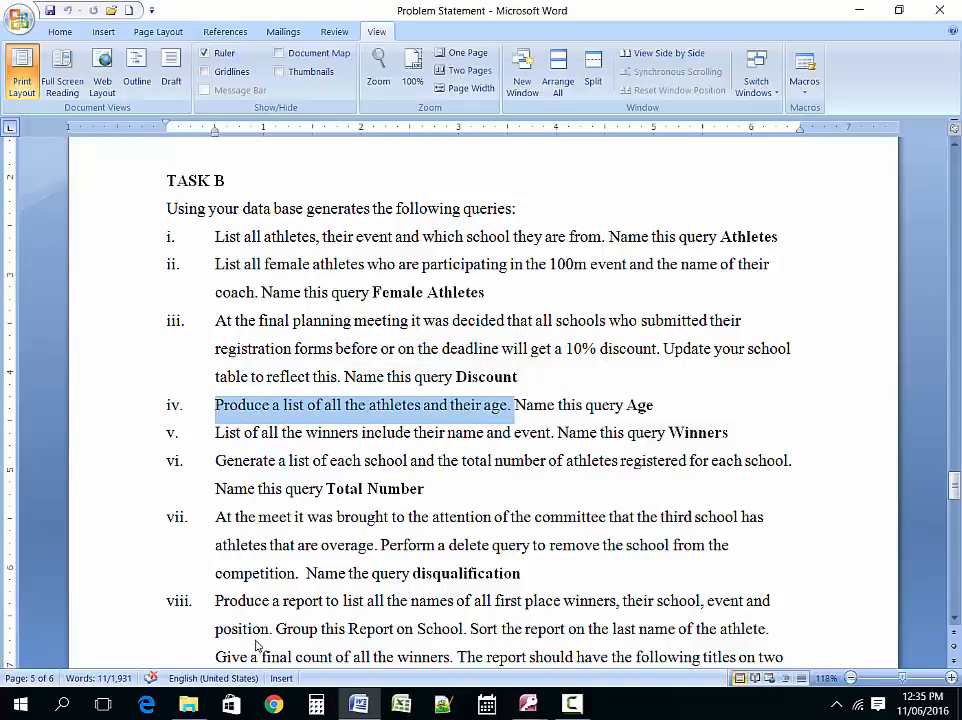
{"action": "left_click", "coordinate": [528, 704]}
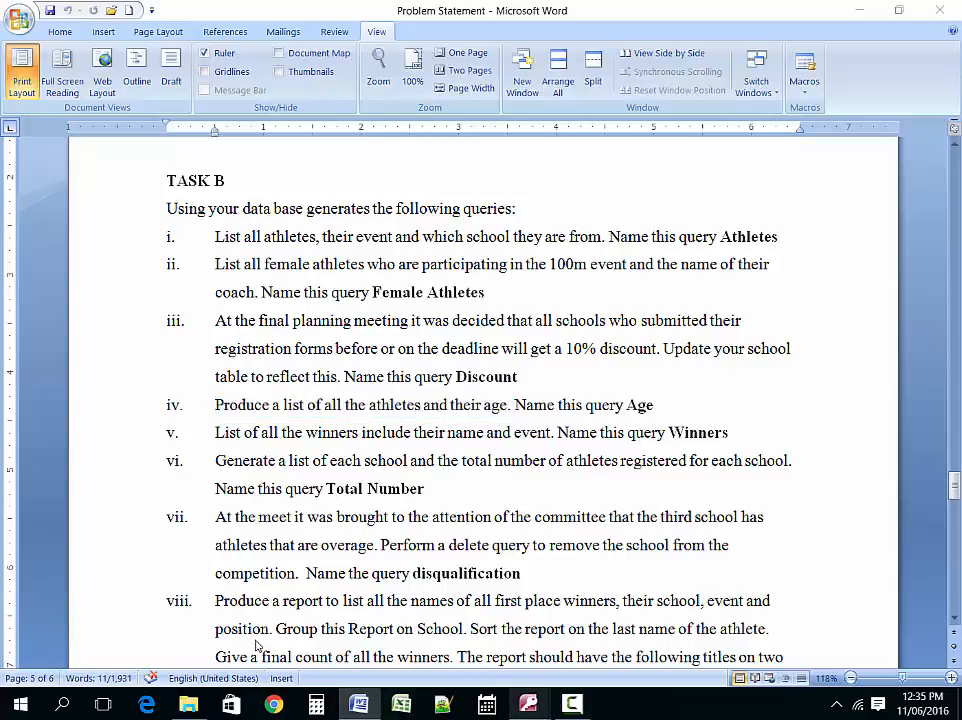
{"action": "left_click", "coordinate": [623, 612]}
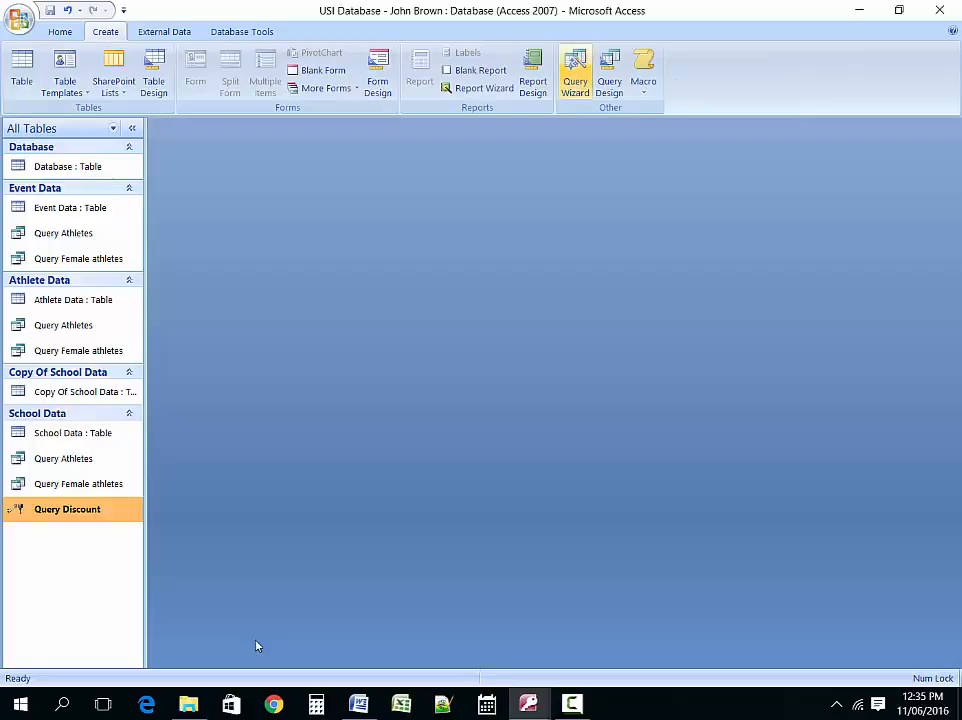
Step: Create a new query in design view based on the Athlete Data table
{"action": "left_click", "coordinate": [609, 73]}
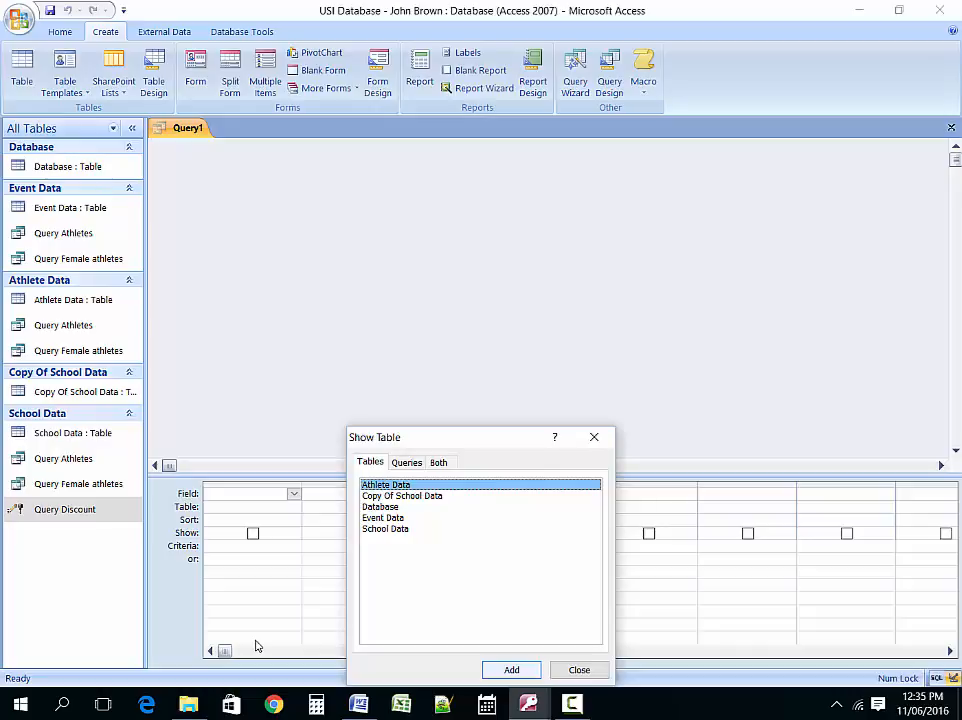
{"action": "key", "text": "Return"}
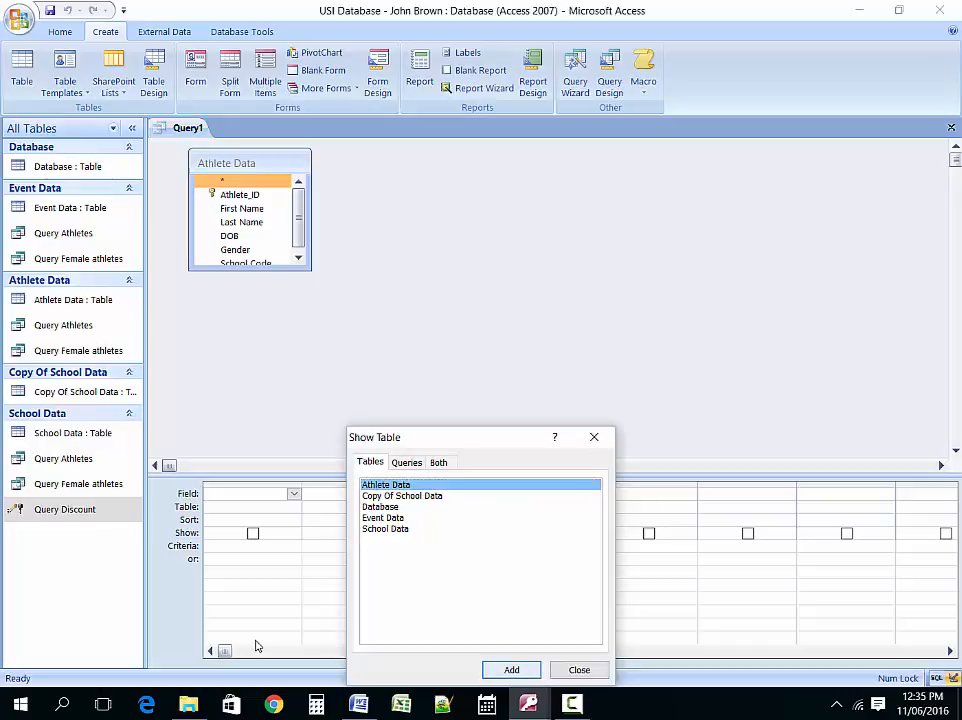
{"action": "key", "text": "Tab"}
{"action": "key", "text": "Return"}
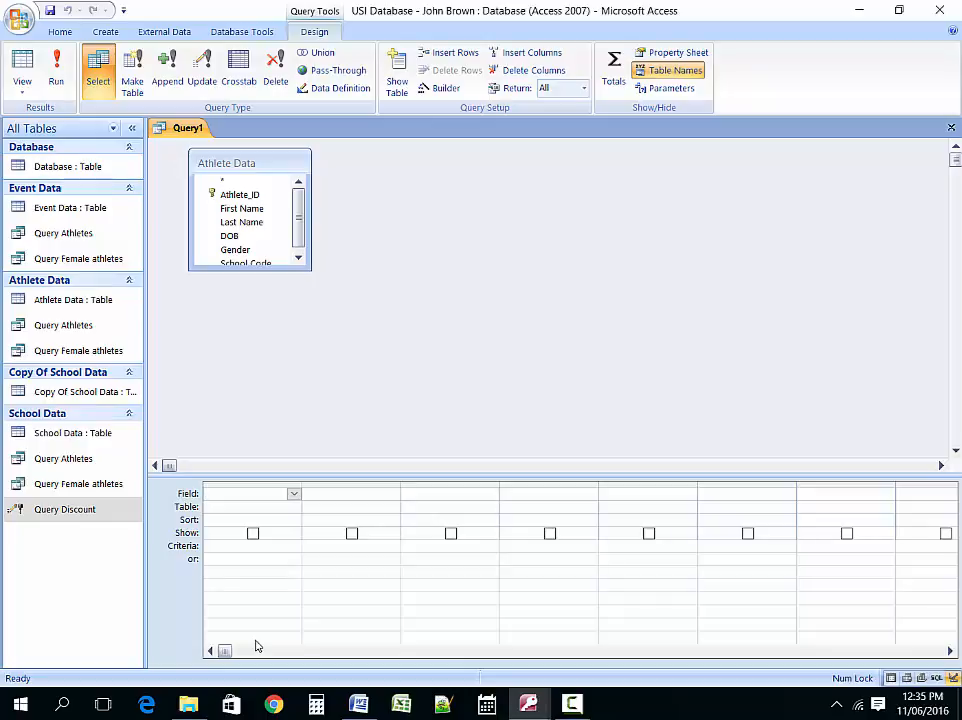
Step: Add the Athlete_ID, First Name, Last Name, DOB and Gender fields from Athlete Data to the query grid
{"action": "key", "text": "Down"}
{"action": "key", "text": "Up"}
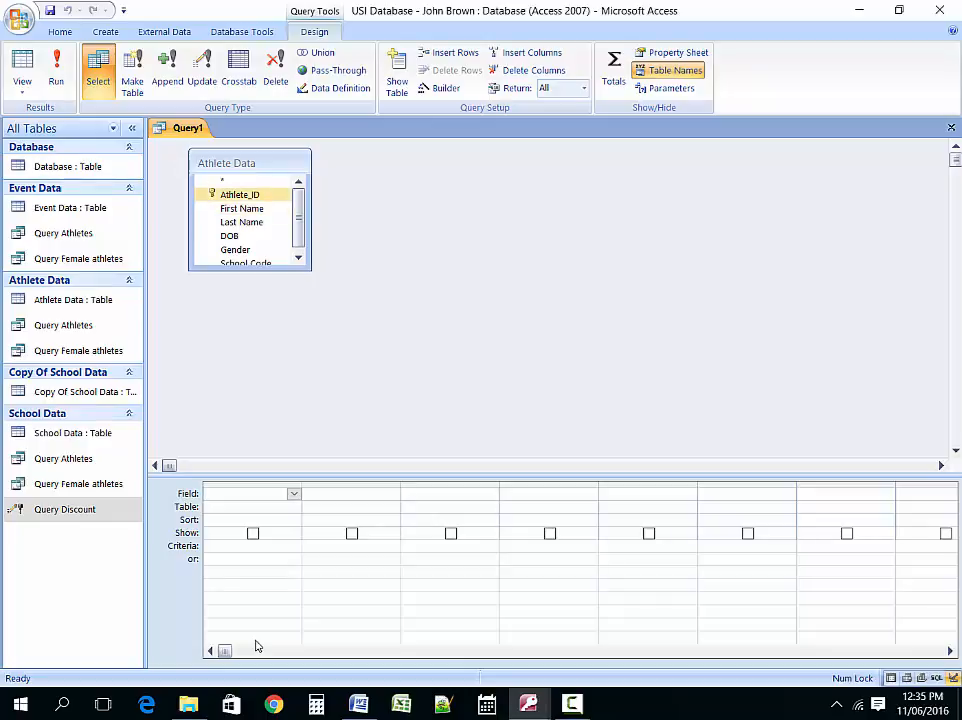
{"action": "key", "text": "Return"}
{"action": "key", "text": "Down"}
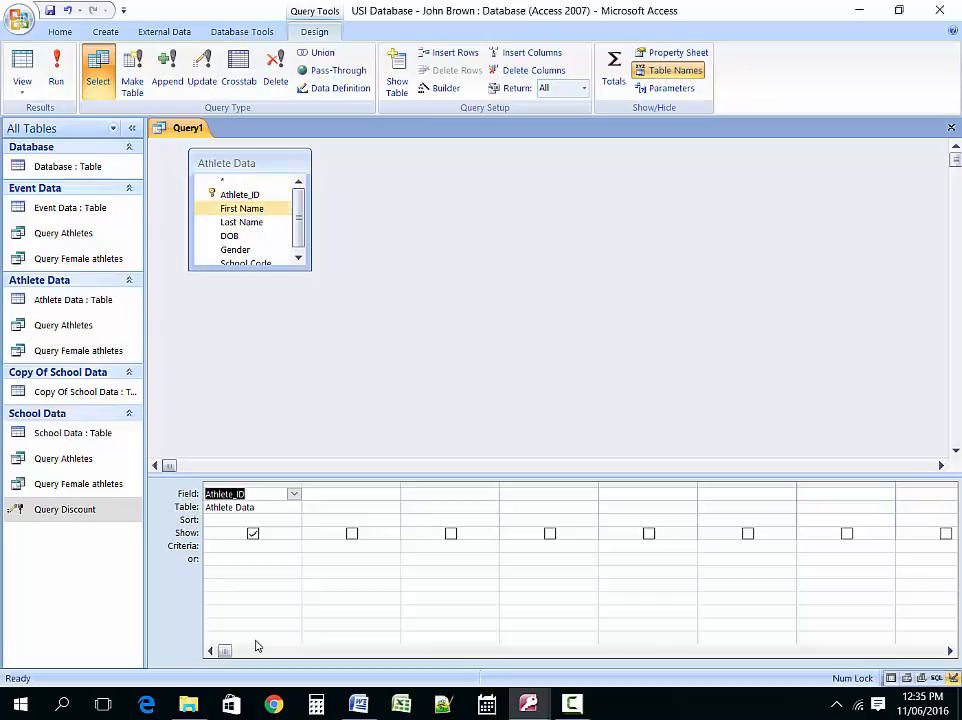
{"action": "key", "text": "Return"}
{"action": "key", "text": "Down"}
{"action": "key", "text": "Return"}
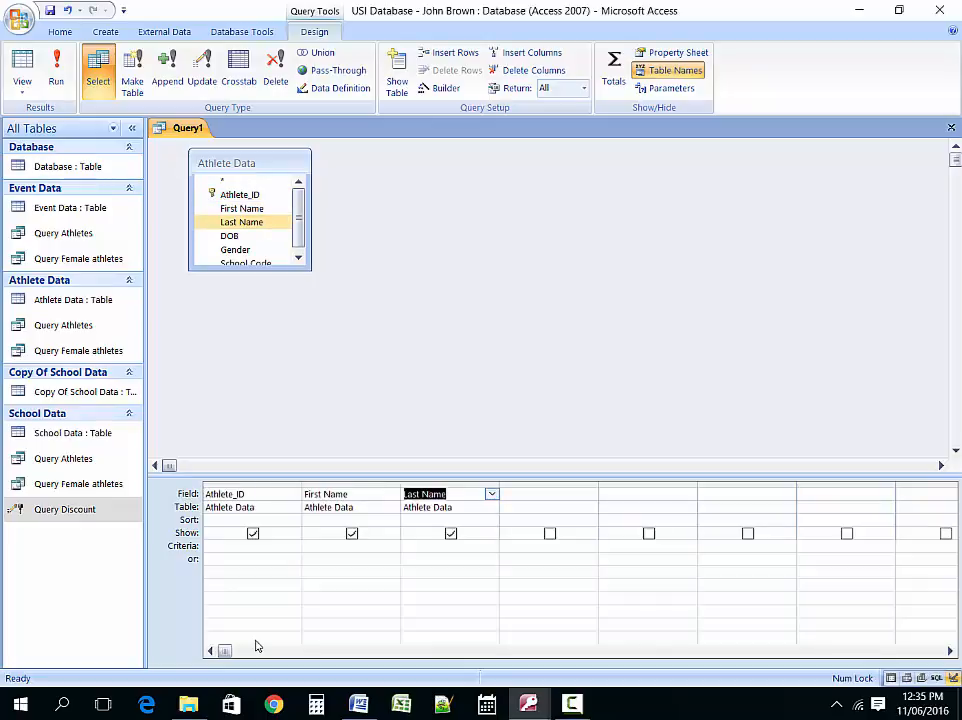
{"action": "key", "text": "Down"}
{"action": "key", "text": "Down"}
{"action": "key", "text": "Up"}
{"action": "key", "text": "Return"}
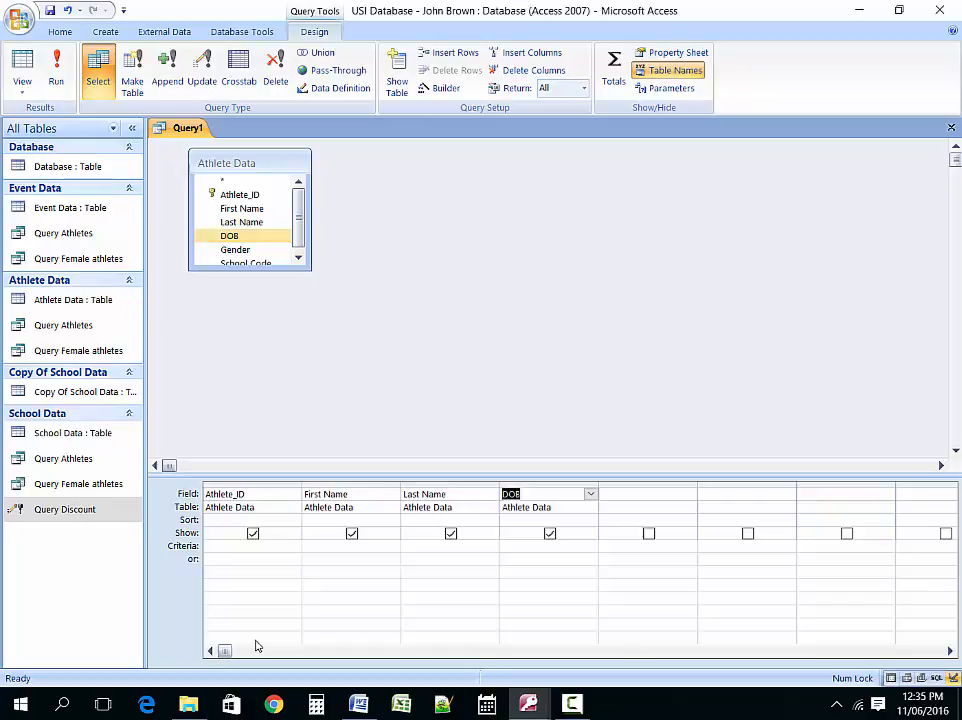
{"action": "key", "text": "Down"}
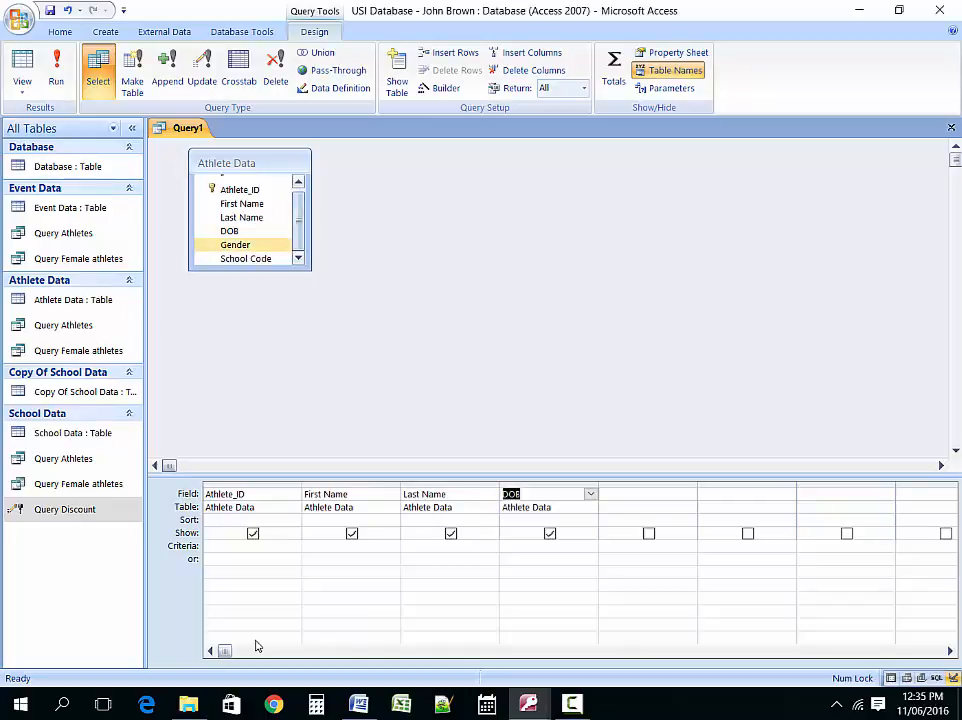
{"action": "key", "text": "Return"}
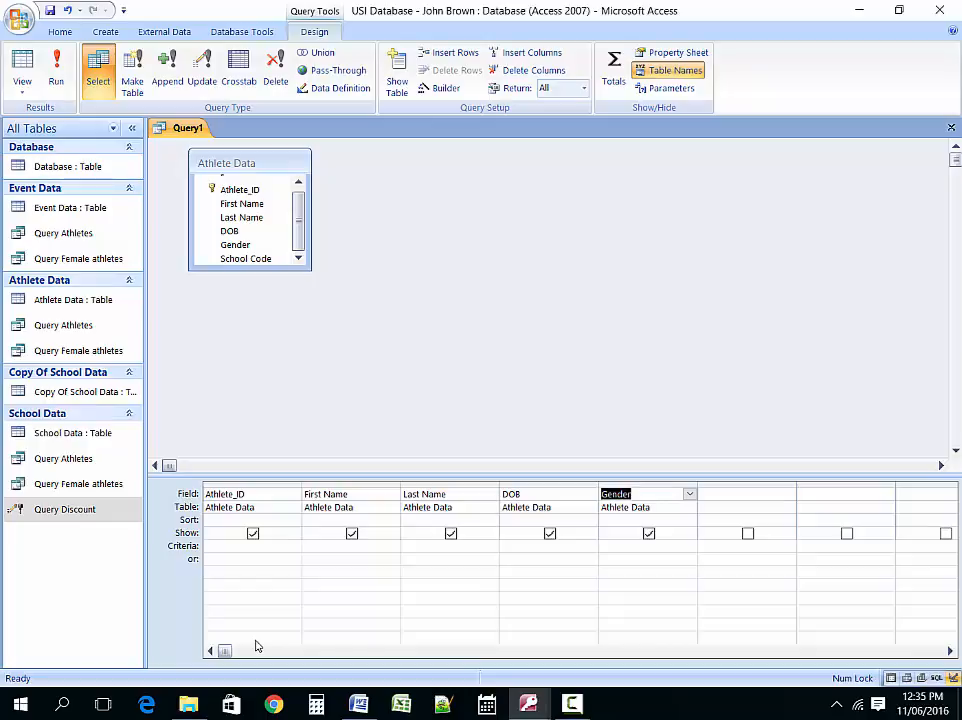
Step: Widen the empty grid column after Gender to make room for a long expression
{"action": "key", "text": "Tab"}
{"action": "left_click_drag", "start_coordinate": [797, 486], "coordinate": [893, 486]}
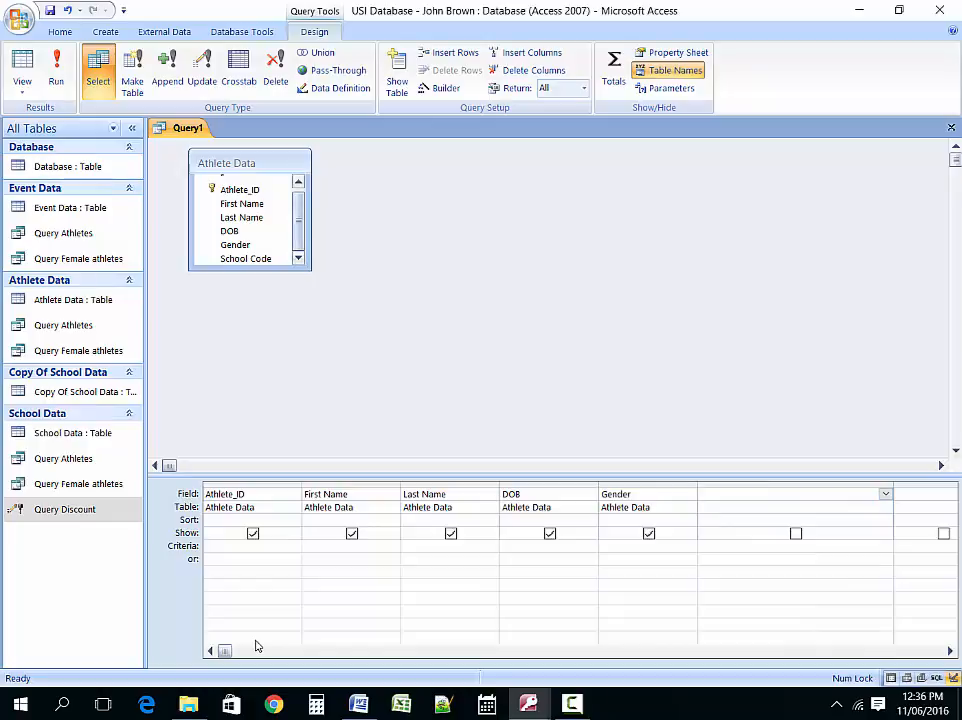
{"action": "left_click_drag", "start_coordinate": [298, 220], "coordinate": [298, 216]}
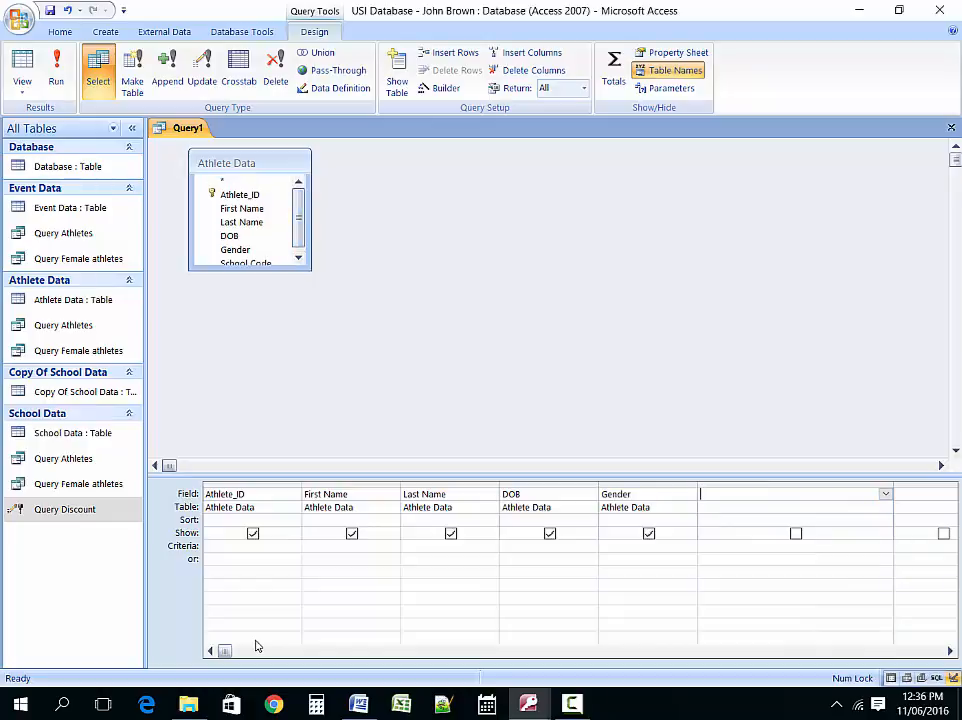
{"action": "left_click_drag", "start_coordinate": [893, 486], "coordinate": [930, 486]}
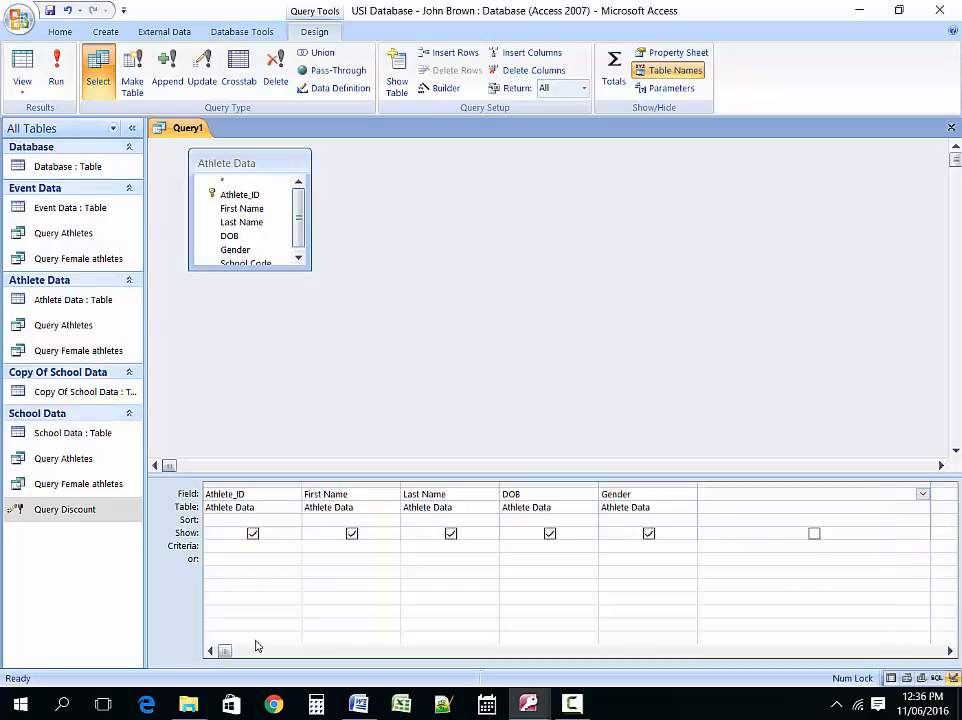
Step: Enter the calculated field Age: DateDiff('yyyy", [DOB], (Date())) in the empty column after Gender
{"action": "type", "text": "Age:"}
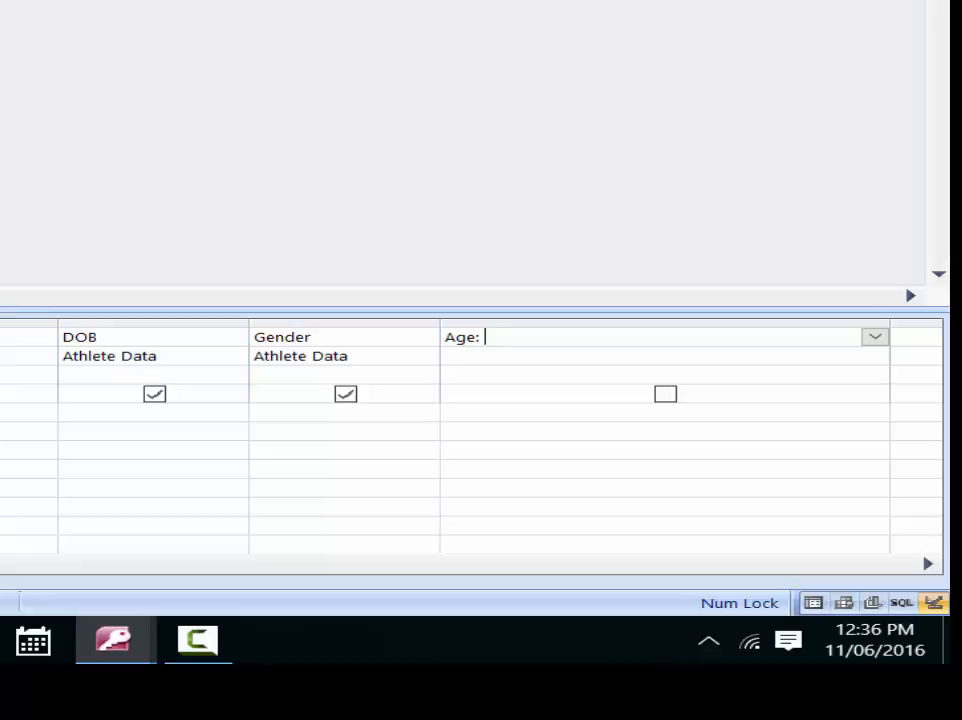
{"action": "type", "text": "DateDiff("}
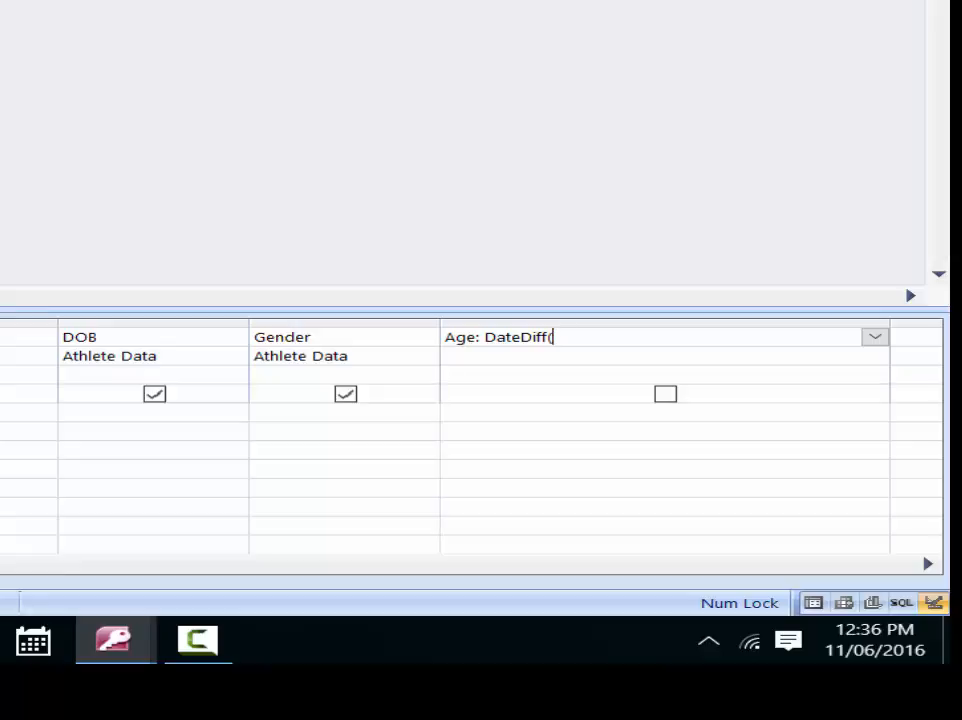
{"action": "type", "text": "'y"}
{"action": "type", "text": "yyy"}
{"action": "type", "text": "\""}
{"action": "type", "text": ", "}
{"action": "type", "text": "[D"}
{"action": "type", "text": "OB"}
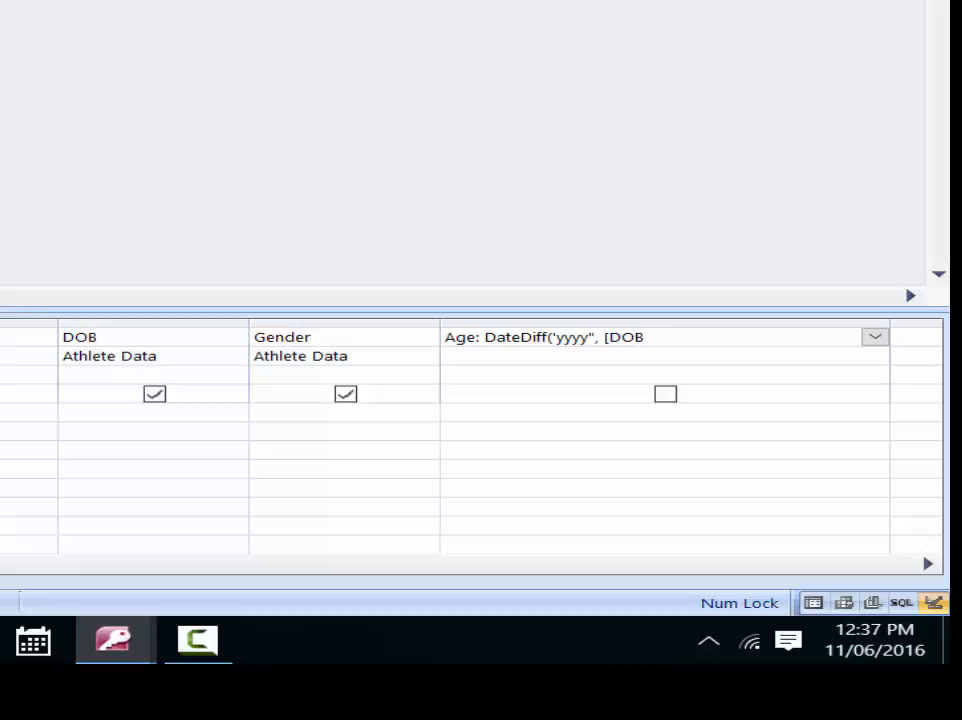
{"action": "type", "text": "]"}
{"action": "key", "text": "Return"}
{"action": "left_click", "coordinate": [397, 93]}
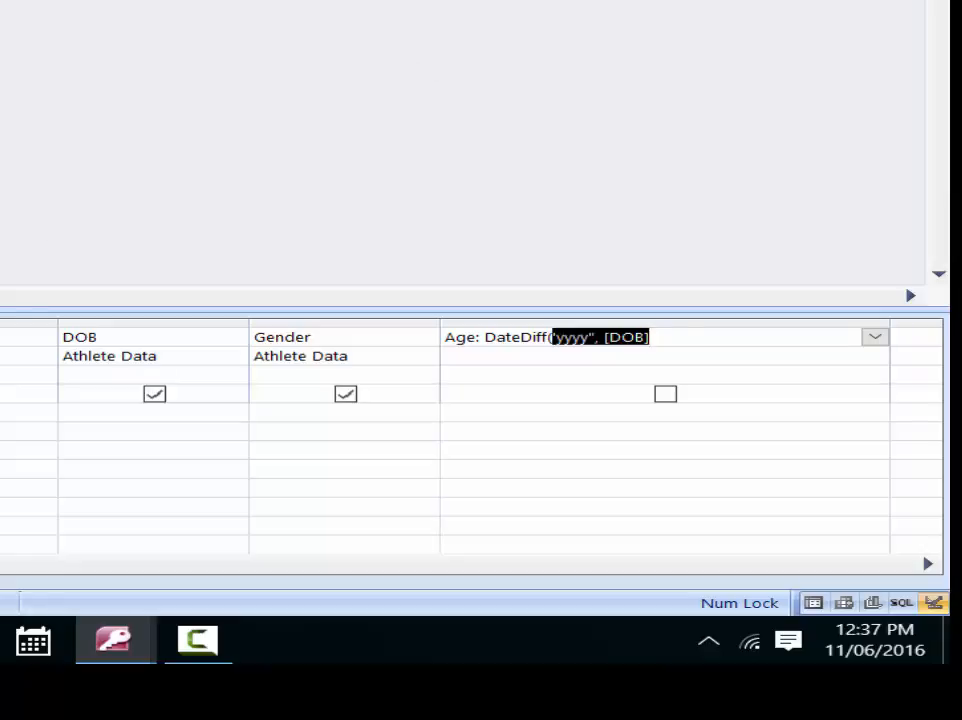
{"action": "left_click", "coordinate": [652, 337]}
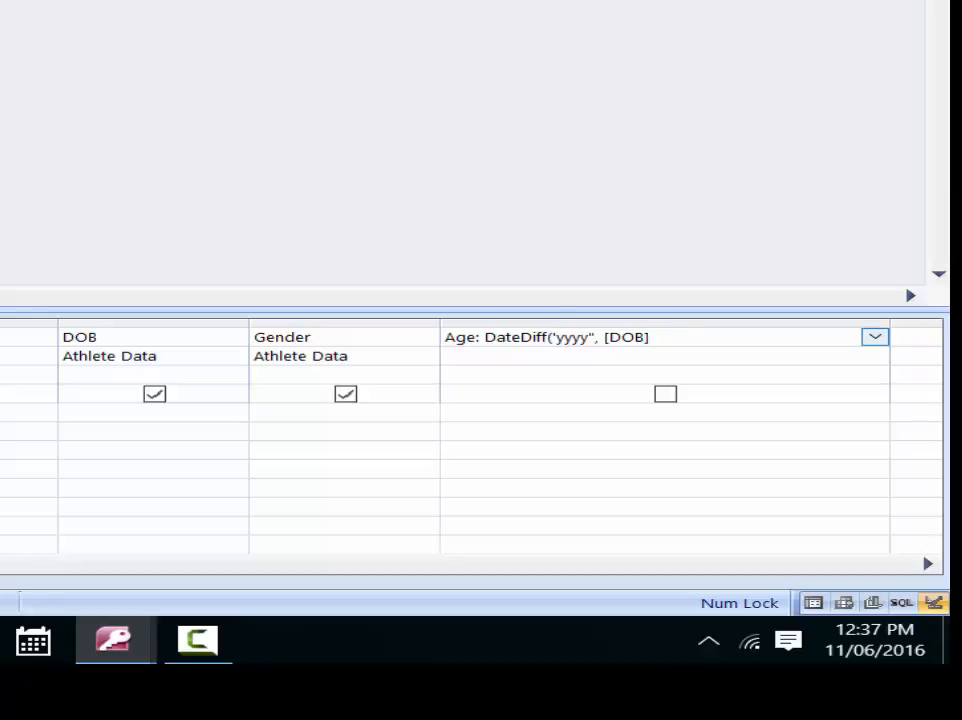
{"action": "type", "text": ", (Date"}
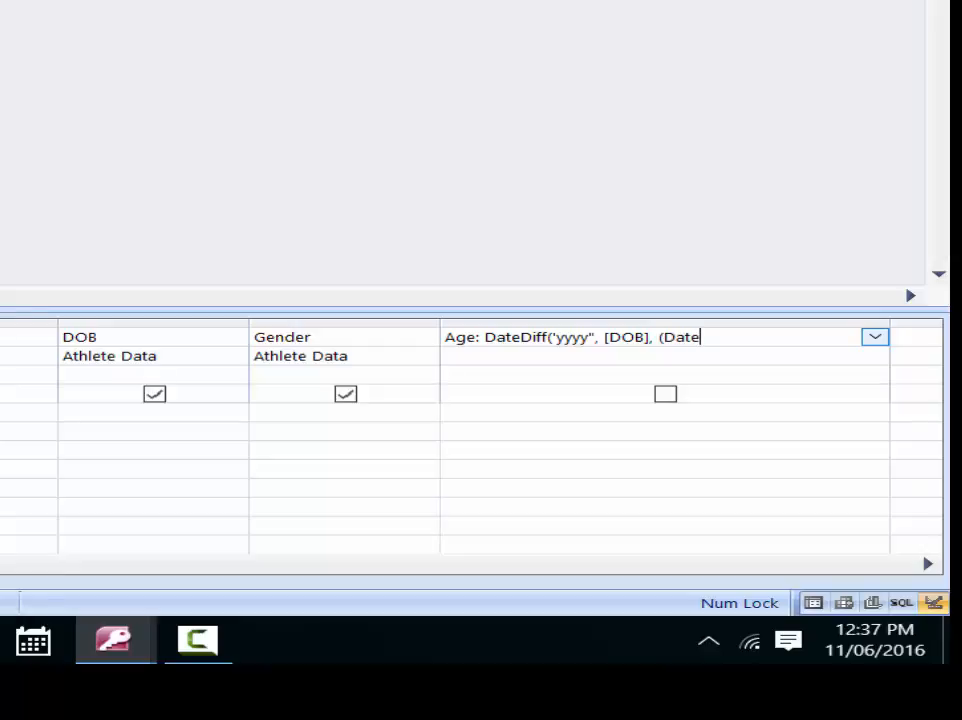
{"action": "type", "text": "()))"}
Step: Review the Age expression part by part: field name, DateDiff function, yyyy interval, DOB and Date() arguments, and matching parentheses
{"action": "left_click_drag", "start_coordinate": [481, 337], "coordinate": [446, 337]}
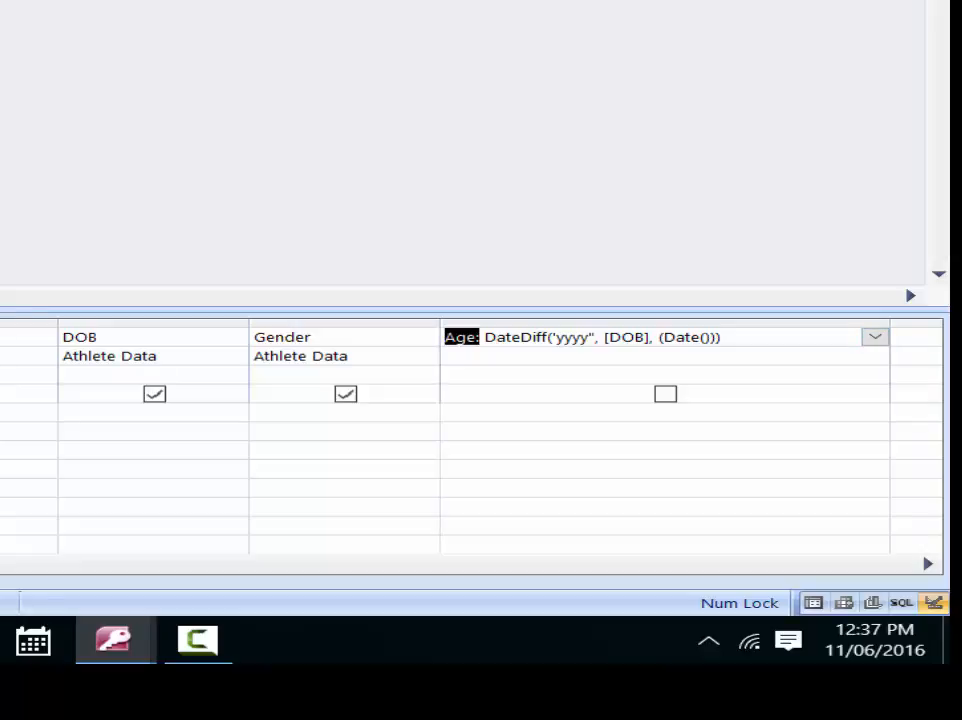
{"action": "left_click", "coordinate": [520, 337]}
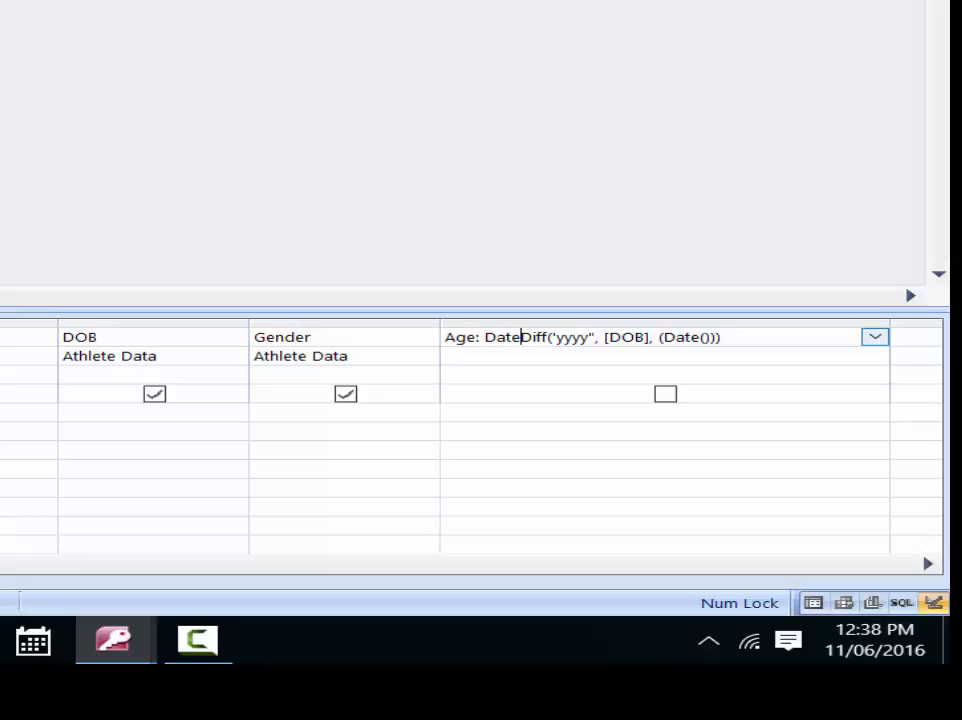
{"action": "left_click_drag", "start_coordinate": [485, 337], "coordinate": [544, 337]}
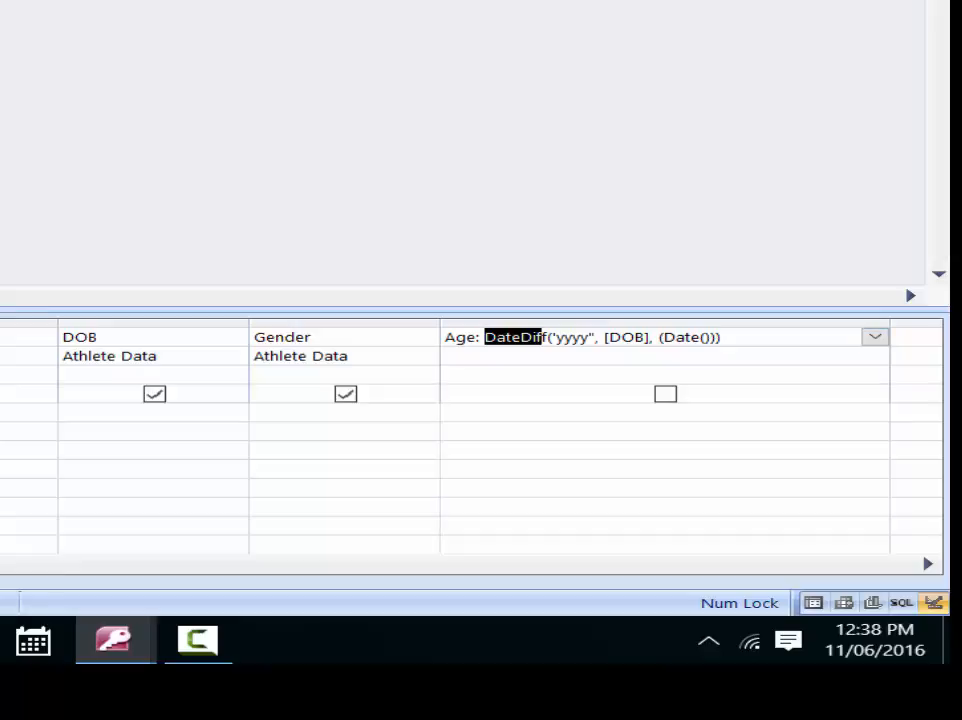
{"action": "left_click", "coordinate": [596, 337]}
{"action": "left_click_drag", "start_coordinate": [596, 337], "coordinate": [548, 337]}
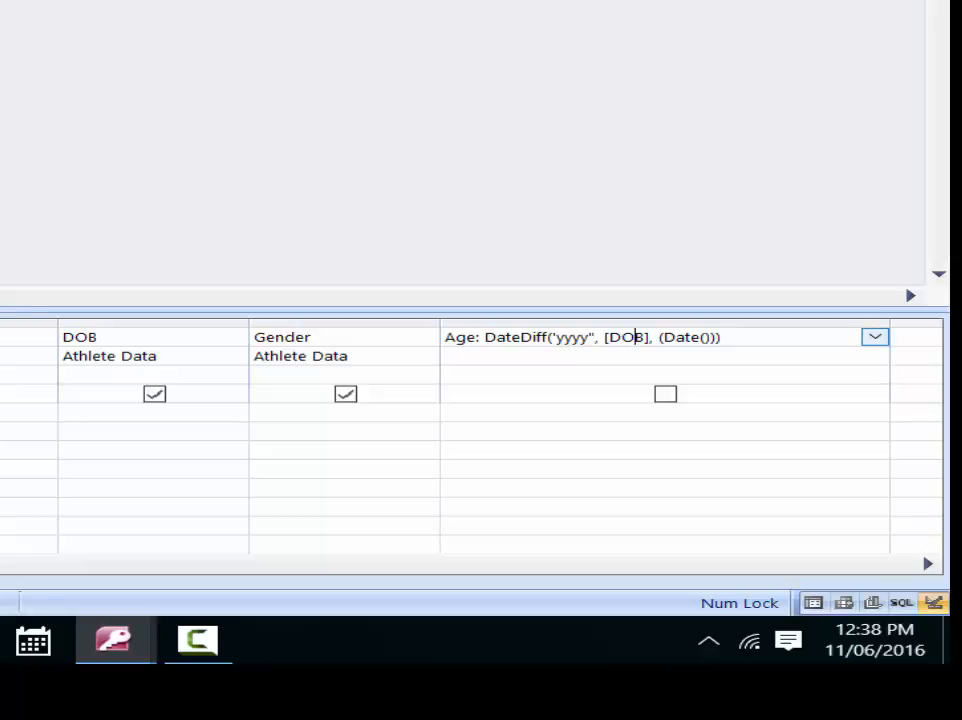
{"action": "left_click_drag", "start_coordinate": [709, 337], "coordinate": [663, 337]}
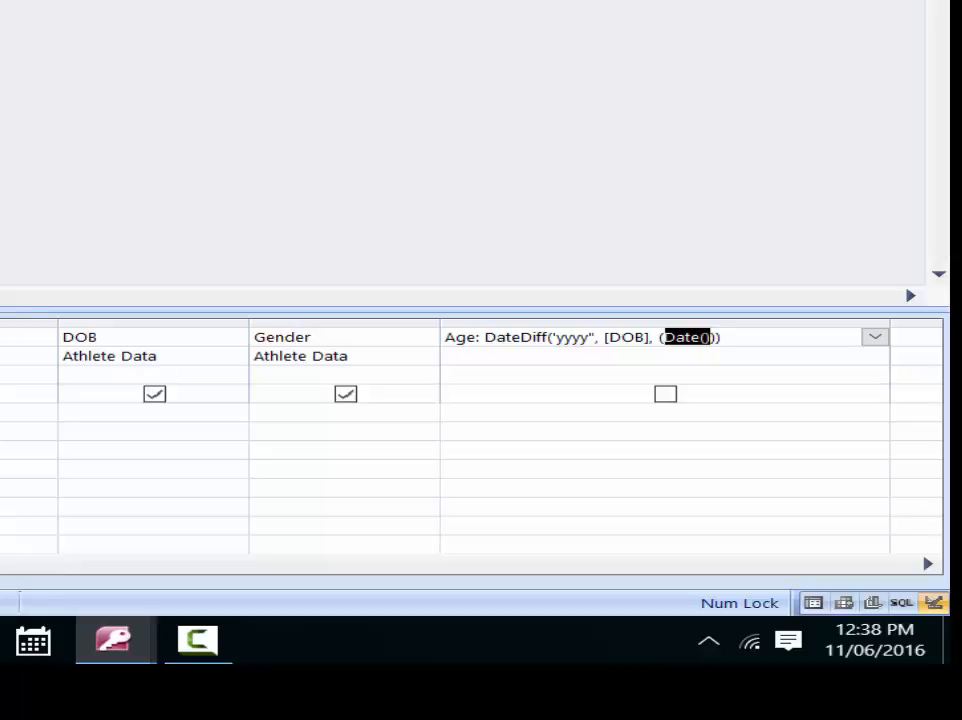
{"action": "left_click", "coordinate": [724, 337]}
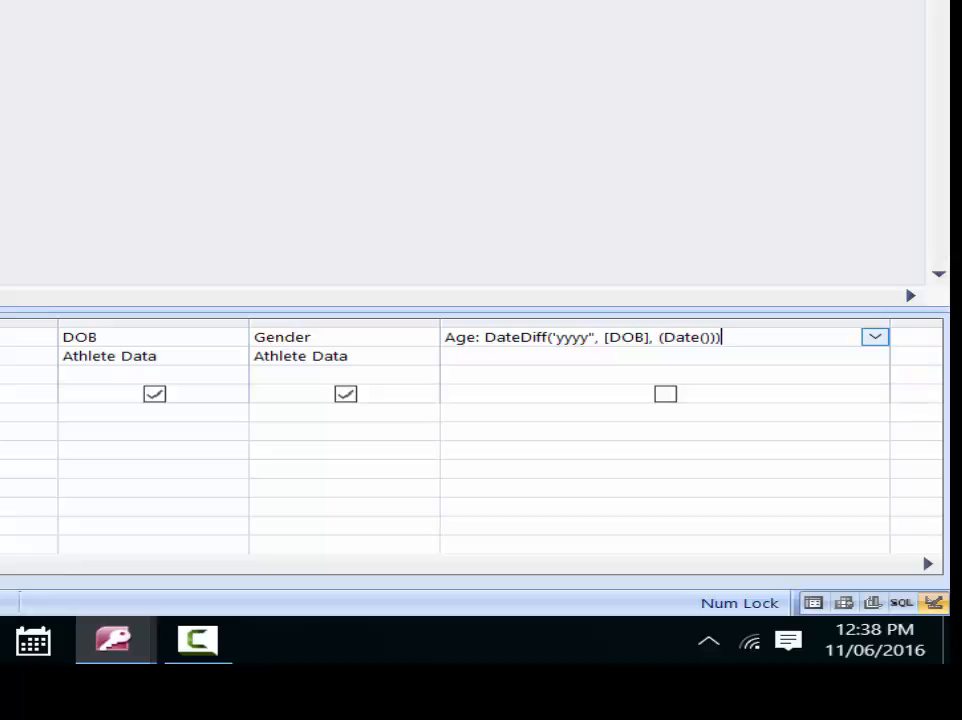
{"action": "left_click_drag", "start_coordinate": [711, 337], "coordinate": [724, 337]}
{"action": "left_click", "coordinate": [724, 337]}
{"action": "left_click", "coordinate": [660, 337]}
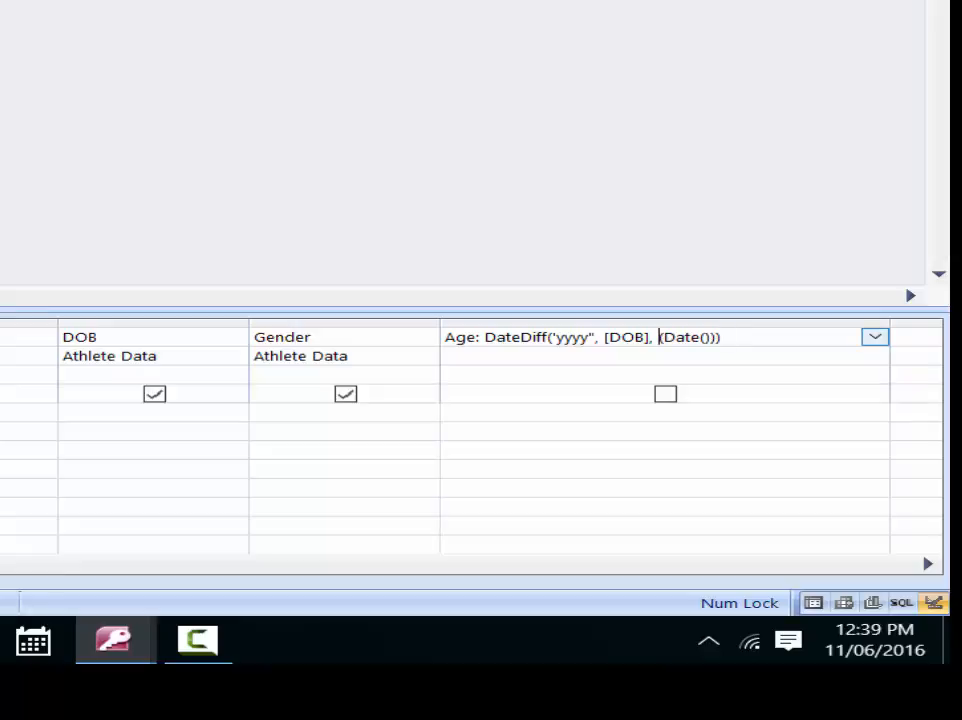
{"action": "left_click", "coordinate": [553, 337]}
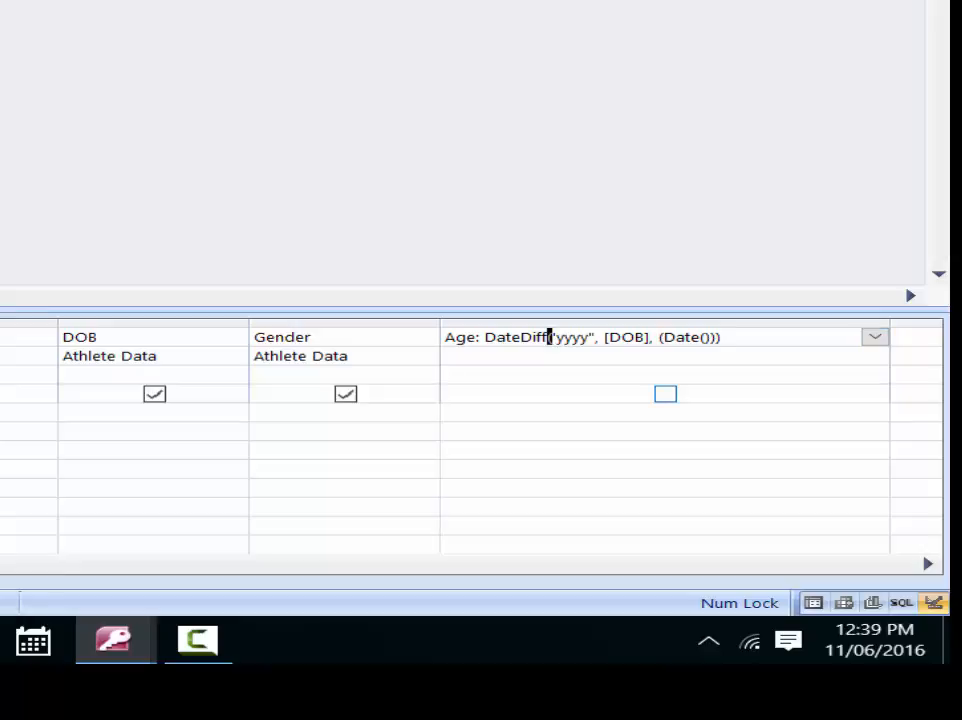
{"action": "left_click", "coordinate": [659, 337]}
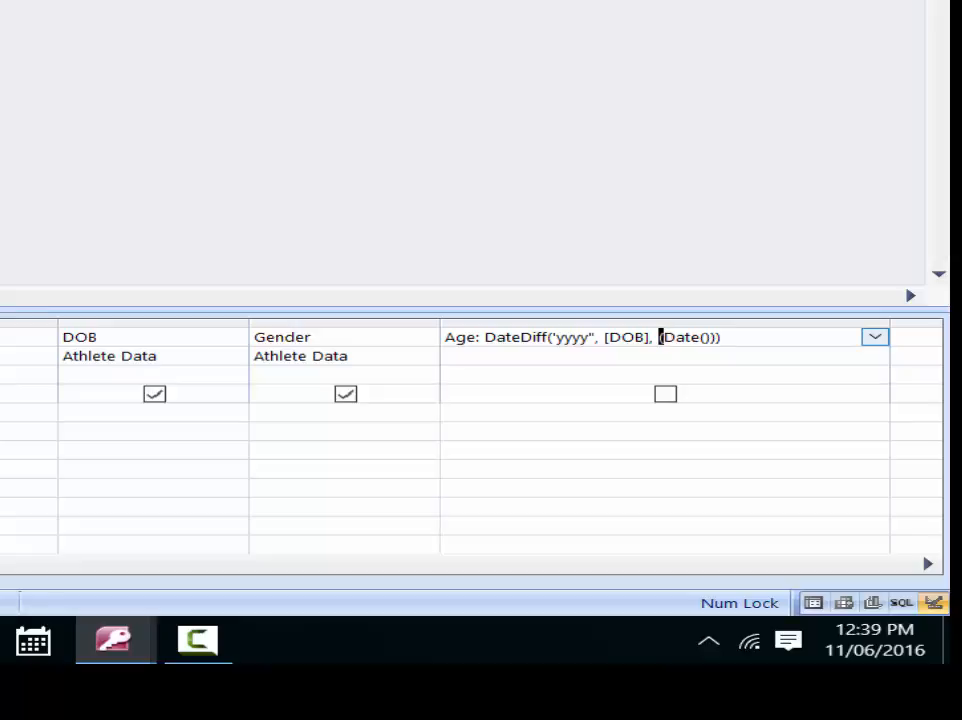
{"action": "left_click_drag", "start_coordinate": [721, 337], "coordinate": [706, 337]}
Step: Try to accept the Age expression and include its column in the query results
{"action": "key", "text": "Return"}
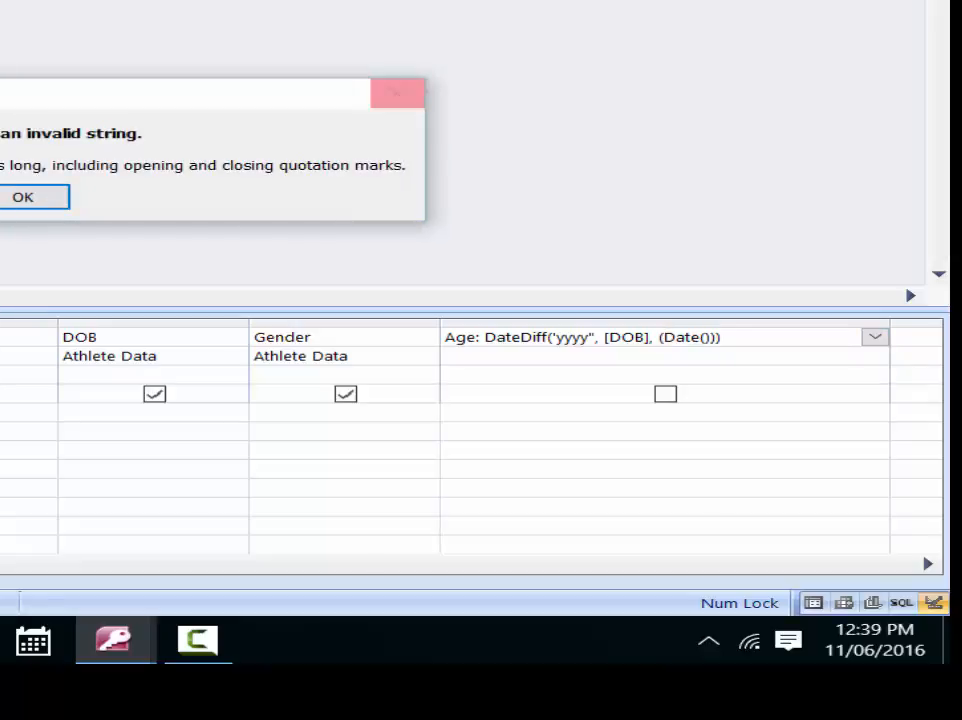
{"action": "left_click", "coordinate": [397, 93]}
{"action": "left_click", "coordinate": [726, 337]}
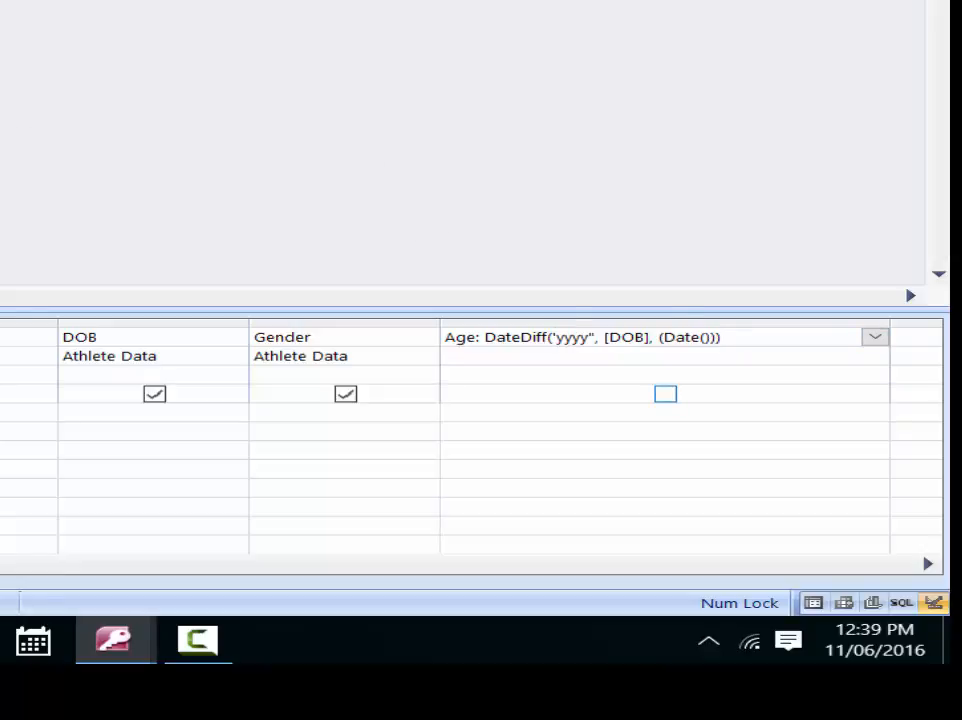
{"action": "left_click", "coordinate": [665, 394]}
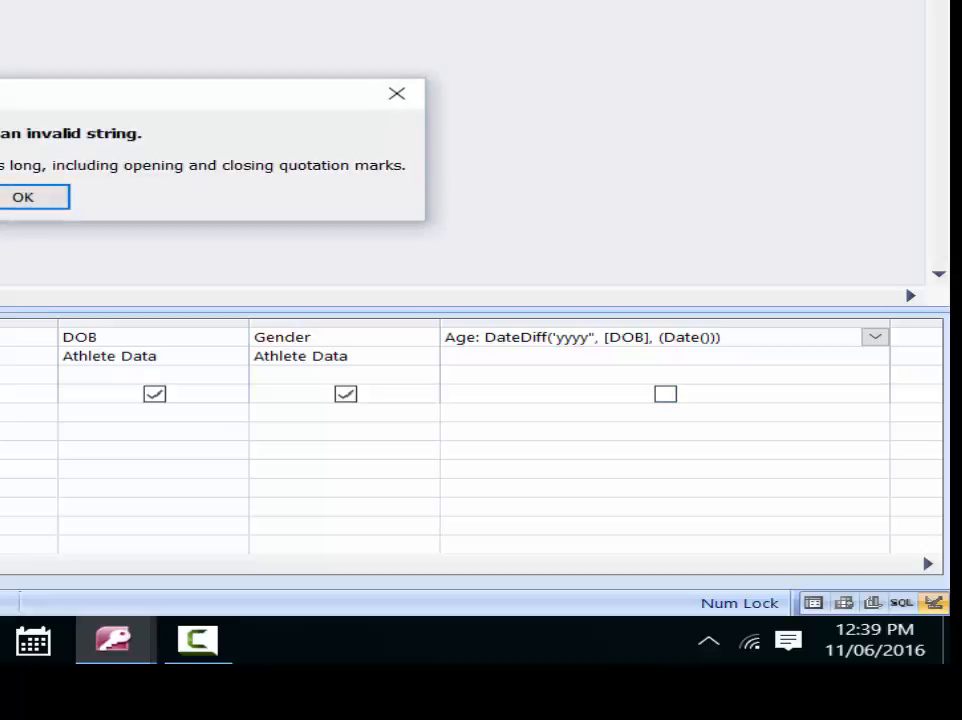
{"action": "left_click", "coordinate": [396, 93]}
Step: Insert a comma after DateDiff in the Age expression, remove the inner spaces and put double quotation marks on both sides of yyyy
{"action": "key", "text": "End"}
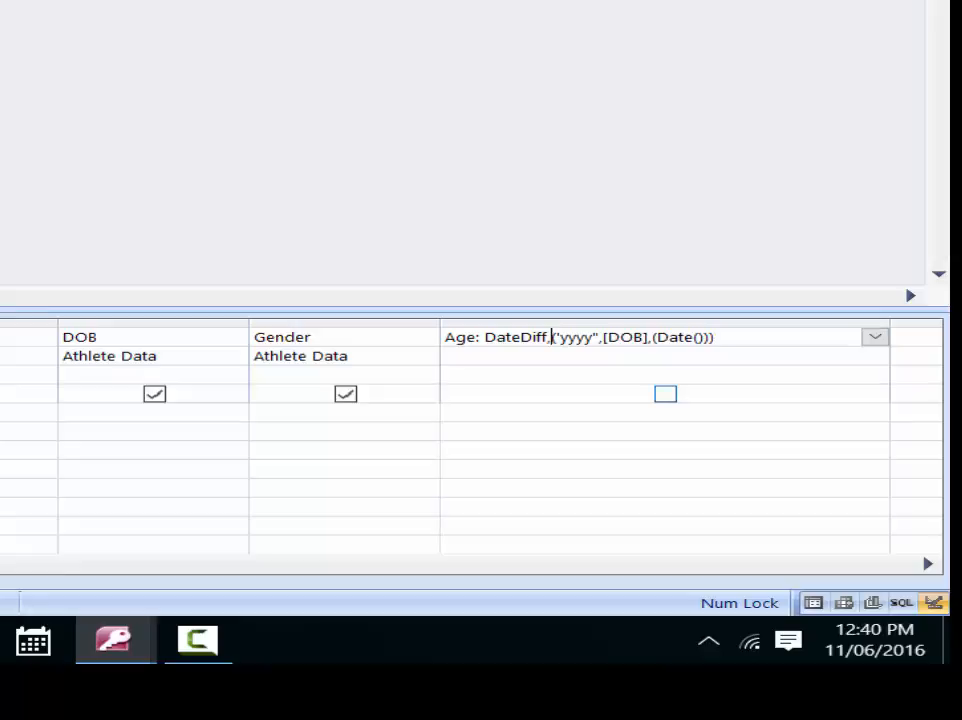
{"action": "key", "text": "Right"}
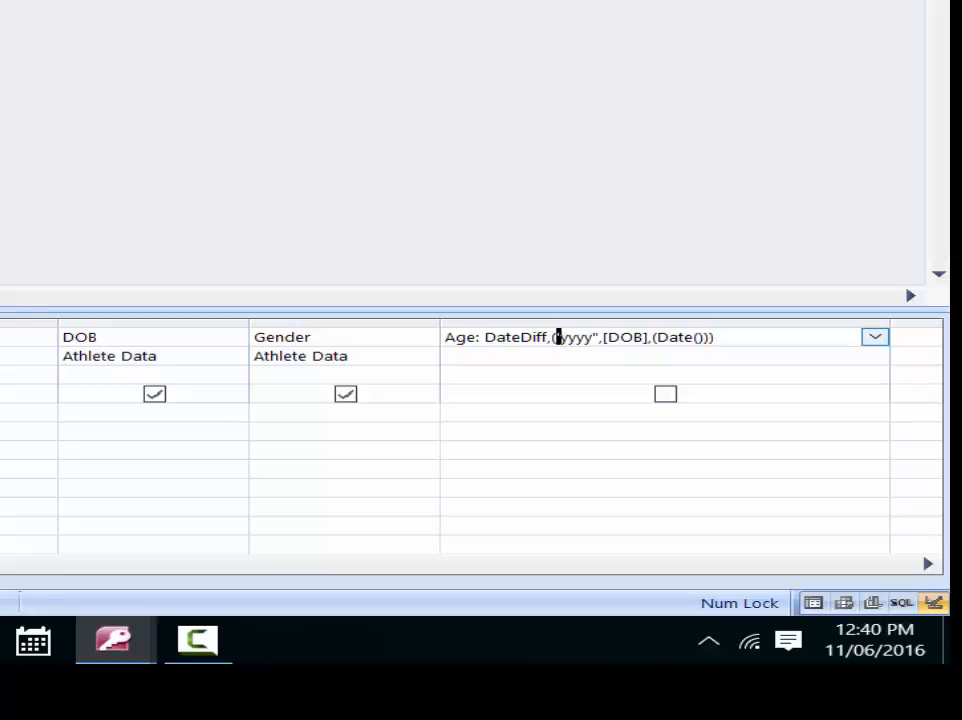
{"action": "type", "text": "\""}
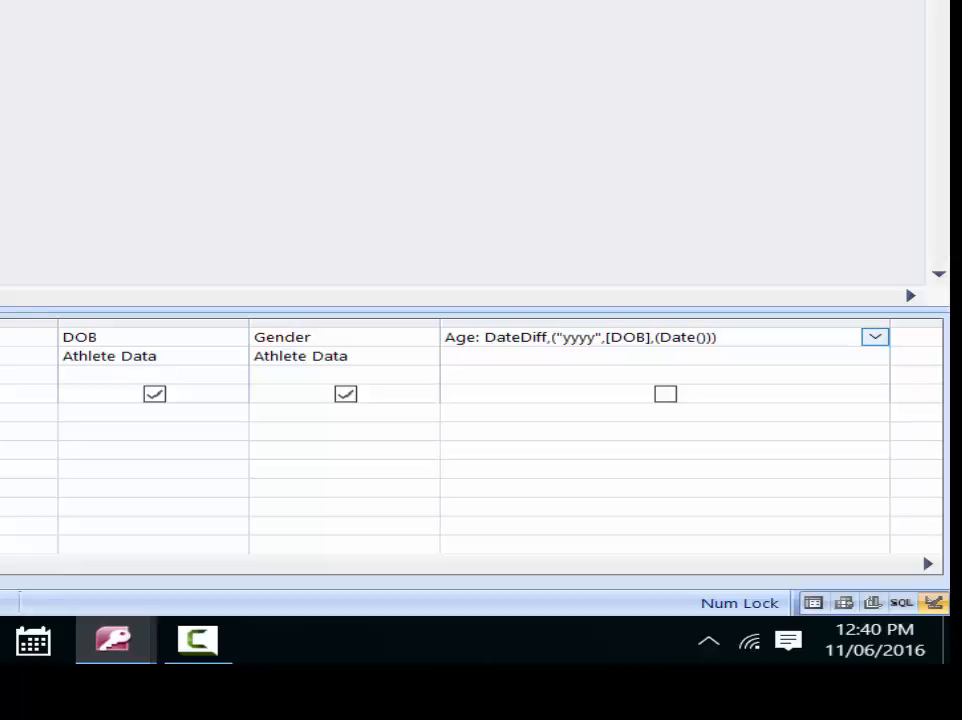
{"action": "key", "text": "Right"}
{"action": "key", "text": "Right"}
{"action": "key", "text": "Right"}
{"action": "key", "text": "Right"}
{"action": "key", "text": "Right"}
{"action": "key", "text": "BackSpace"}
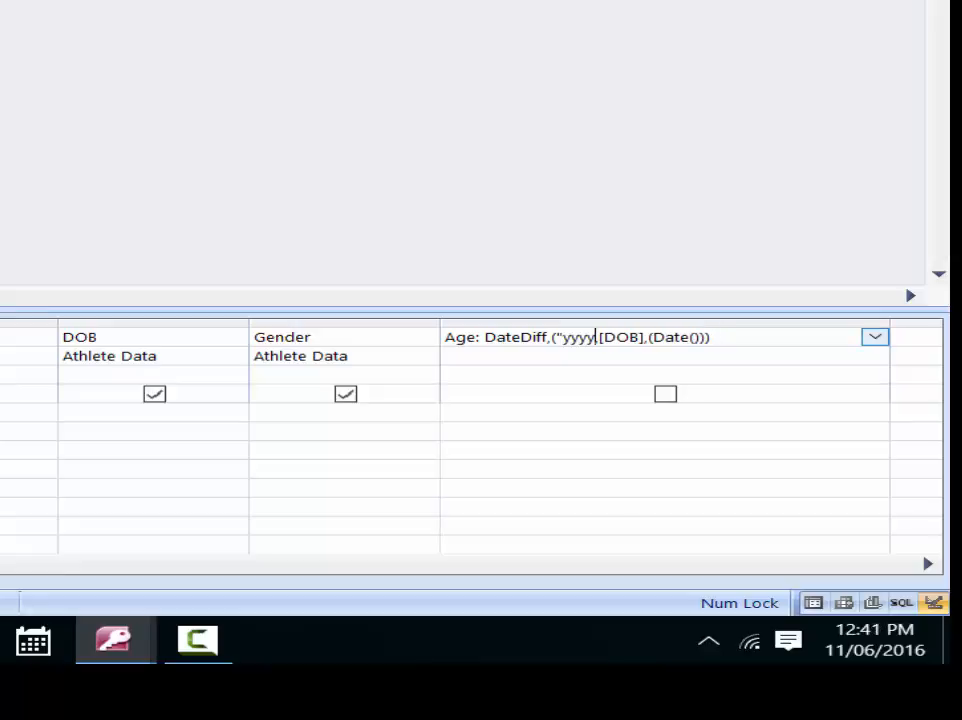
{"action": "type", "text": "\""}
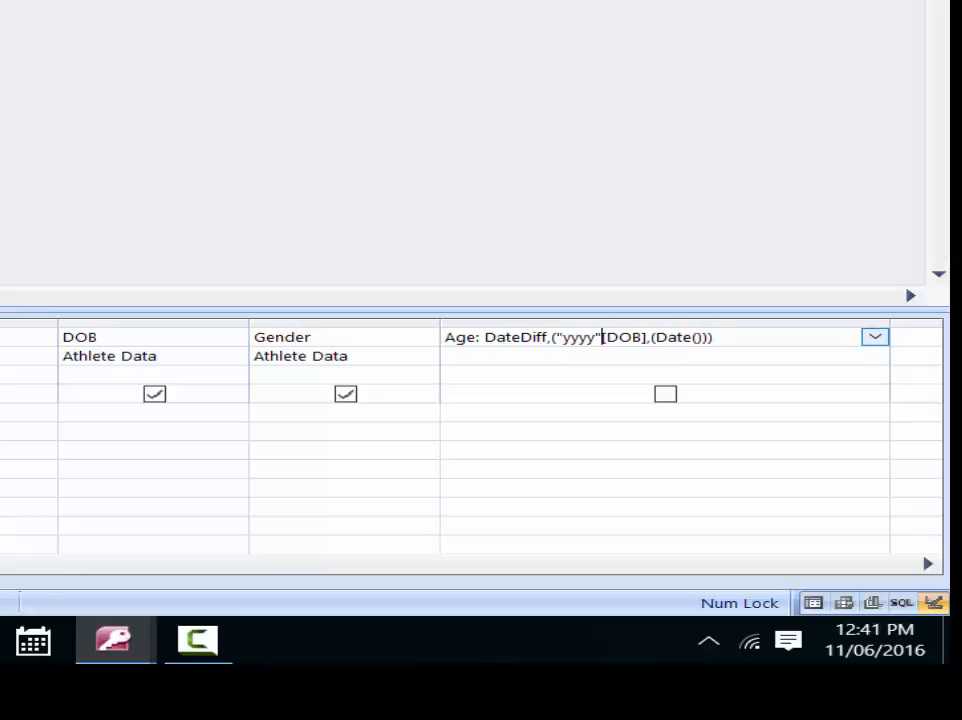
Step: Correct the remaining commas so the field reads Age: DateDiff("yyyy",[DOB],(Date())) and include its column in the query results
{"action": "type", "text": ","}
{"action": "key", "text": "Right"}
{"action": "key", "text": "Right"}
{"action": "key", "text": "Right"}
{"action": "key", "text": "Right"}
{"action": "key", "text": "Right"}
{"action": "key", "text": "Right"}
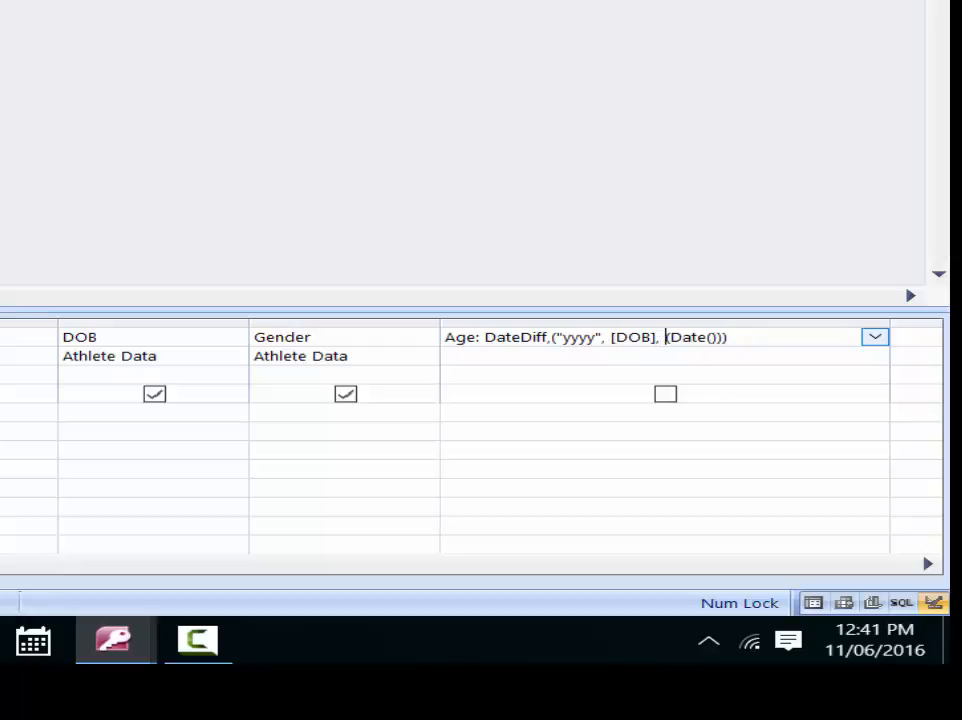
{"action": "key", "text": "BackSpace"}
{"action": "key", "text": "BackSpace"}
{"action": "type", "text": ","}
{"action": "left_click", "coordinate": [666, 394]}
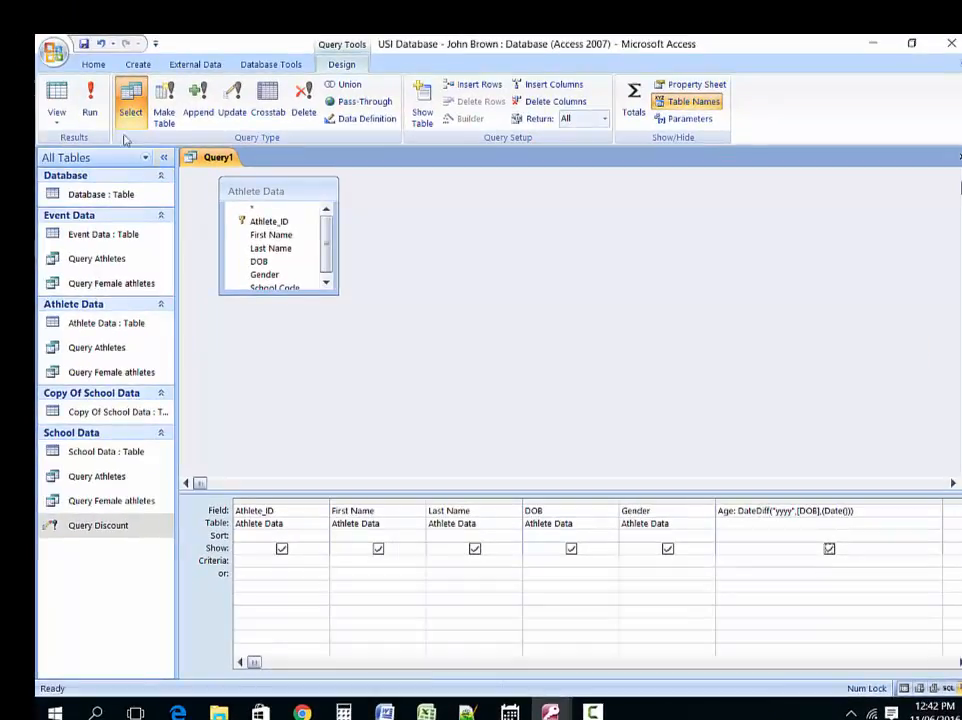
Step: Run the query and review the calculated Age column for all athlete records
{"action": "left_click", "coordinate": [89, 100]}
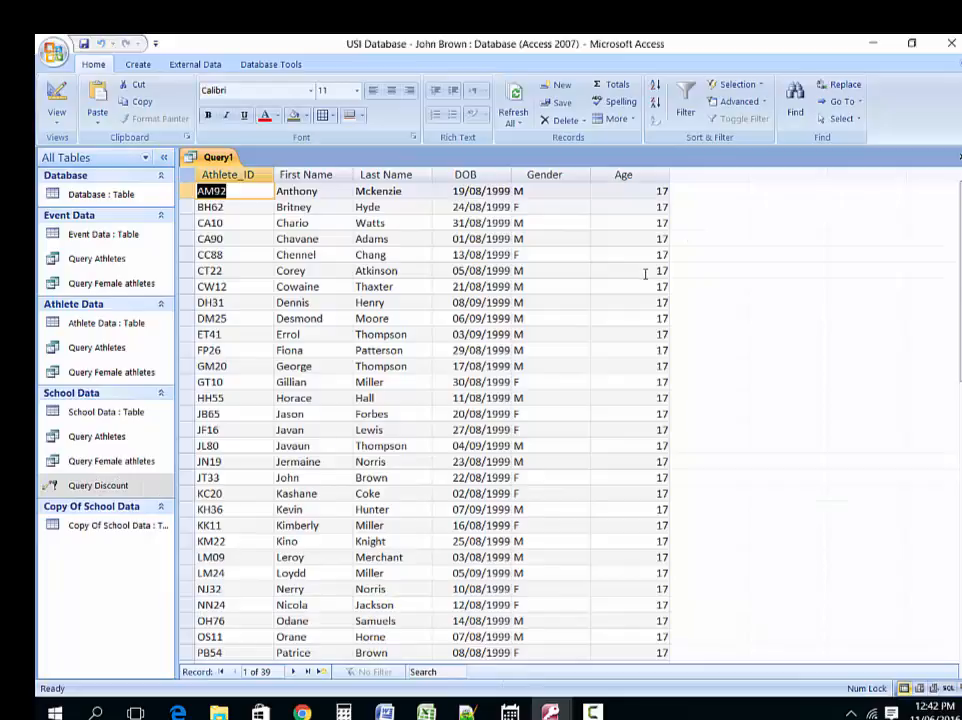
{"action": "scroll", "coordinate": [645, 272], "scroll_direction": "down", "scroll_amount": 4}
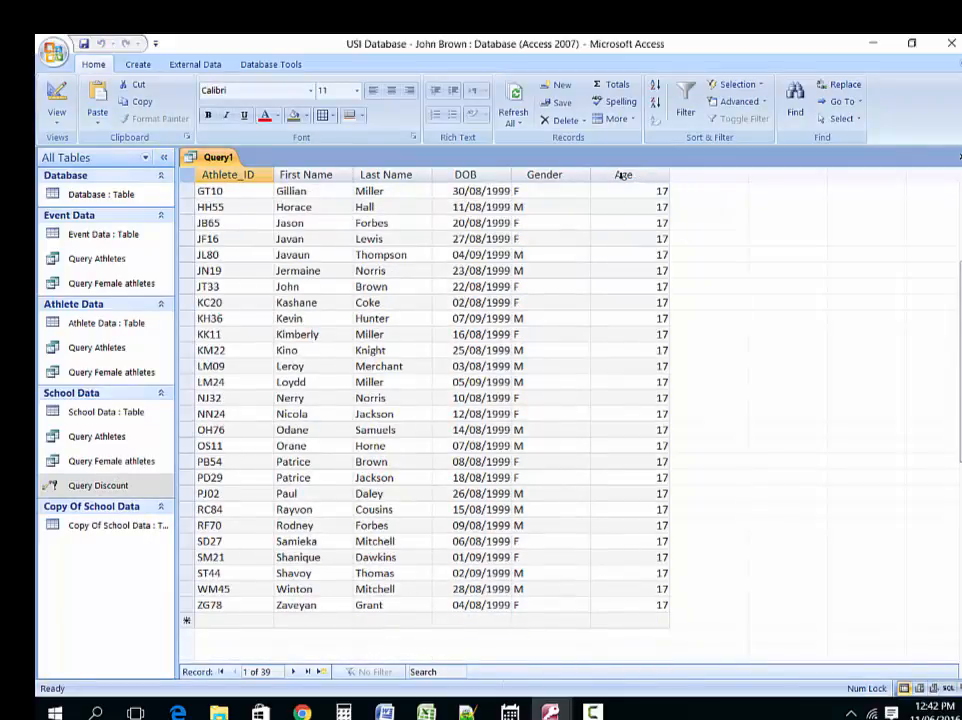
{"action": "left_click", "coordinate": [640, 174]}
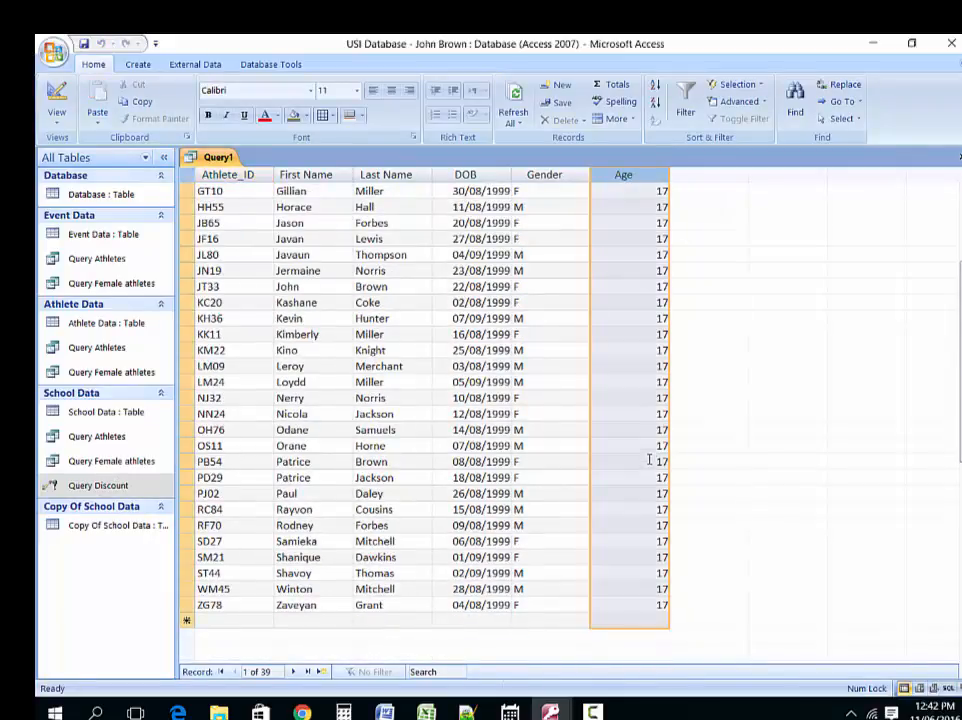
{"action": "scroll", "coordinate": [655, 461], "scroll_direction": "down", "scroll_amount": 3}
{"action": "scroll", "coordinate": [650, 455], "scroll_direction": "up", "scroll_amount": 3}
{"action": "scroll", "coordinate": [649, 455], "scroll_direction": "up", "scroll_amount": 4}
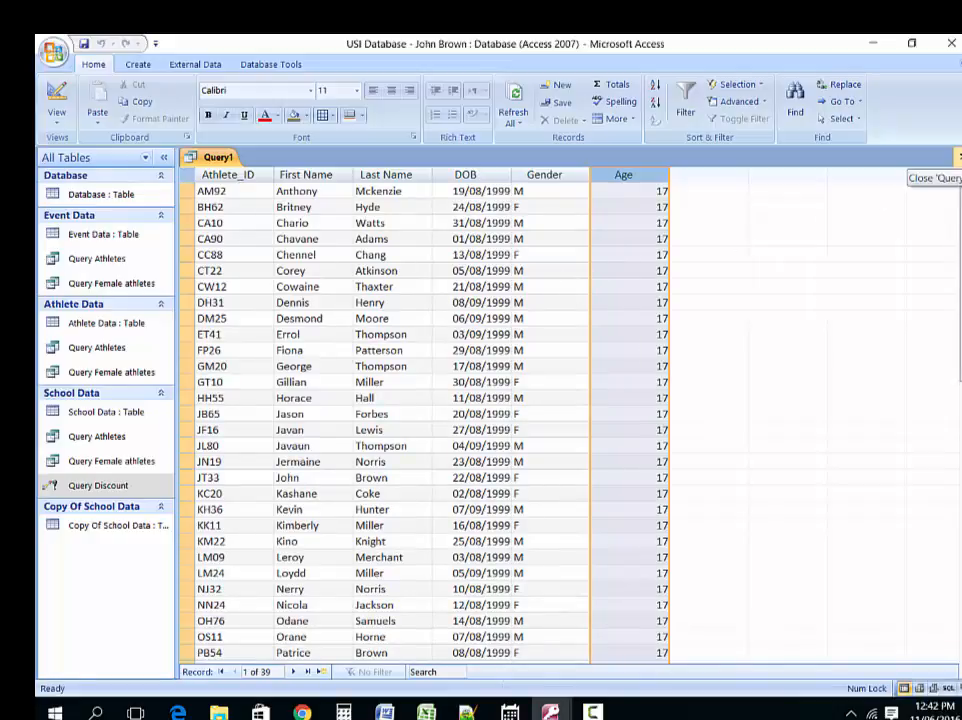
Step: Close the age query and save it under the name Query Age
{"action": "left_click", "coordinate": [958, 157]}
{"action": "left_click", "coordinate": [452, 413]}
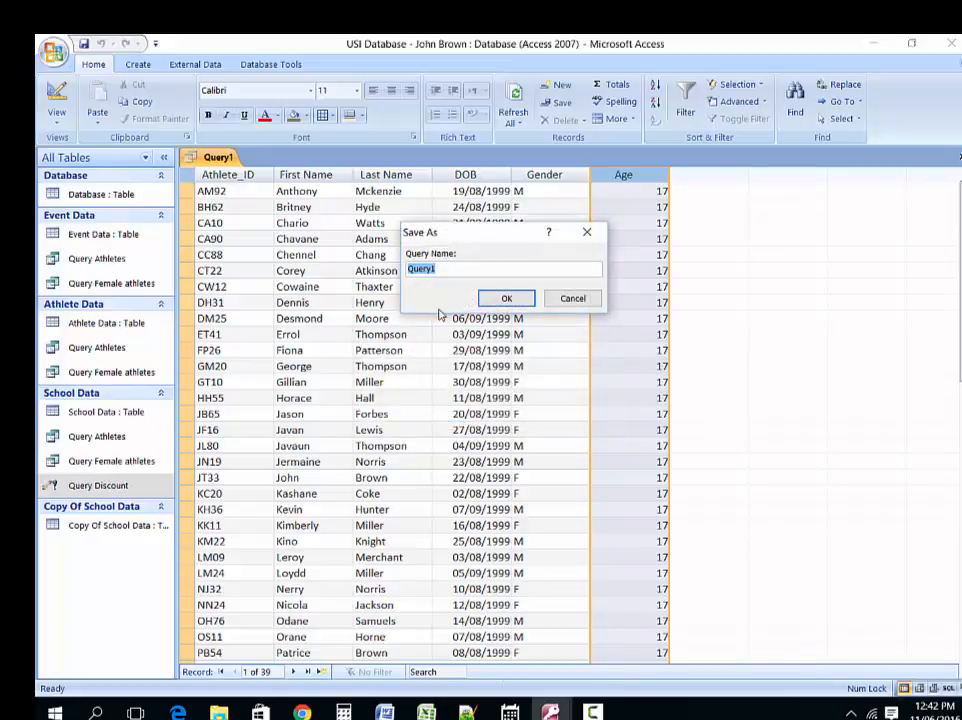
{"action": "left_click", "coordinate": [459, 268]}
{"action": "type", "text": "Age"}
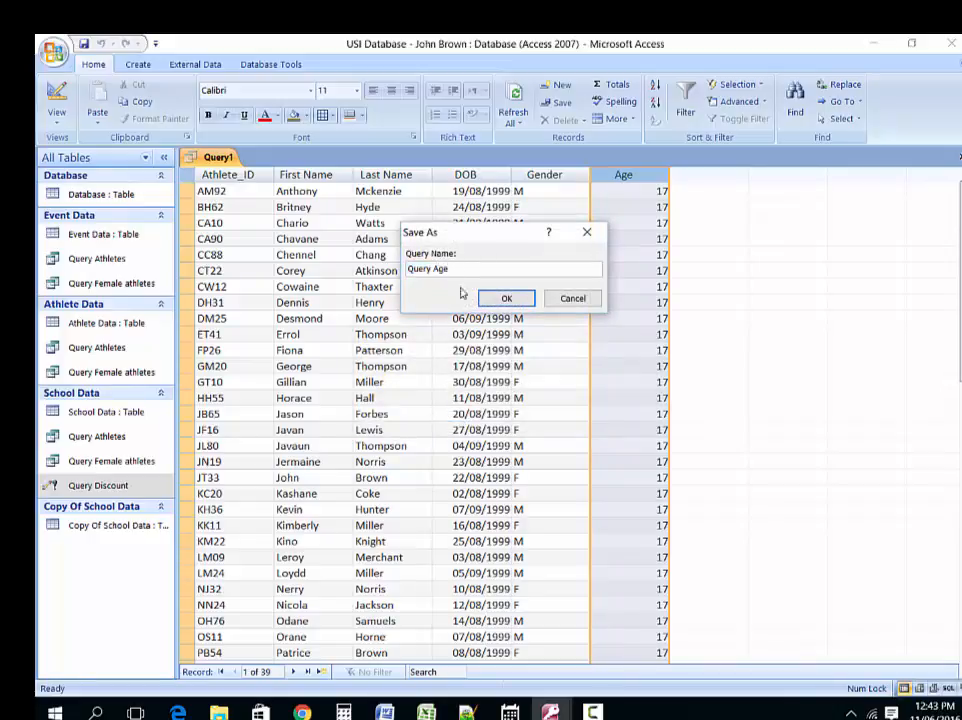
{"action": "left_click", "coordinate": [505, 299]}
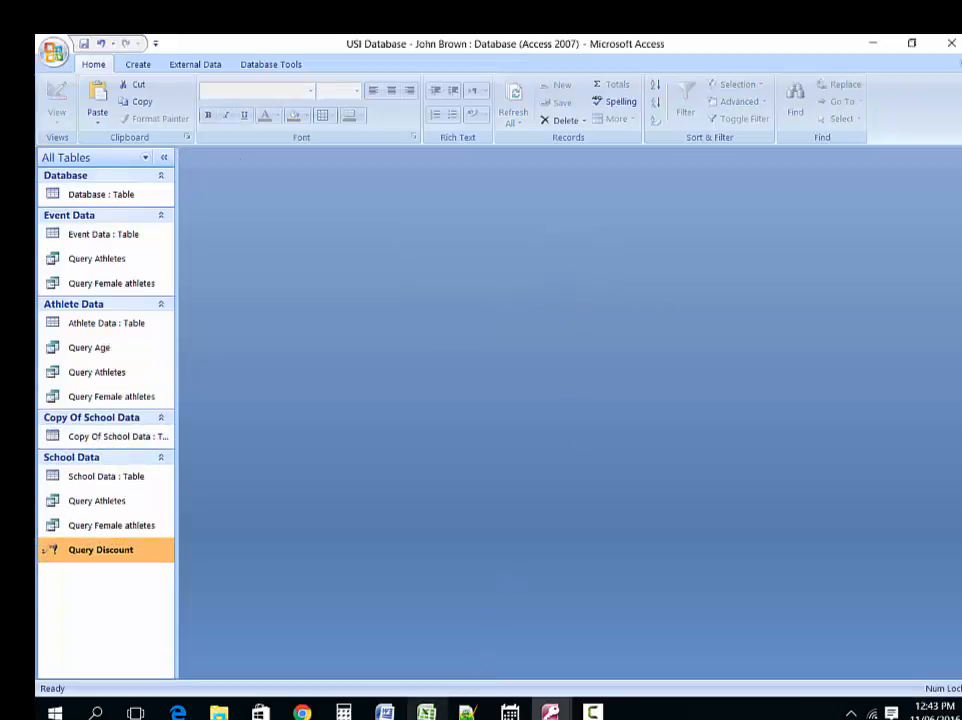
Step: Switch to the Problem Statement in Word, highlight Task B item v about listing the winners, and return to the USI Database in Access
{"action": "left_click", "coordinate": [384, 712]}
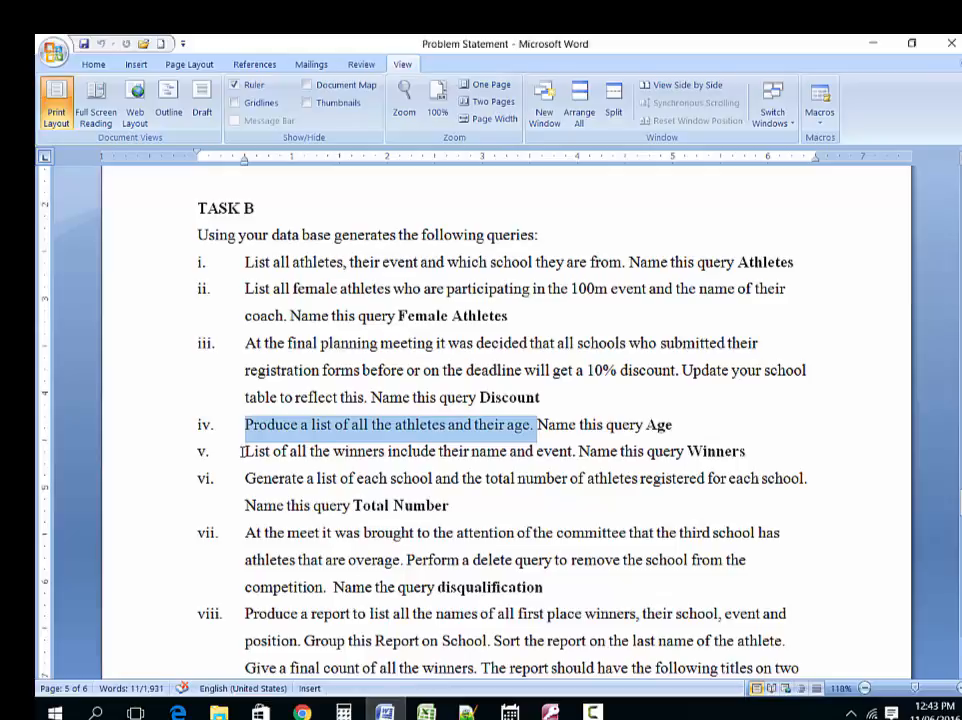
{"action": "left_click_drag", "start_coordinate": [241, 452], "coordinate": [570, 451]}
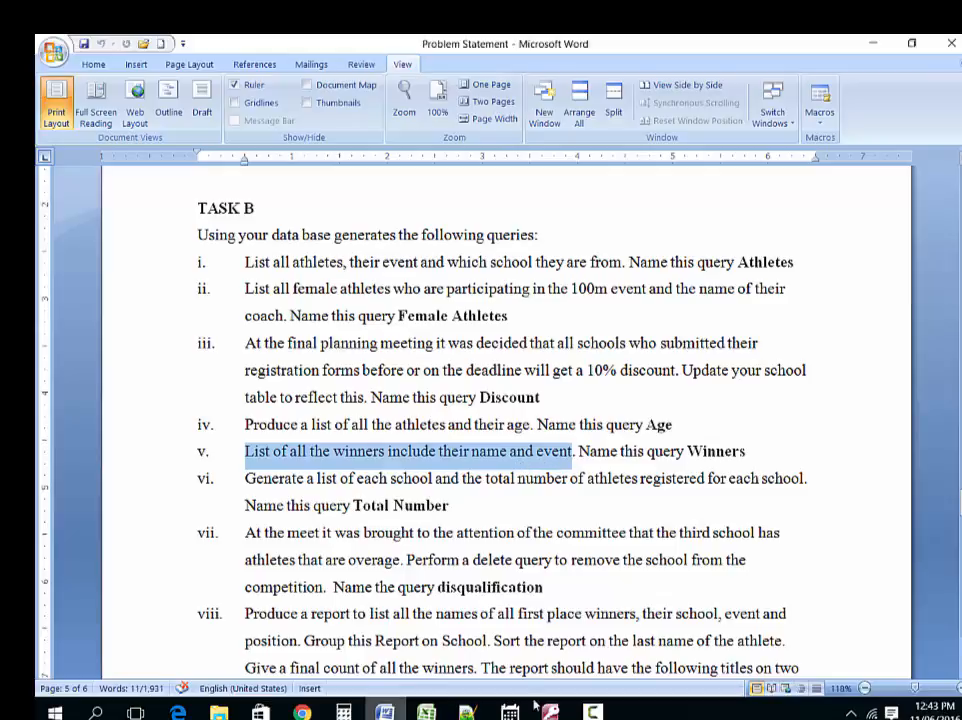
{"action": "left_click", "coordinate": [553, 712]}
{"action": "left_click", "coordinate": [636, 641]}
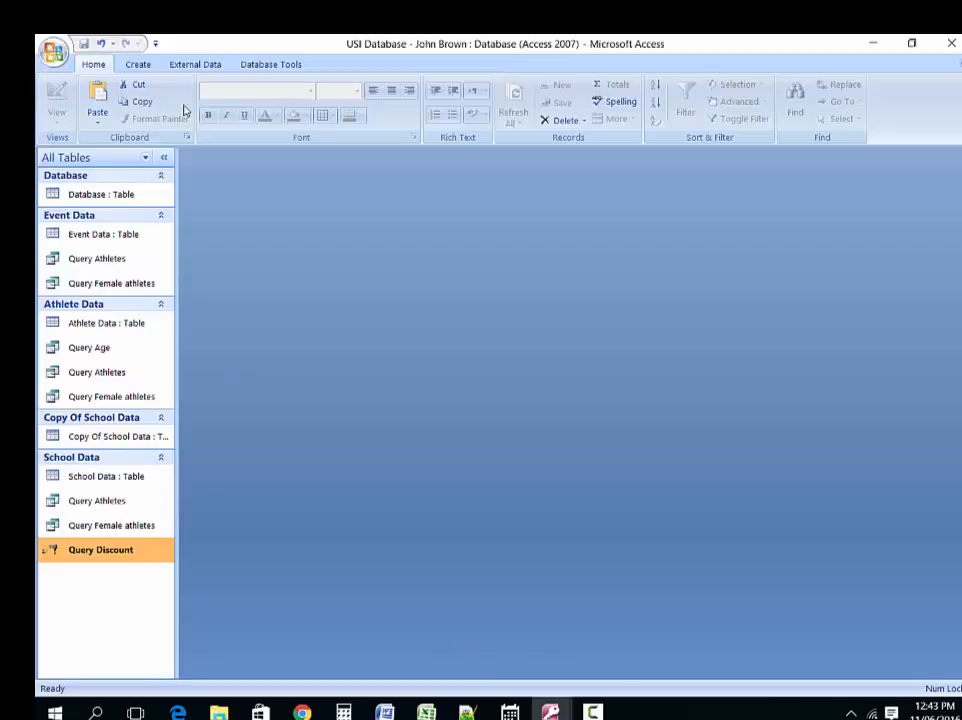
Step: Create a new query in design view with the Athlete Data, Event Data and School Data tables
{"action": "left_click", "coordinate": [137, 65]}
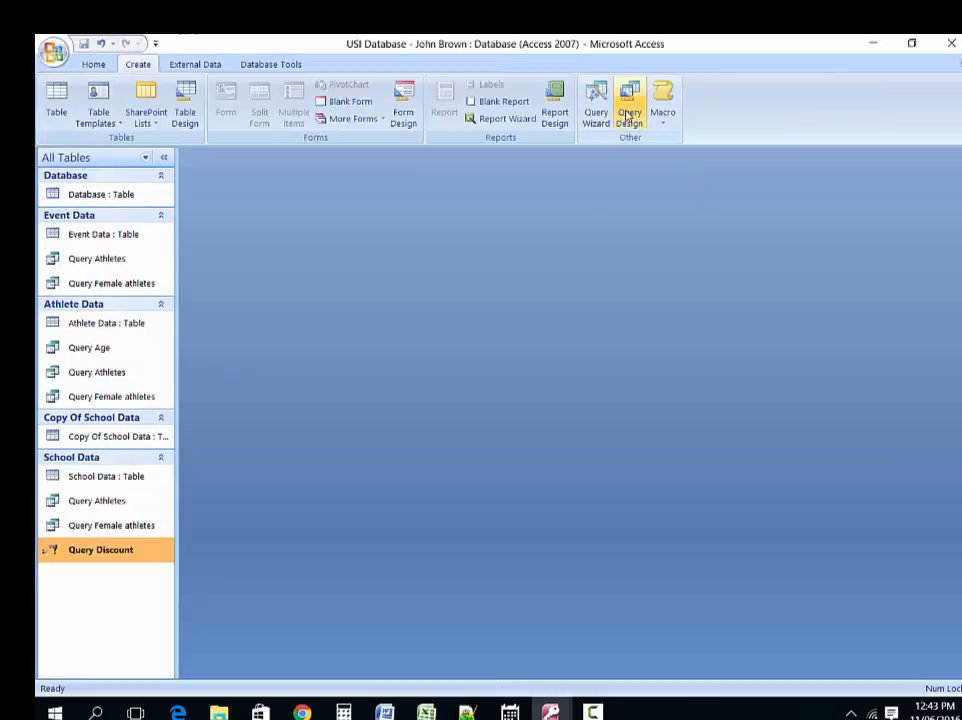
{"action": "left_click", "coordinate": [629, 115]}
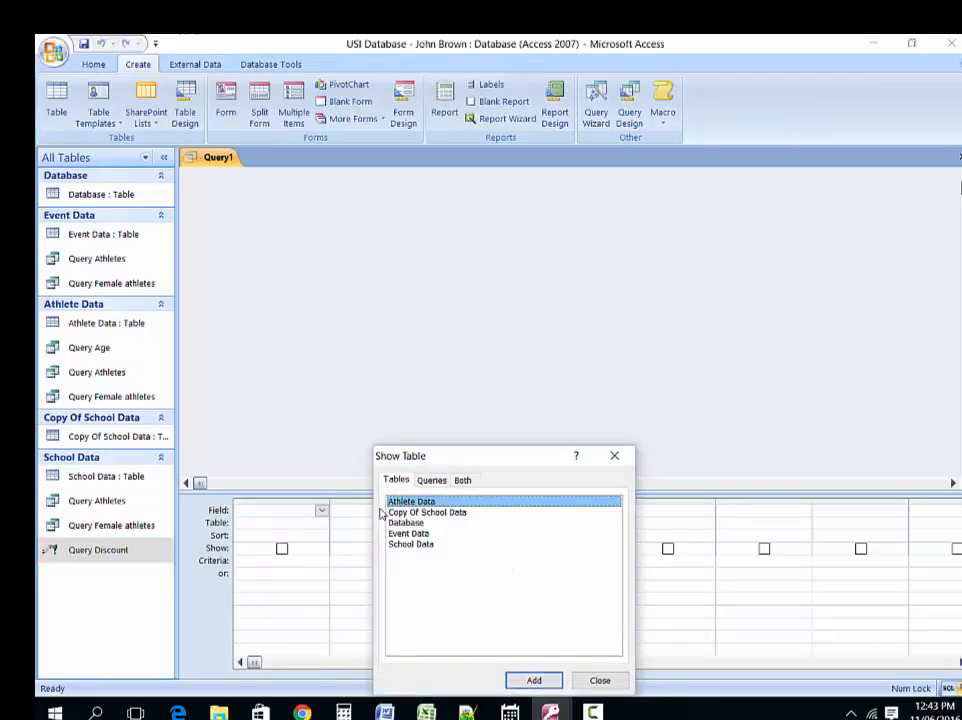
{"action": "left_click", "coordinate": [550, 684]}
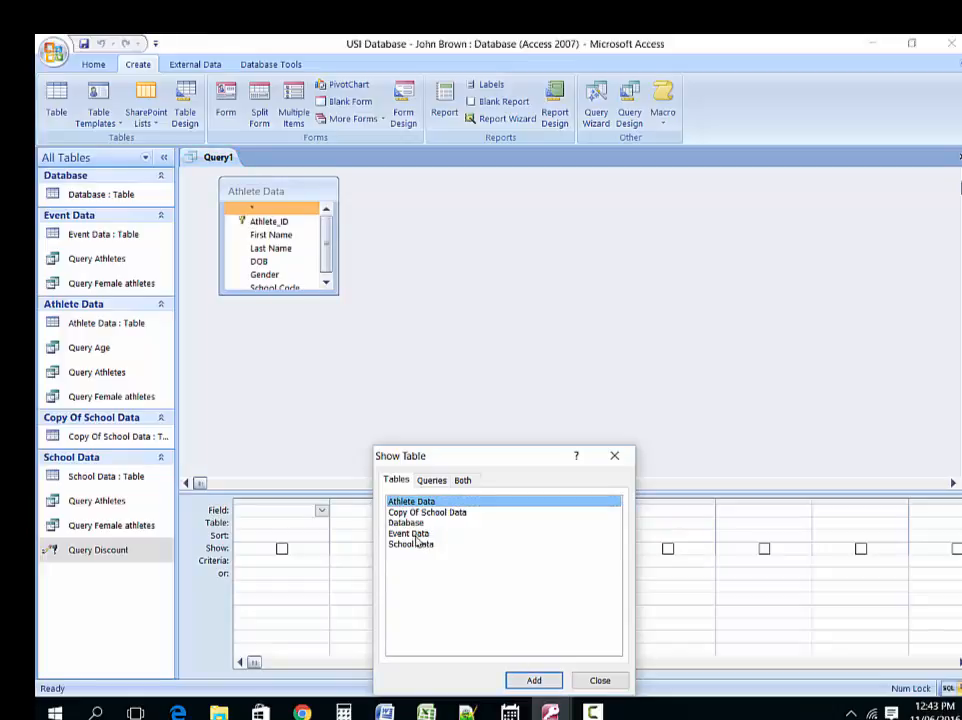
{"action": "left_click", "coordinate": [410, 536]}
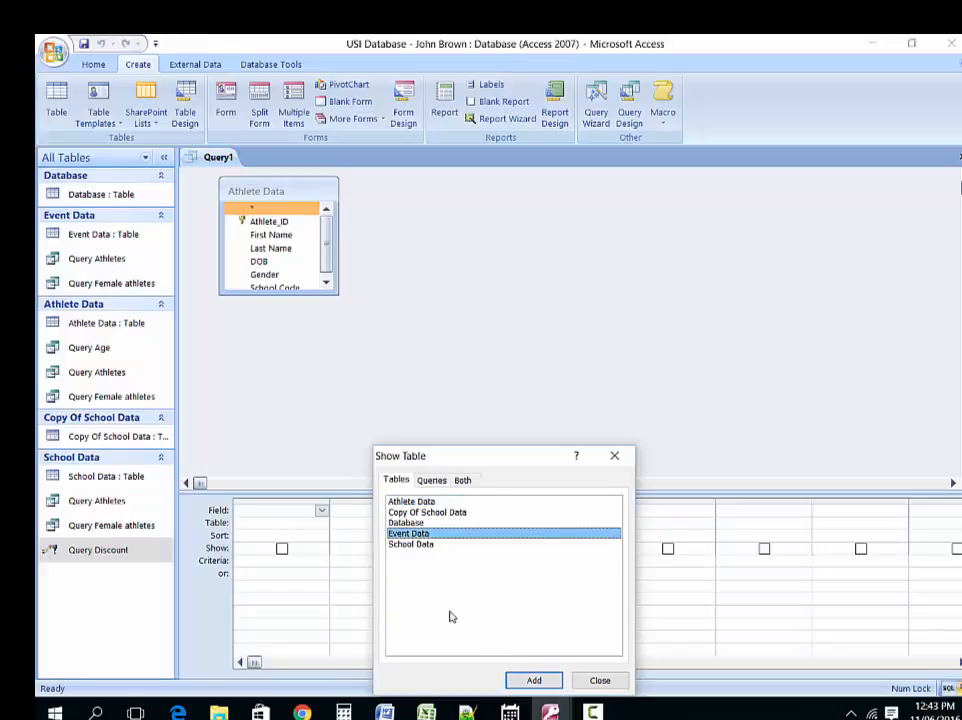
{"action": "left_click", "coordinate": [534, 681]}
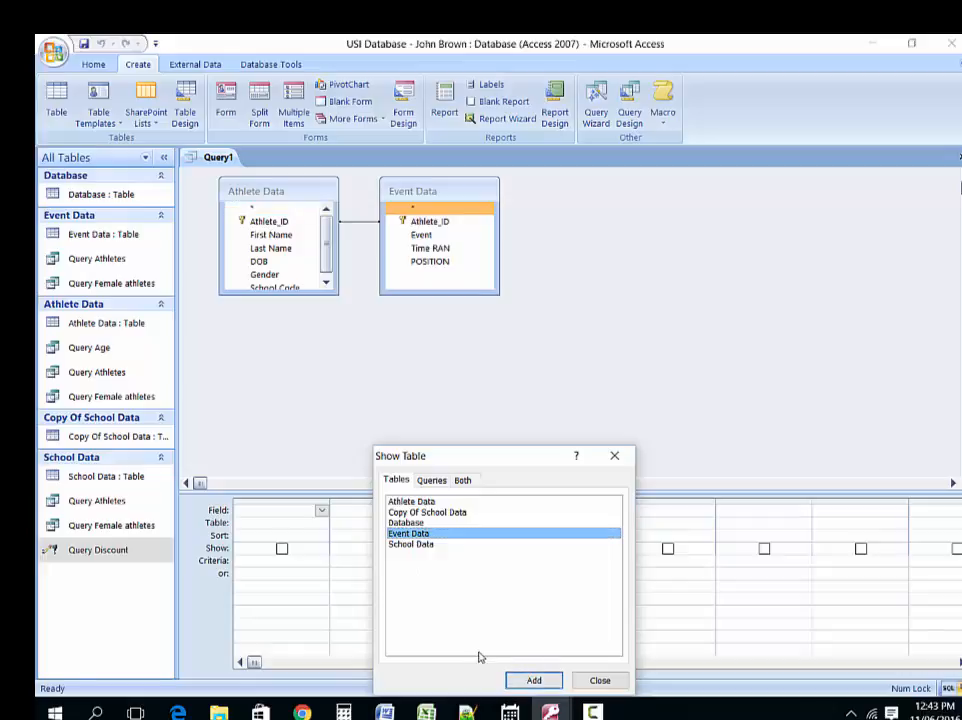
{"action": "left_click", "coordinate": [421, 547]}
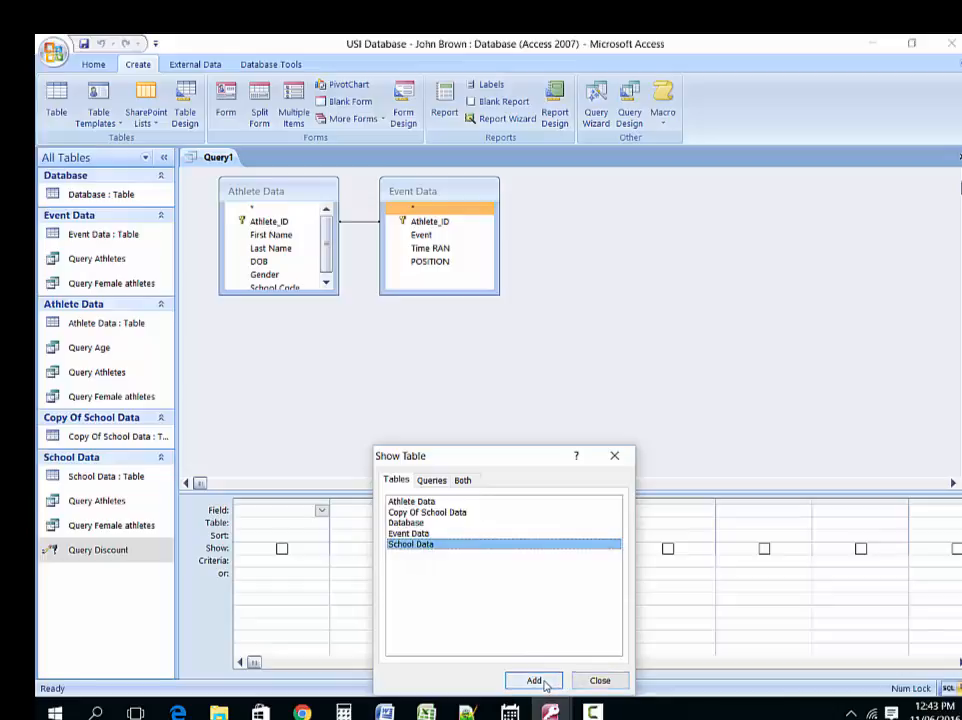
{"action": "left_click", "coordinate": [536, 681]}
{"action": "left_click", "coordinate": [599, 681]}
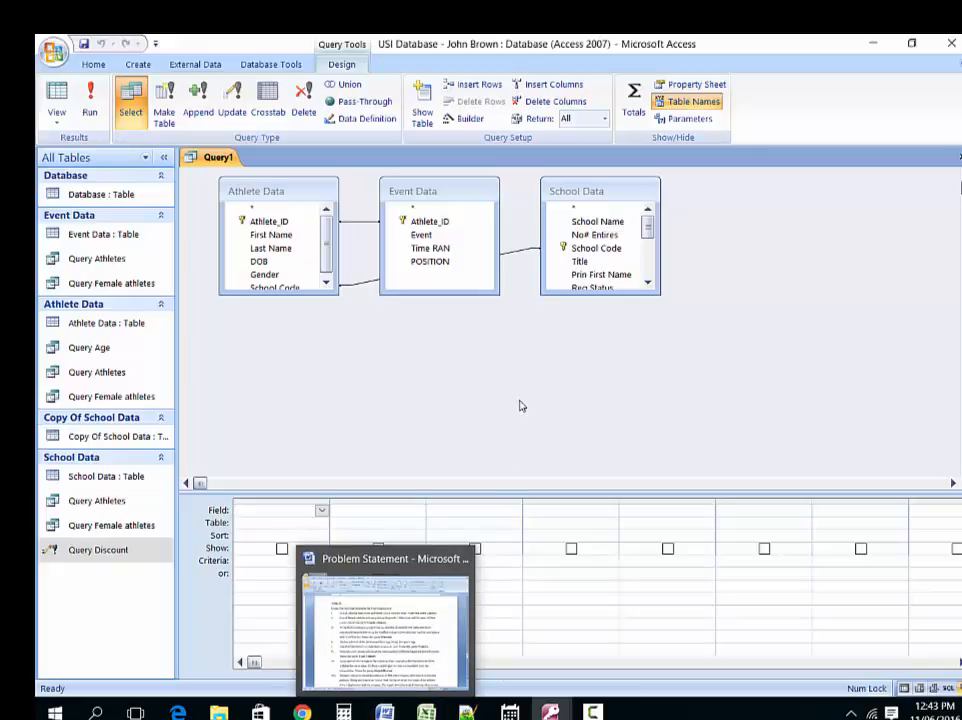
Step: Add Athlete_ID, First Name, Last Name, School Name, Event, Time RAN and POSITION to the query, in that order
{"action": "double_click", "coordinate": [276, 222]}
{"action": "double_click", "coordinate": [278, 235]}
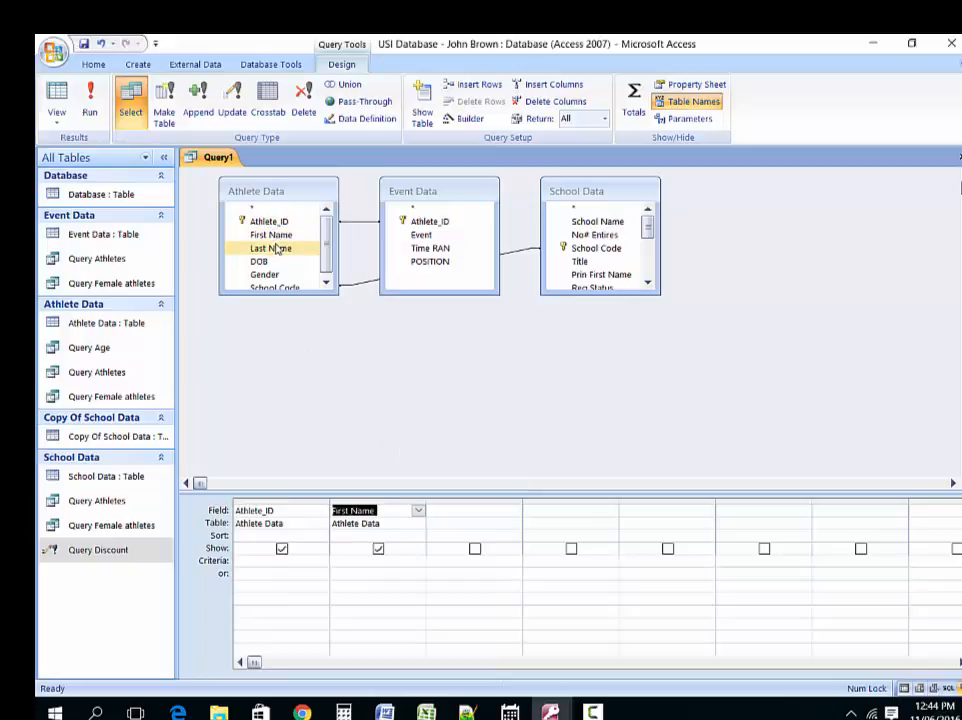
{"action": "double_click", "coordinate": [276, 248]}
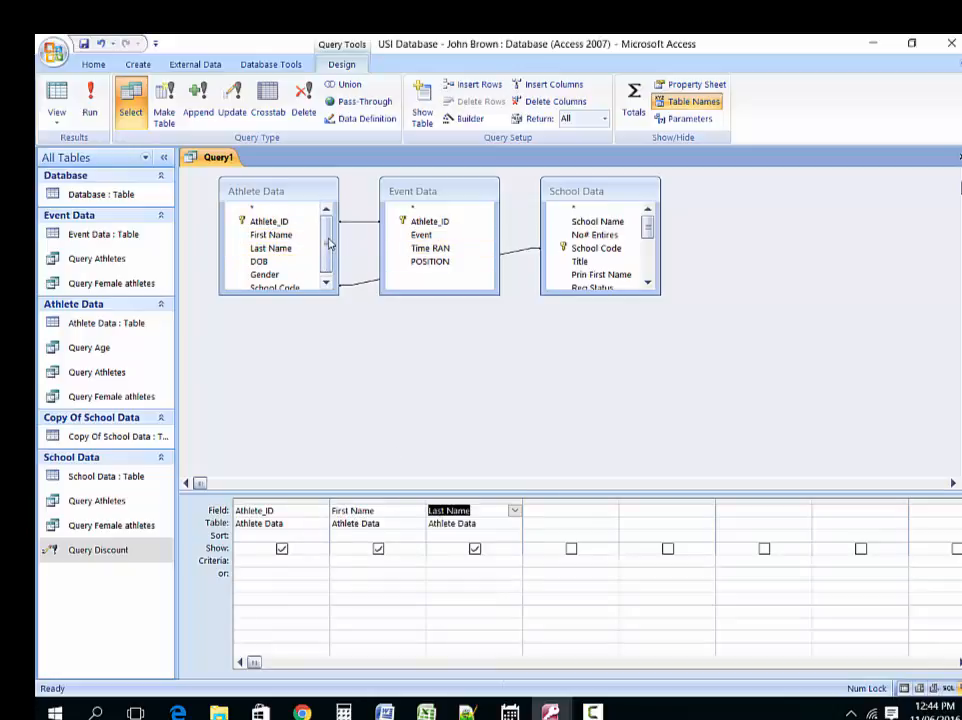
{"action": "left_click_drag", "start_coordinate": [328, 241], "coordinate": [327, 267]}
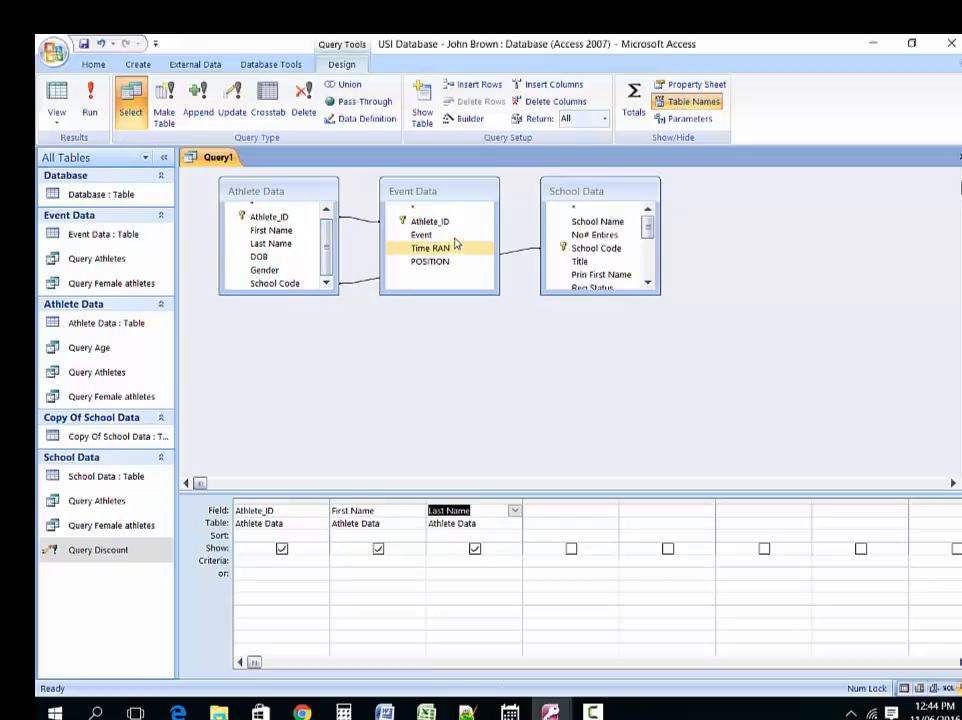
{"action": "double_click", "coordinate": [615, 222]}
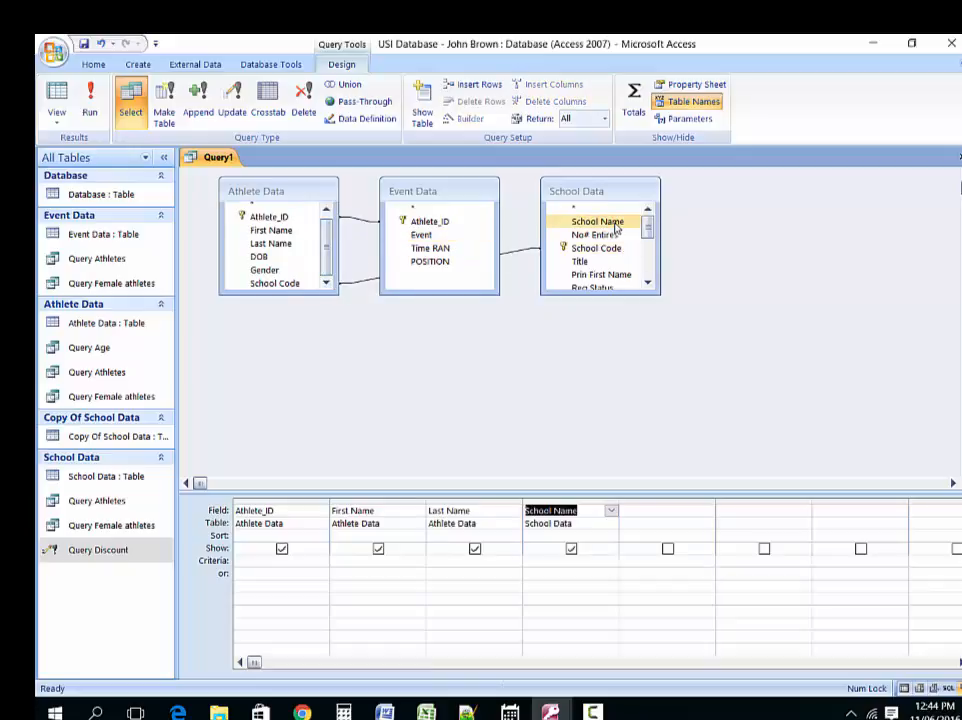
{"action": "double_click", "coordinate": [431, 238]}
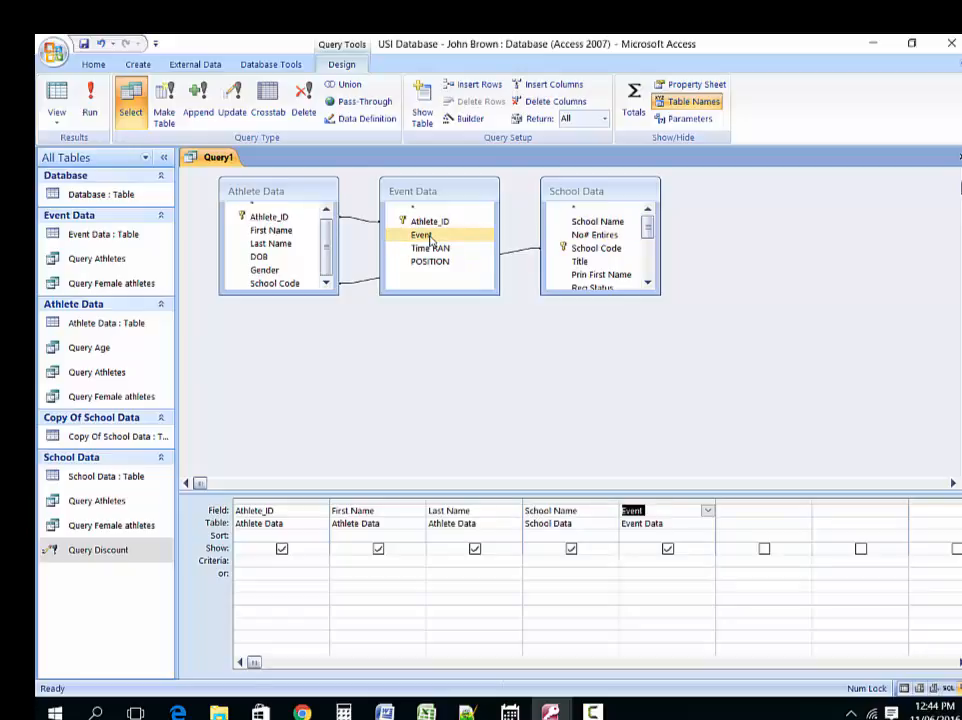
{"action": "double_click", "coordinate": [436, 248]}
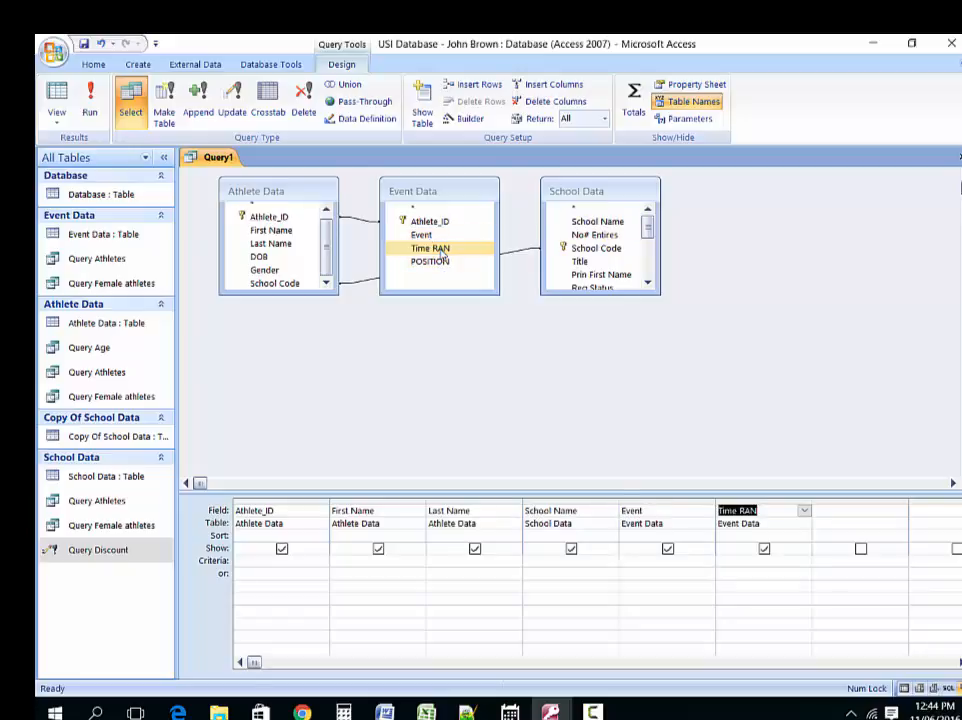
{"action": "double_click", "coordinate": [438, 262]}
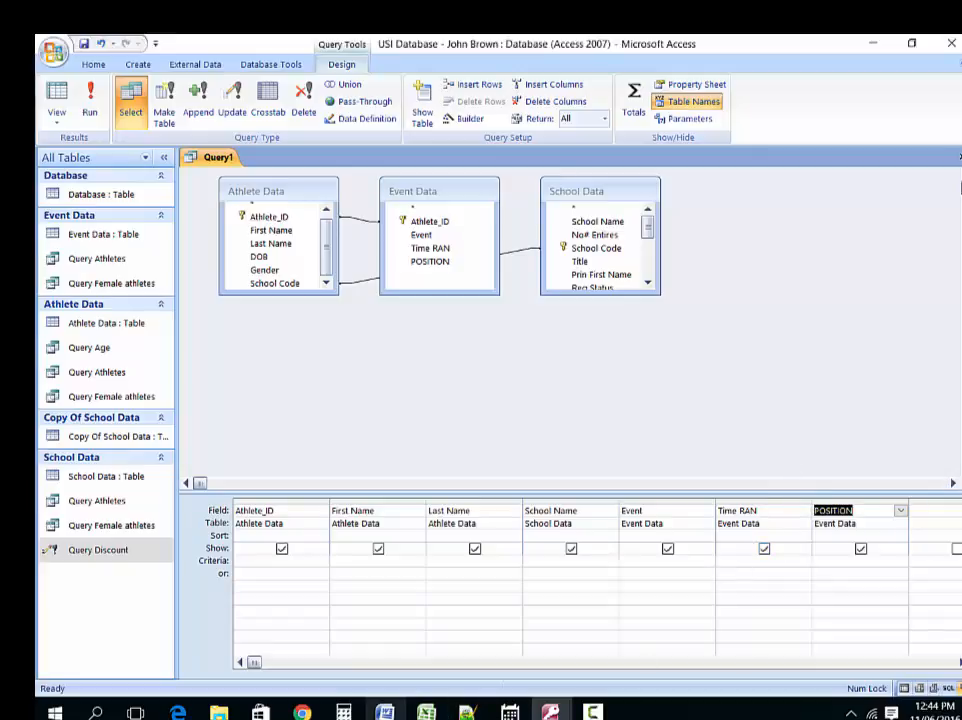
Step: Switch to the Problem Statement in Word, highlight the word winners in item v, and return to the USI Database in Access
{"action": "mouse_move", "coordinate": [384, 712]}
{"action": "left_click", "coordinate": [385, 620]}
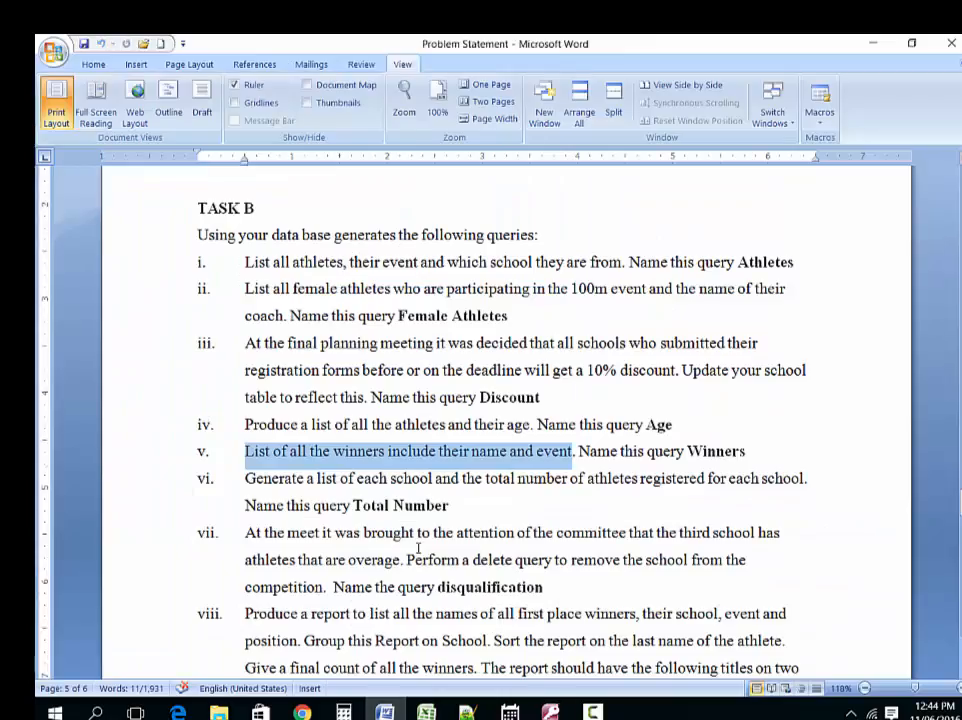
{"action": "left_click", "coordinate": [385, 451]}
{"action": "left_click_drag", "start_coordinate": [340, 455], "coordinate": [335, 455]}
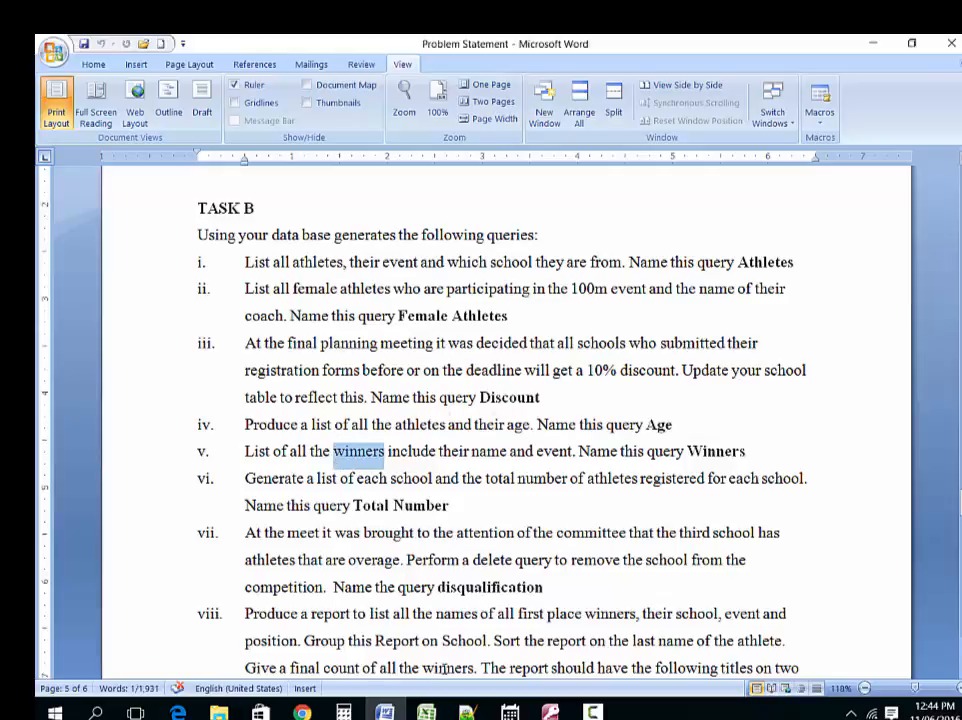
{"action": "mouse_move", "coordinate": [550, 712]}
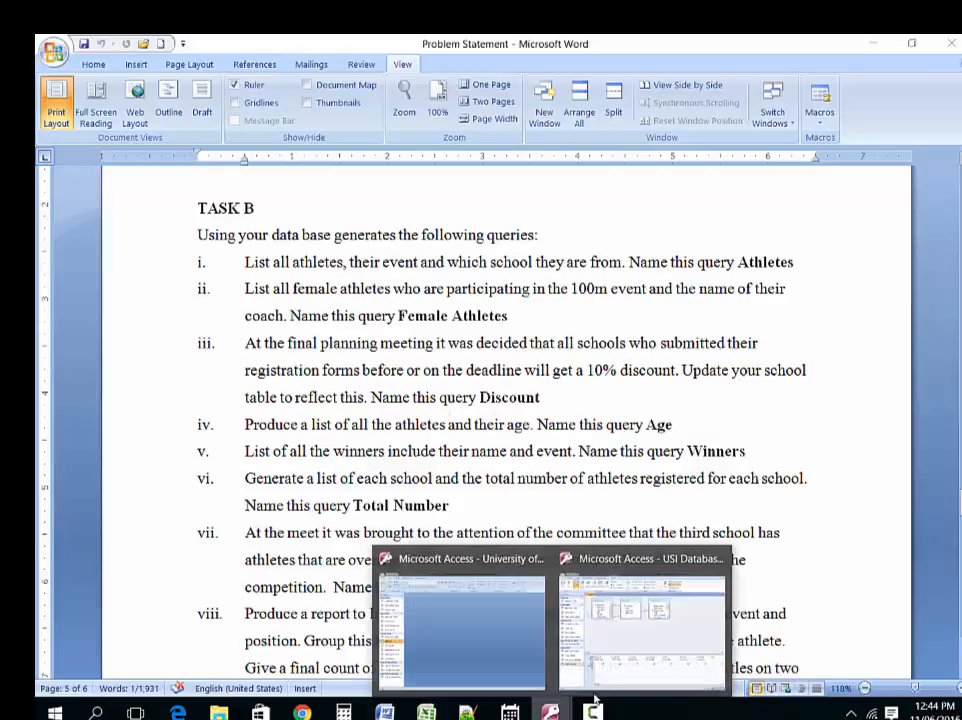
{"action": "left_click", "coordinate": [687, 625]}
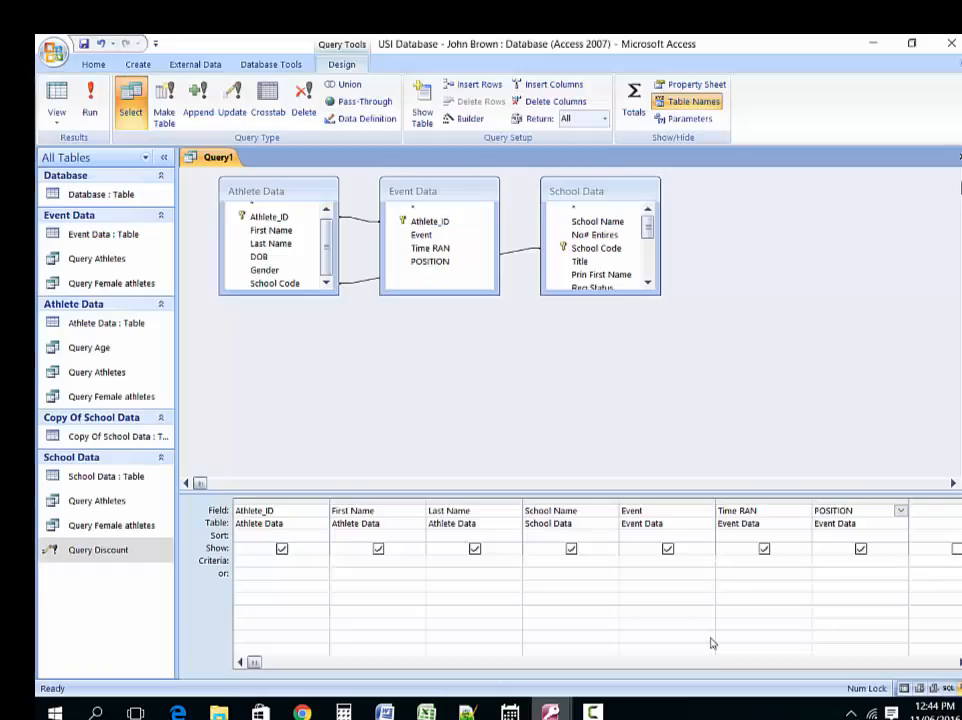
Step: Restrict the query to POSITION 1 in the criteria row and run it
{"action": "left_click", "coordinate": [818, 560]}
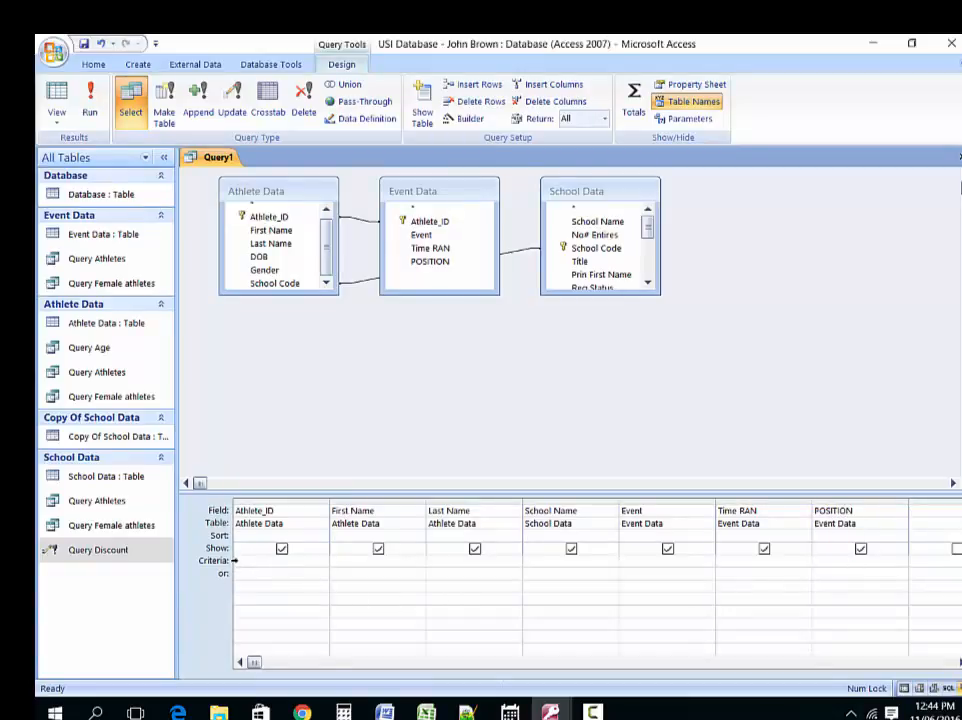
{"action": "left_click", "coordinate": [234, 560]}
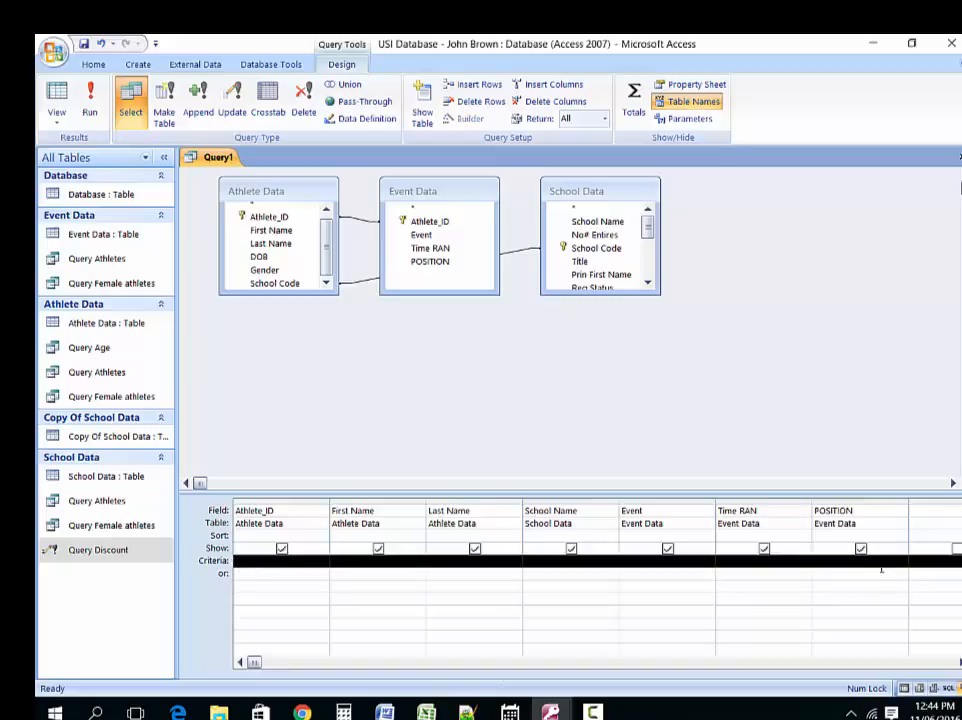
{"action": "left_click", "coordinate": [854, 566]}
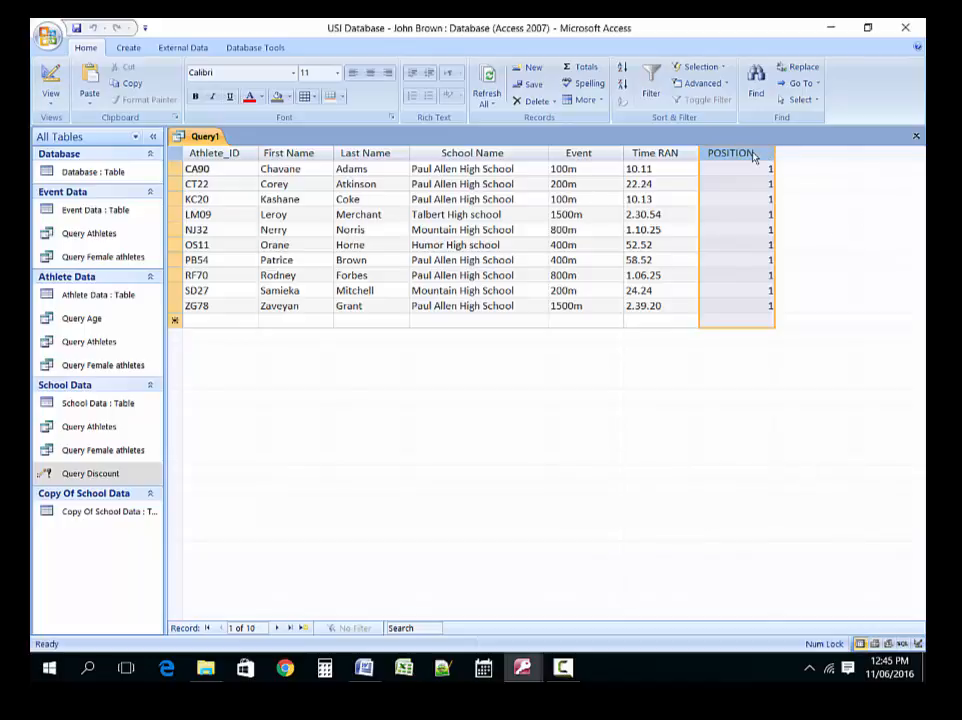
Step: Close the first-place athletes query and save it as Query Winners
{"action": "left_click", "coordinate": [915, 137]}
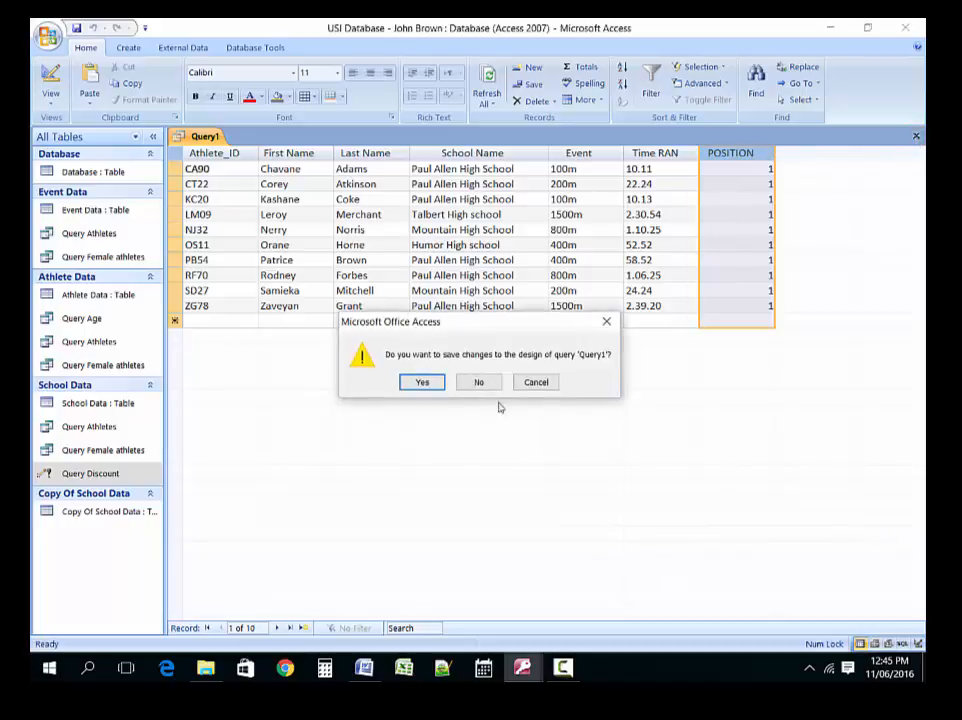
{"action": "left_click", "coordinate": [425, 381]}
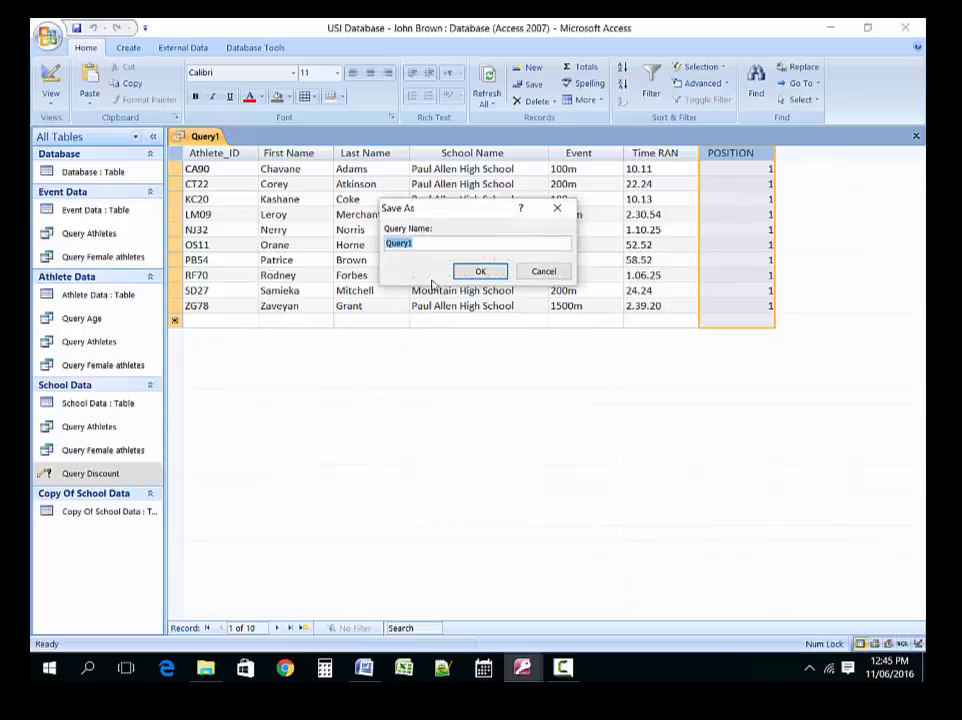
{"action": "left_click", "coordinate": [436, 243]}
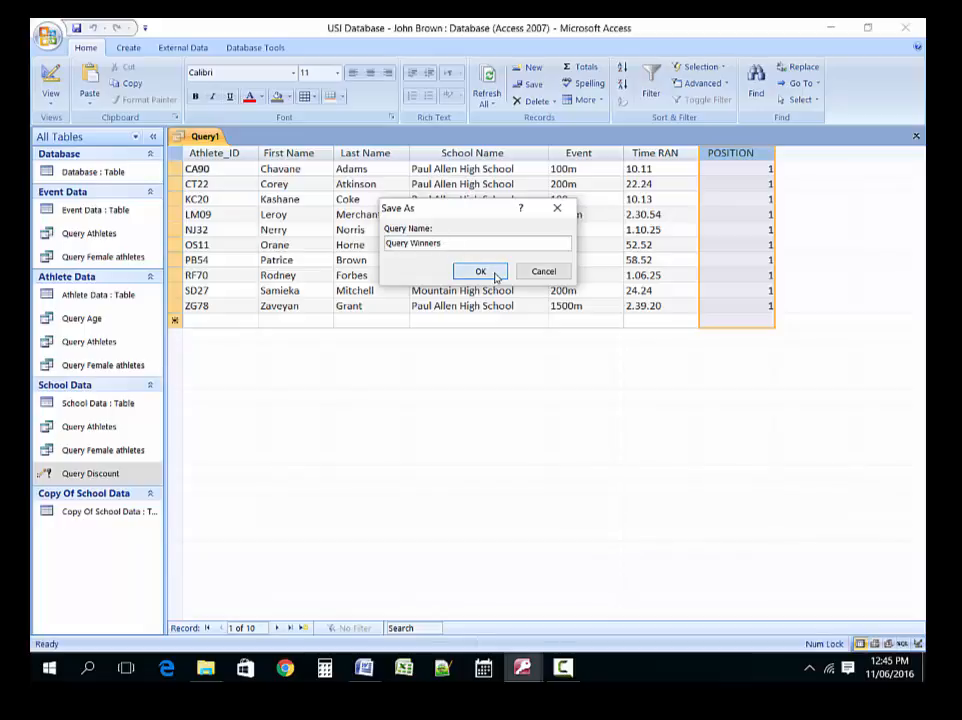
{"action": "left_click", "coordinate": [480, 271]}
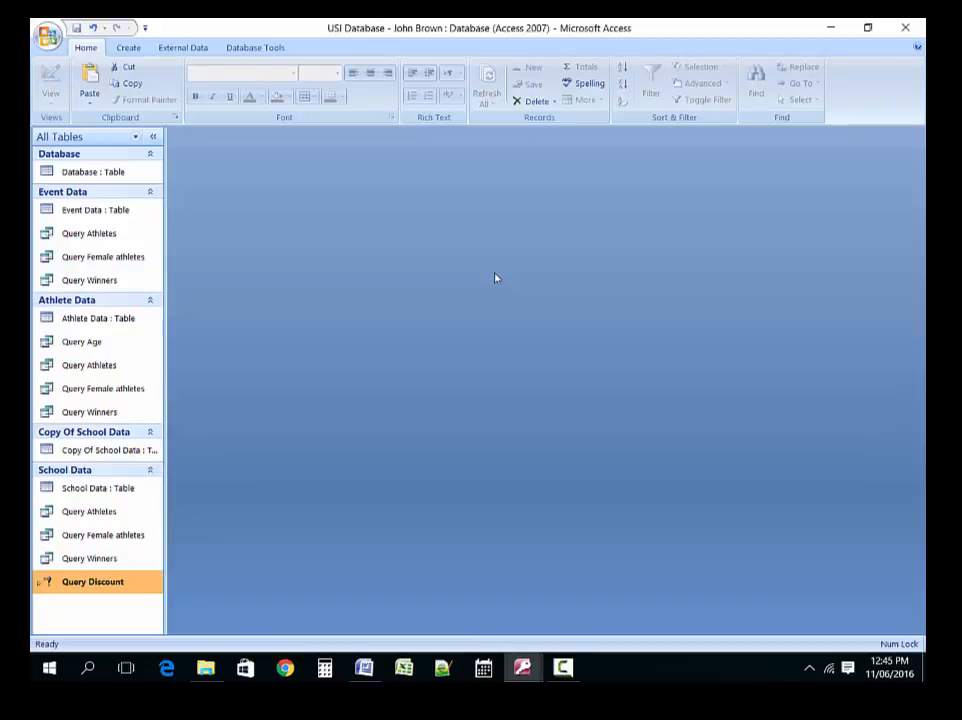
Step: Switch to the Problem Statement in Word, highlight the first sentence of item vi, and return to the USI Database in Access
{"action": "left_click", "coordinate": [364, 667]}
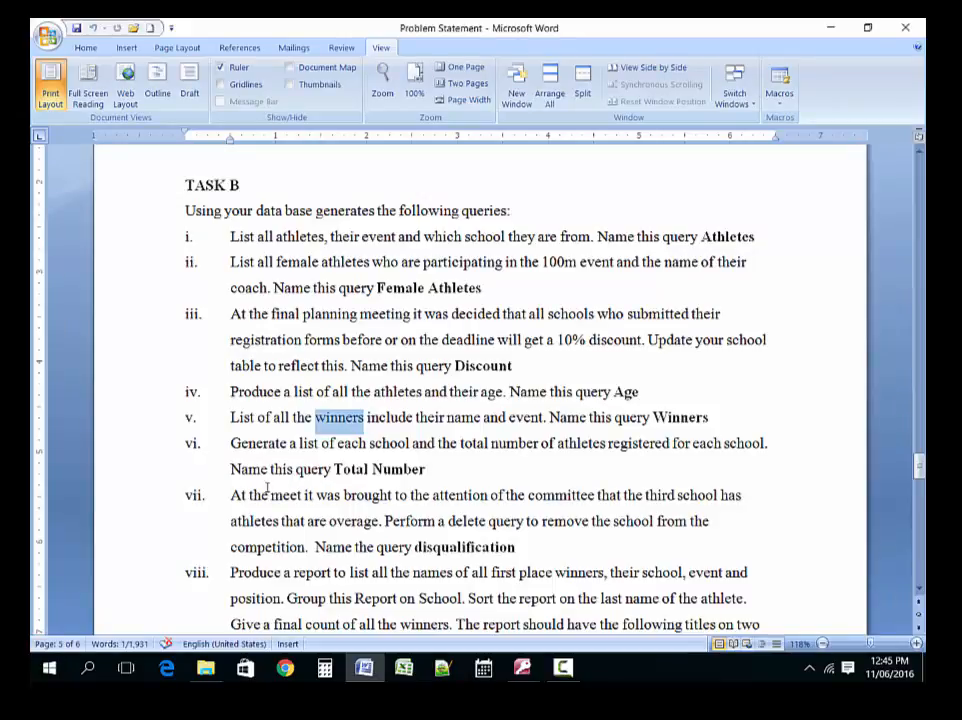
{"action": "left_click", "coordinate": [231, 443]}
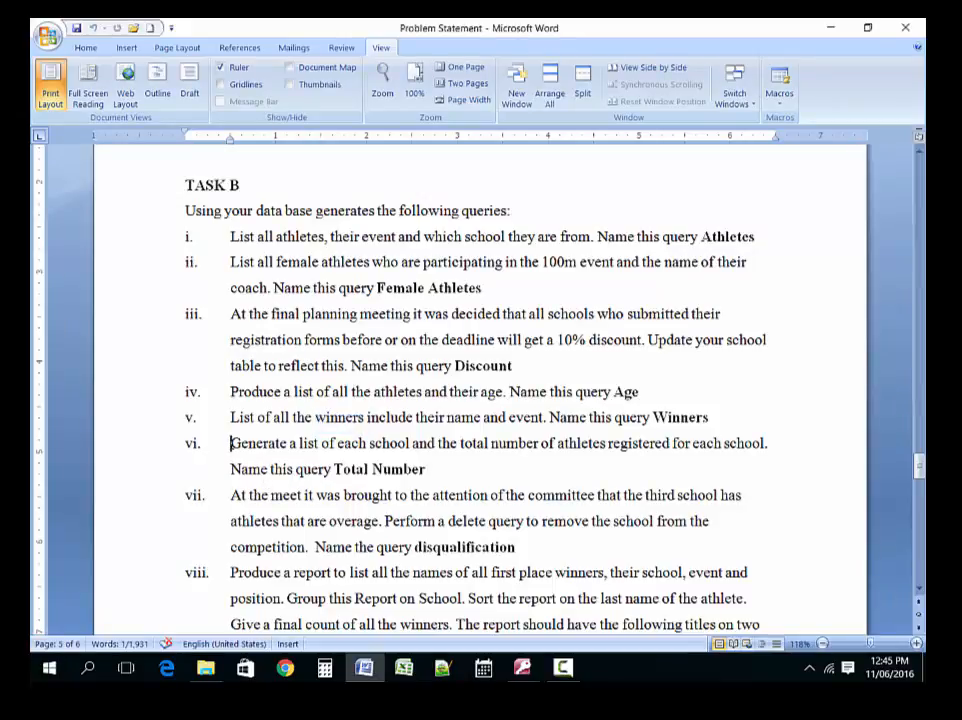
{"action": "left_click_drag", "start_coordinate": [231, 443], "coordinate": [780, 443]}
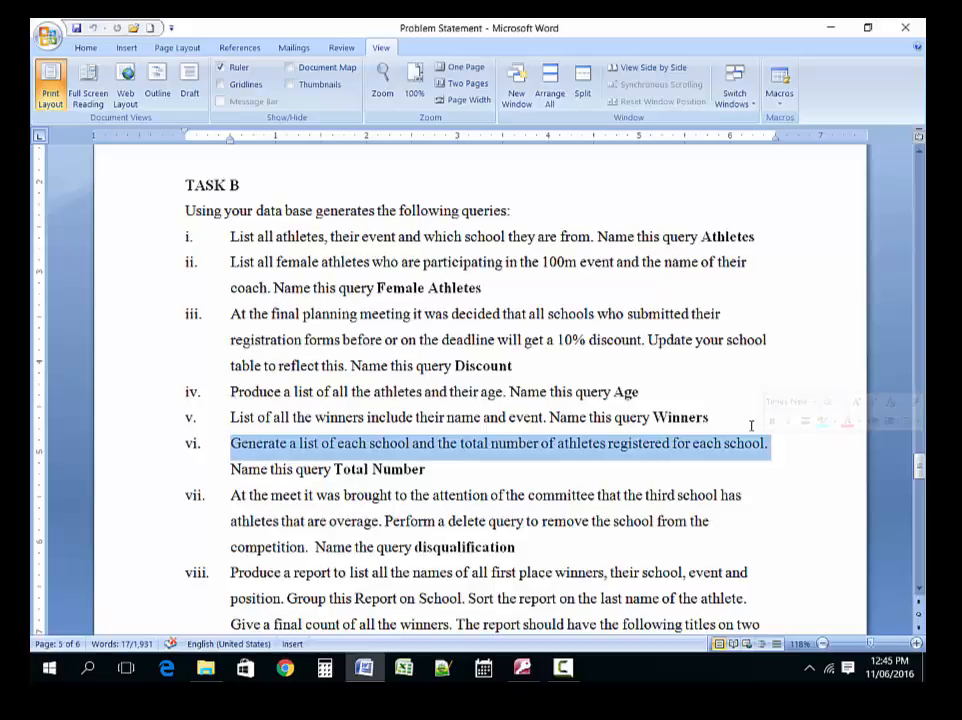
{"action": "left_click", "coordinate": [523, 670]}
{"action": "left_click", "coordinate": [623, 593]}
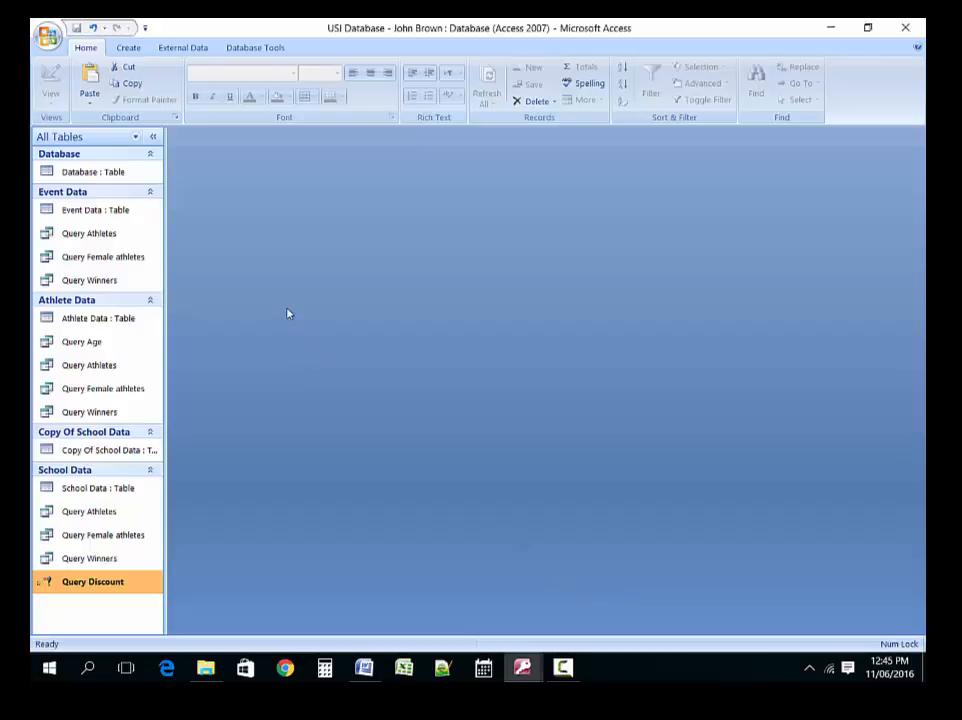
Step: Create a new query in design view with the Athlete Data and School Data tables
{"action": "left_click", "coordinate": [128, 47]}
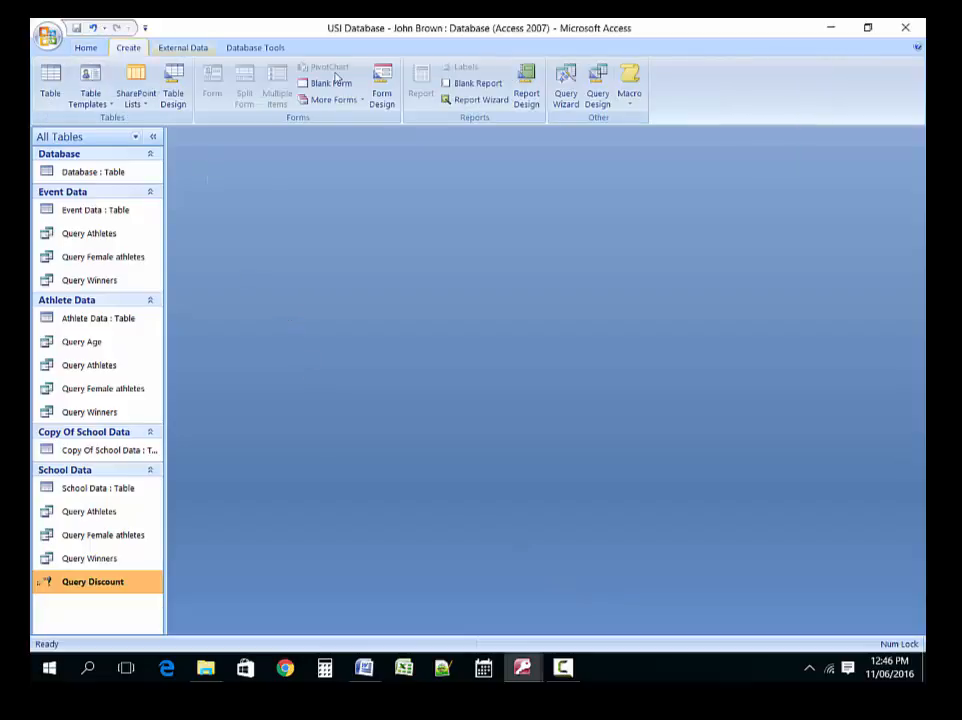
{"action": "left_click", "coordinate": [597, 90]}
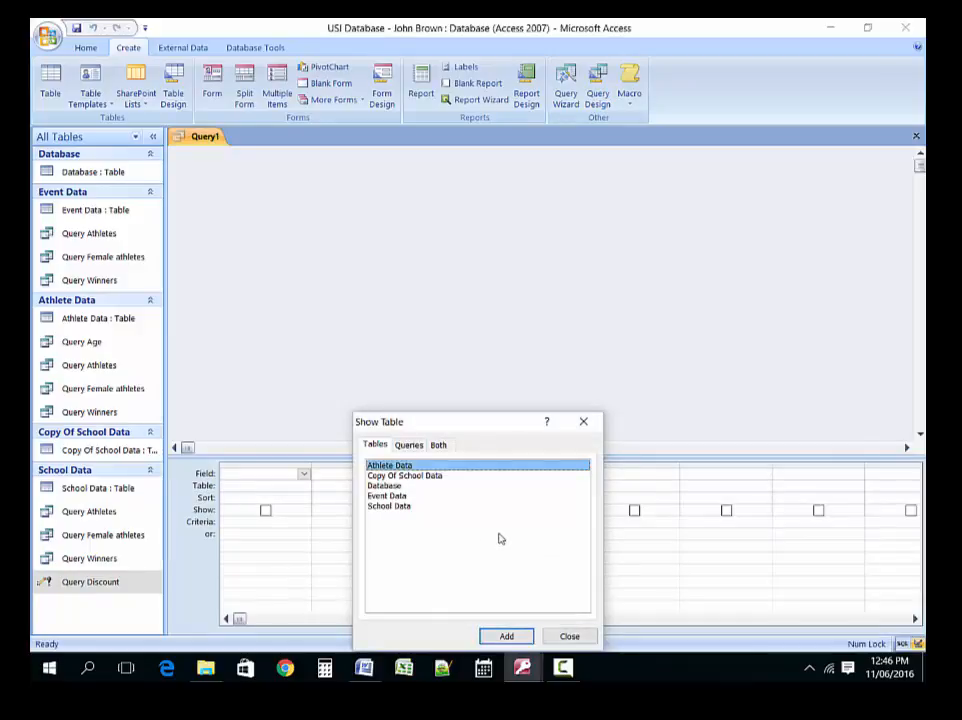
{"action": "left_click", "coordinate": [526, 637]}
{"action": "left_click", "coordinate": [402, 506]}
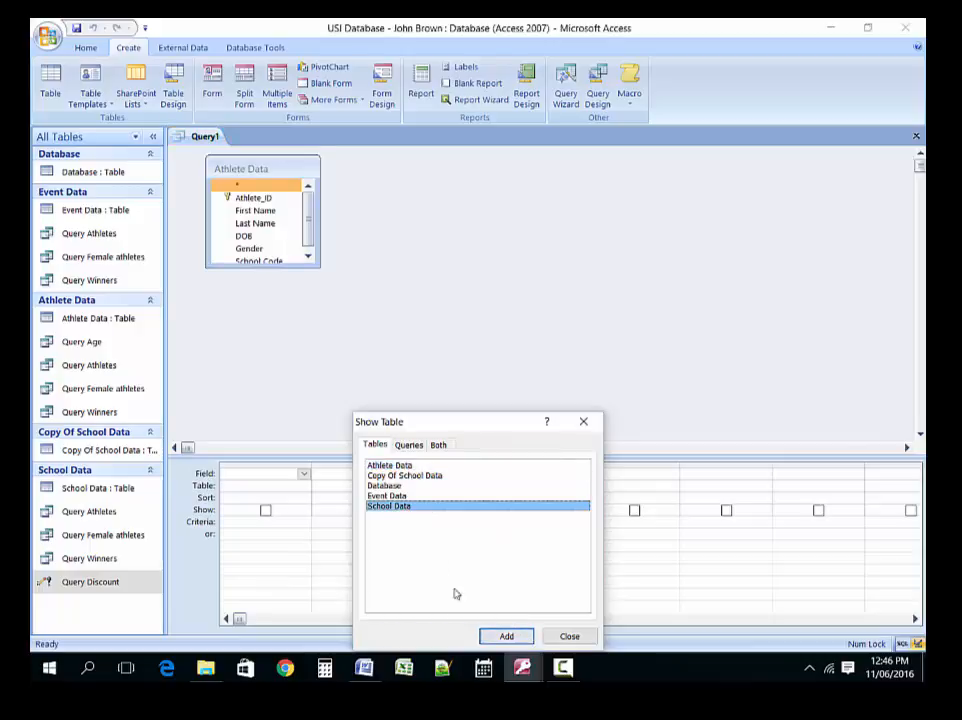
{"action": "left_click", "coordinate": [507, 637]}
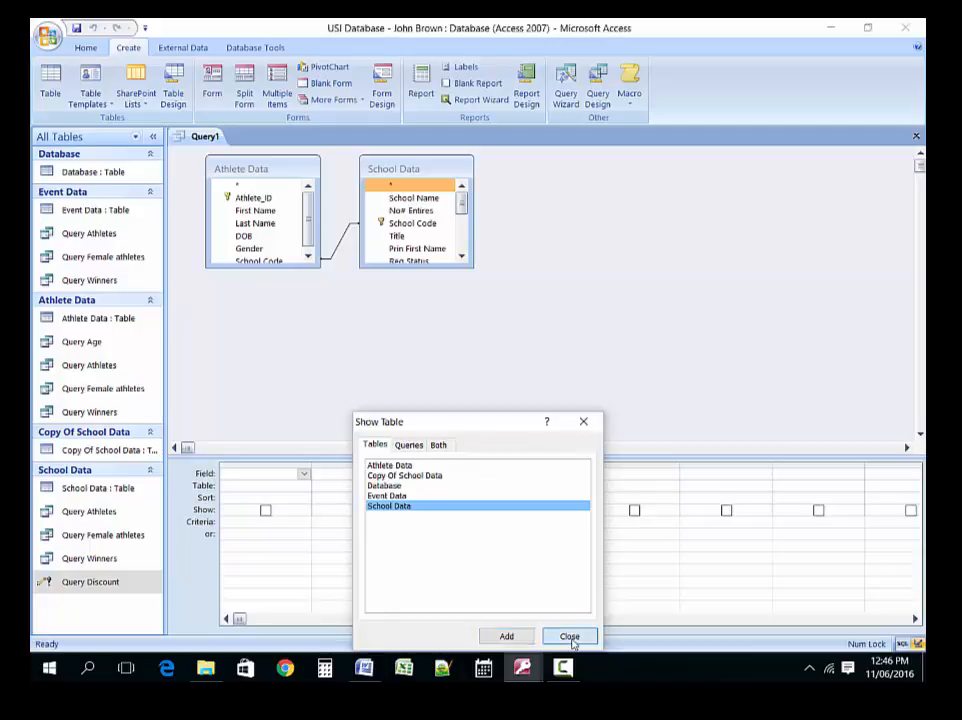
{"action": "left_click", "coordinate": [569, 637]}
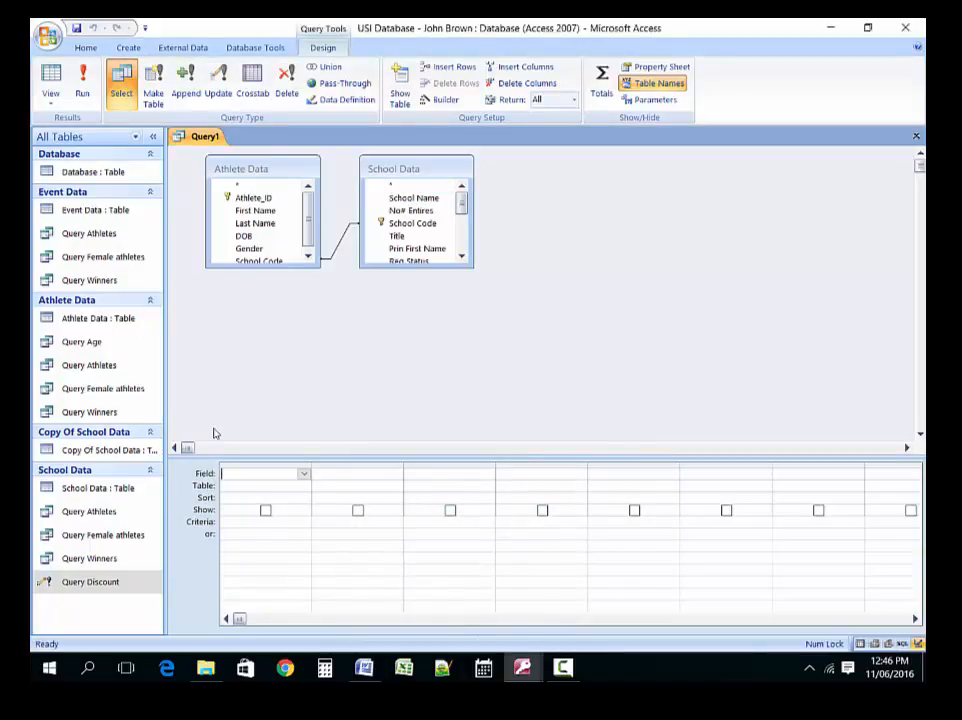
Step: Add School Code and School Name from School Data, followed by Athlete_ID from Athlete Data, to the query
{"action": "left_click", "coordinate": [429, 236]}
{"action": "double_click", "coordinate": [431, 223]}
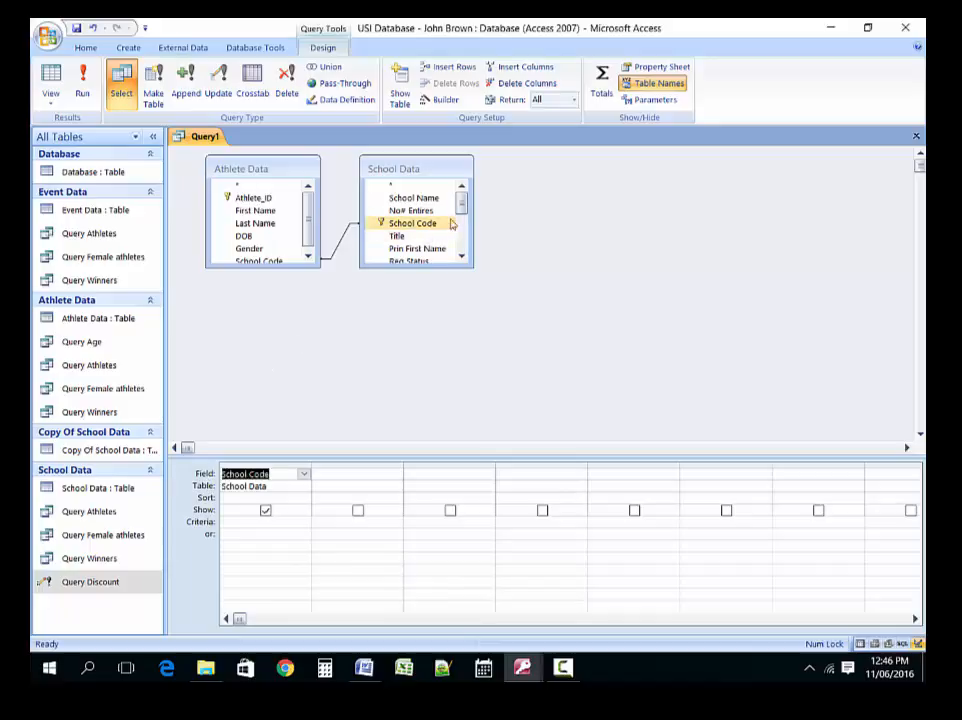
{"action": "left_click", "coordinate": [437, 199]}
{"action": "double_click", "coordinate": [435, 200]}
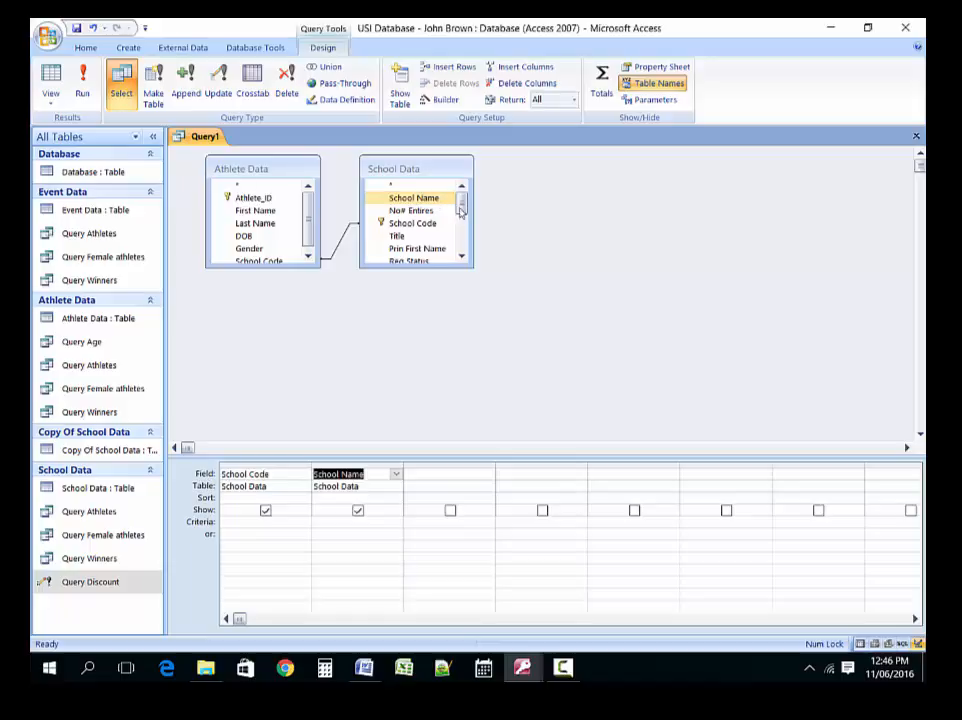
{"action": "left_click", "coordinate": [258, 198]}
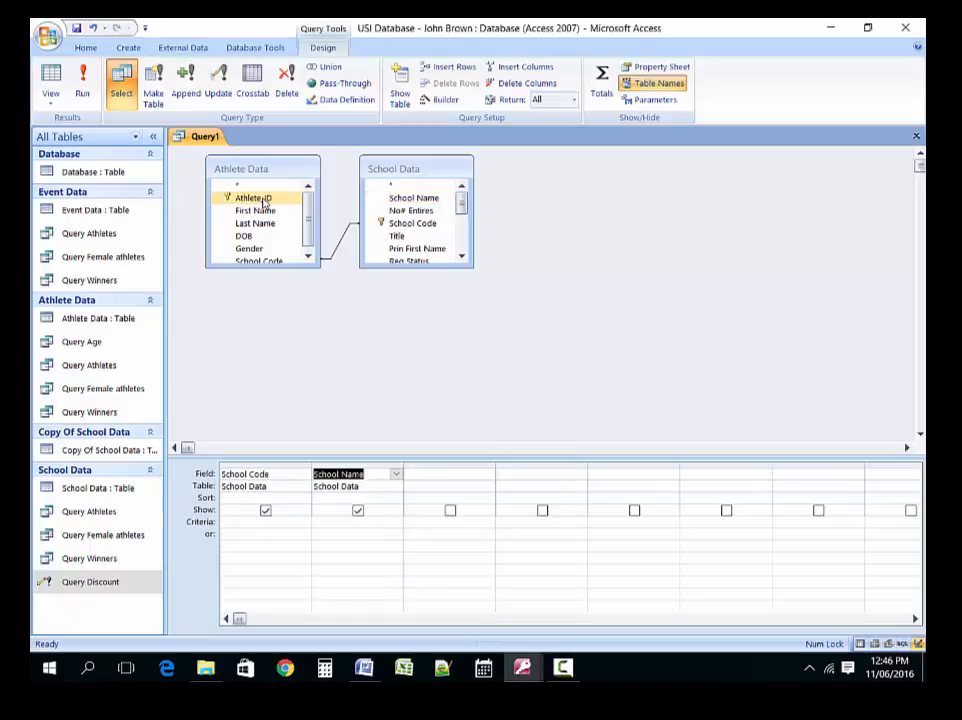
{"action": "double_click", "coordinate": [258, 198]}
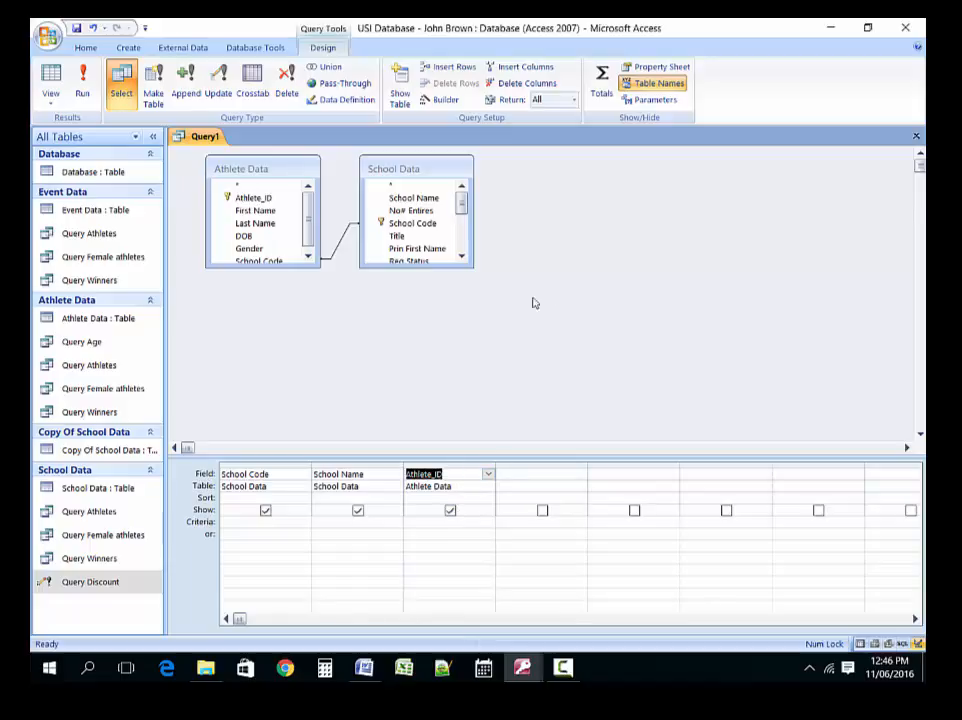
Step: Turn on totals for the query and set the Athlete_ID total to Count
{"action": "left_click", "coordinate": [603, 85]}
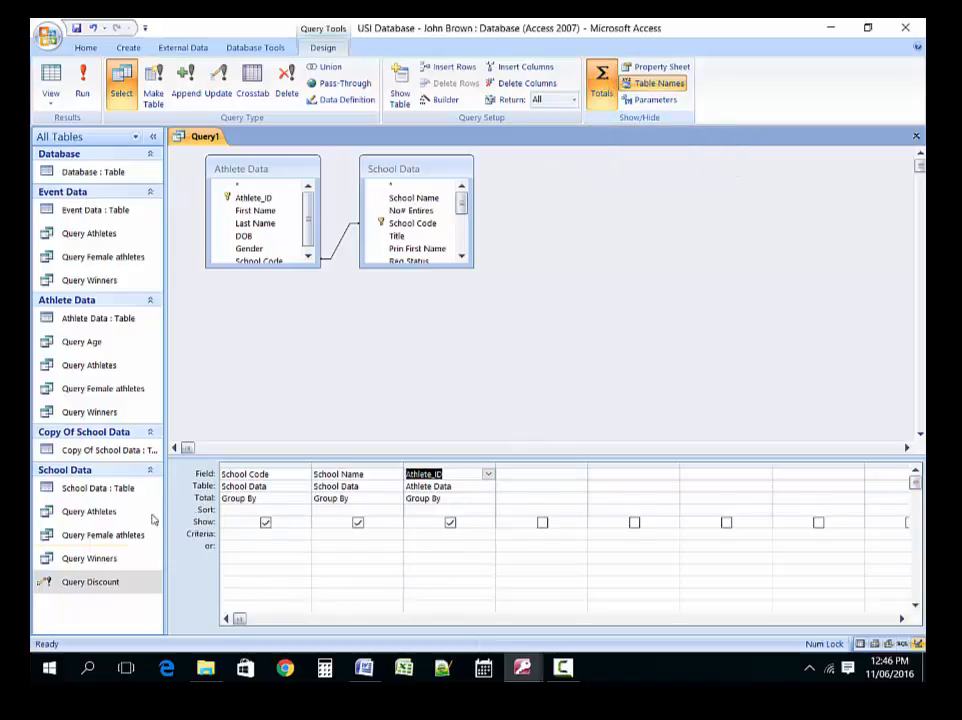
{"action": "left_click", "coordinate": [473, 498]}
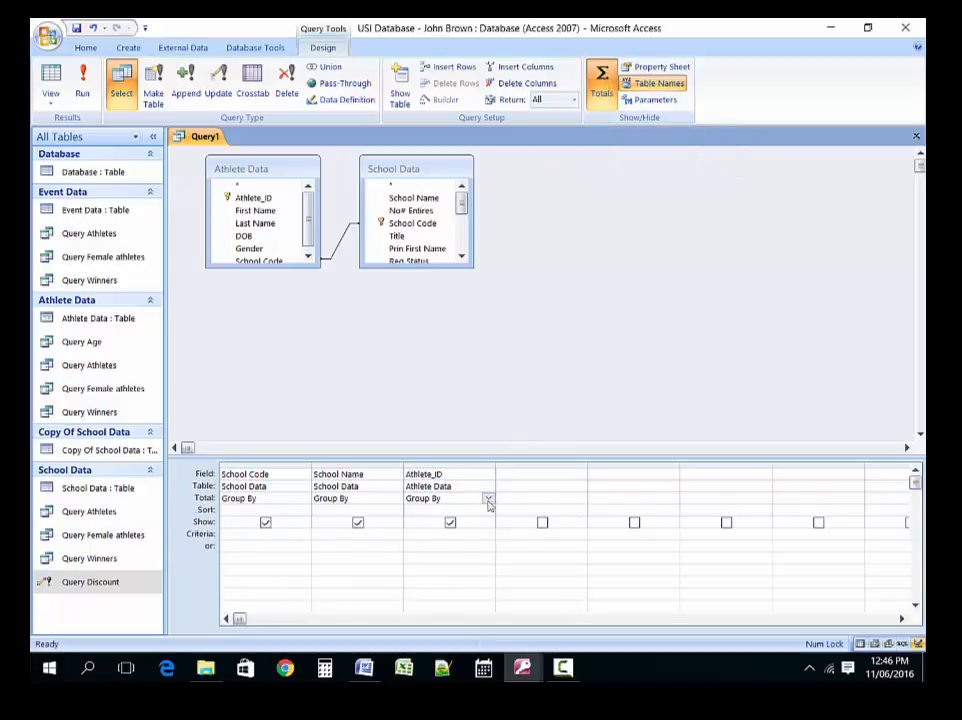
{"action": "left_click", "coordinate": [488, 499]}
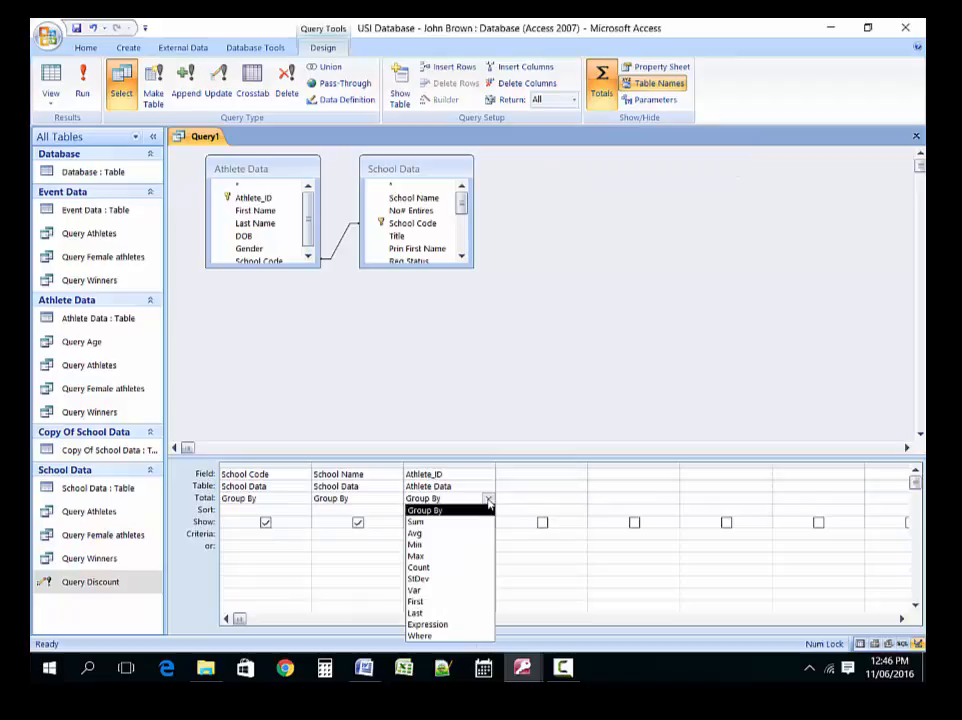
{"action": "left_click", "coordinate": [448, 568]}
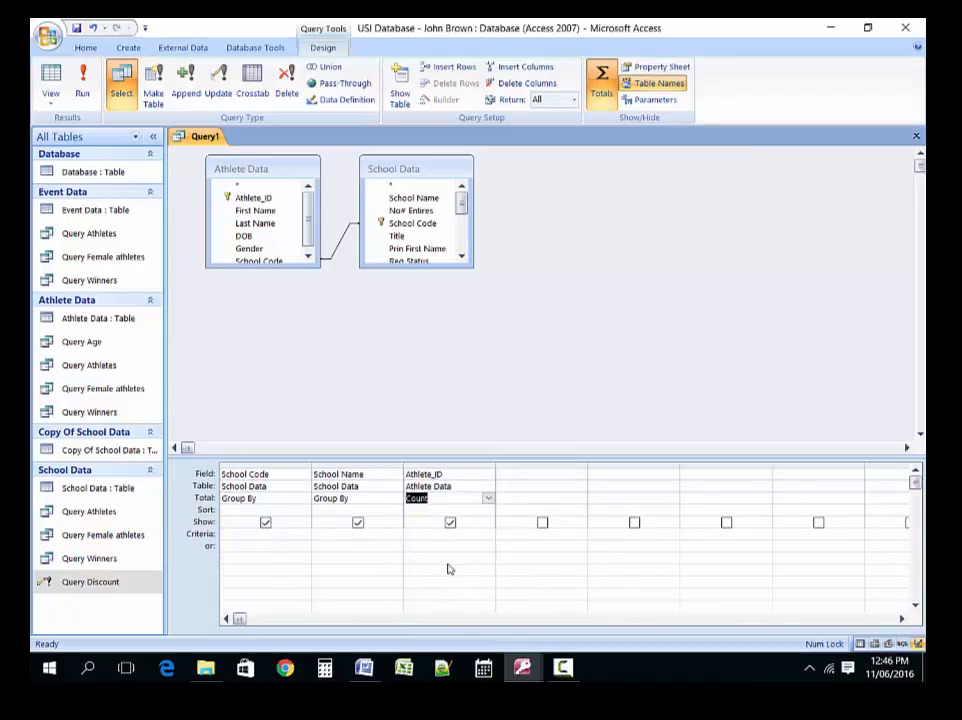
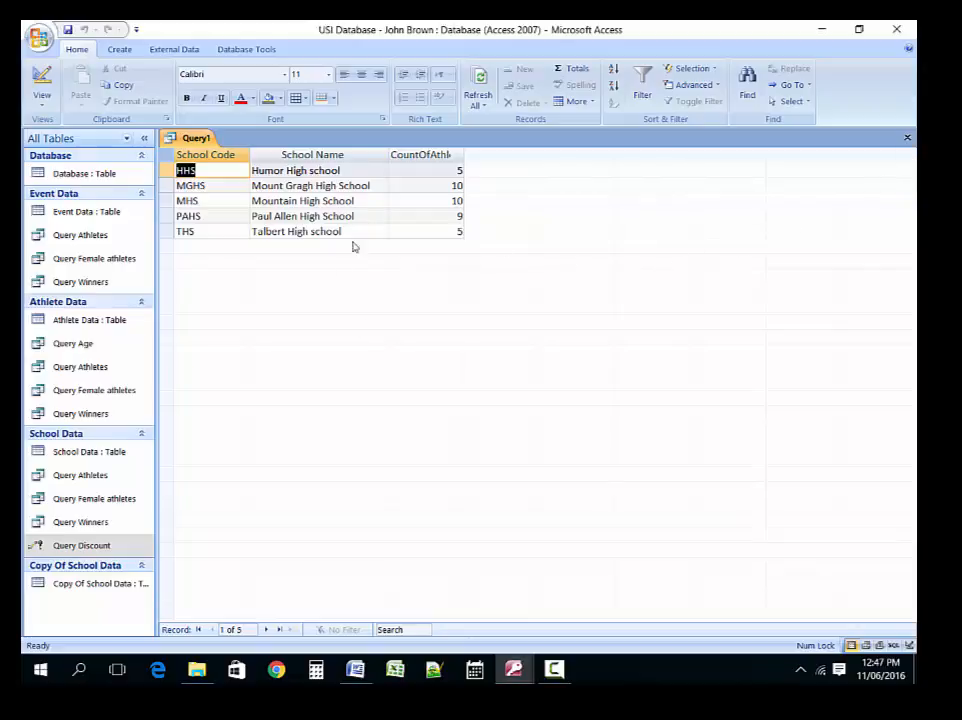
Step: Close the athlete count query and save it as Query Total Number
{"action": "left_click", "coordinate": [909, 141]}
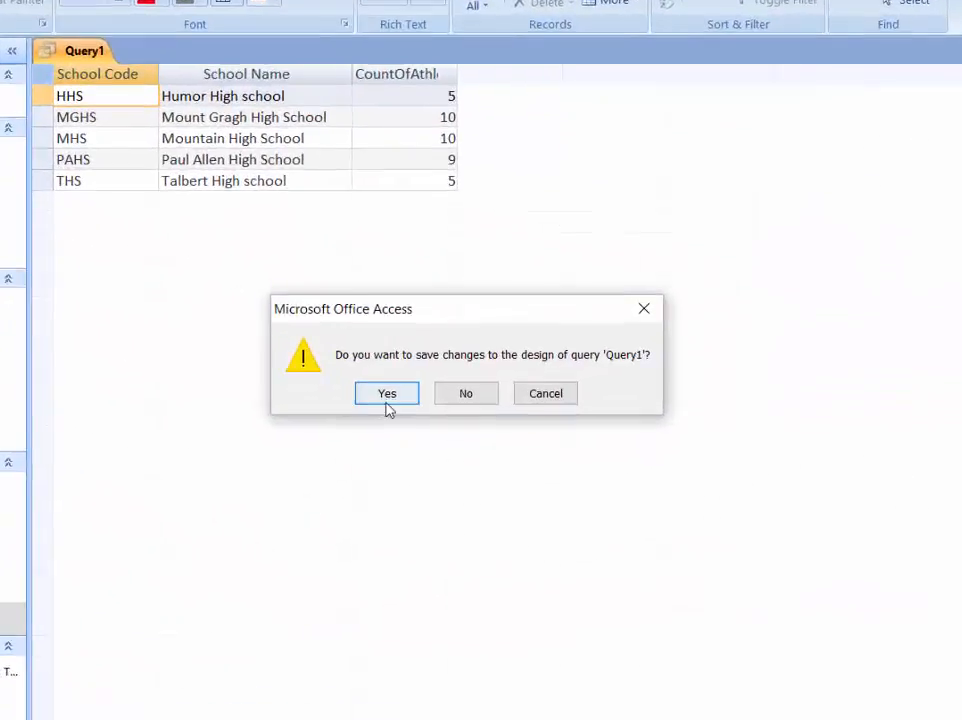
{"action": "left_click", "coordinate": [386, 400]}
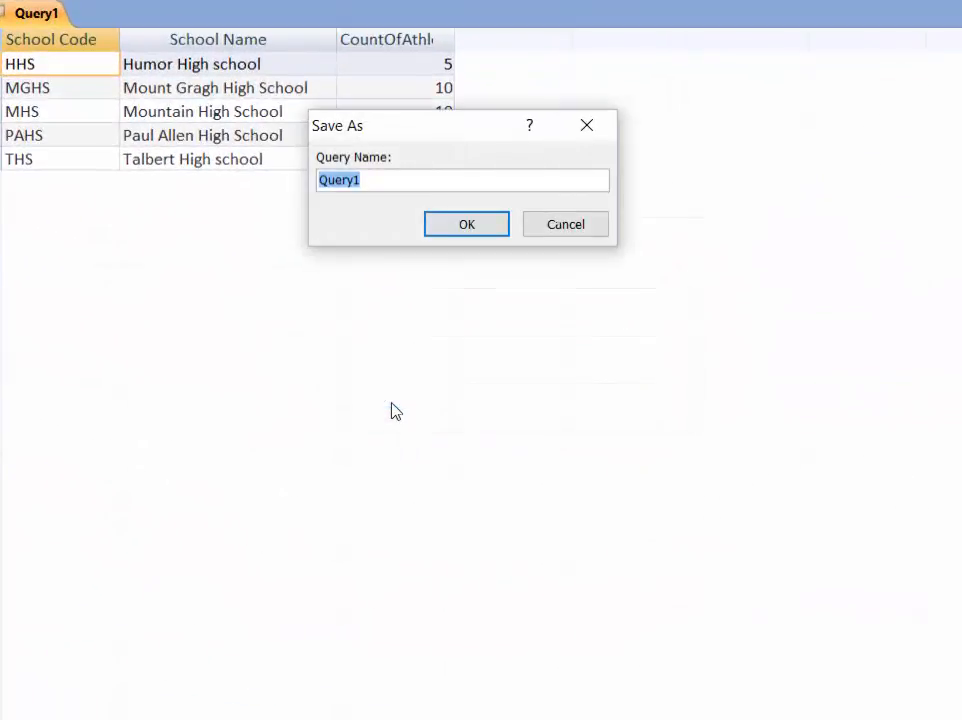
{"action": "left_click", "coordinate": [393, 177]}
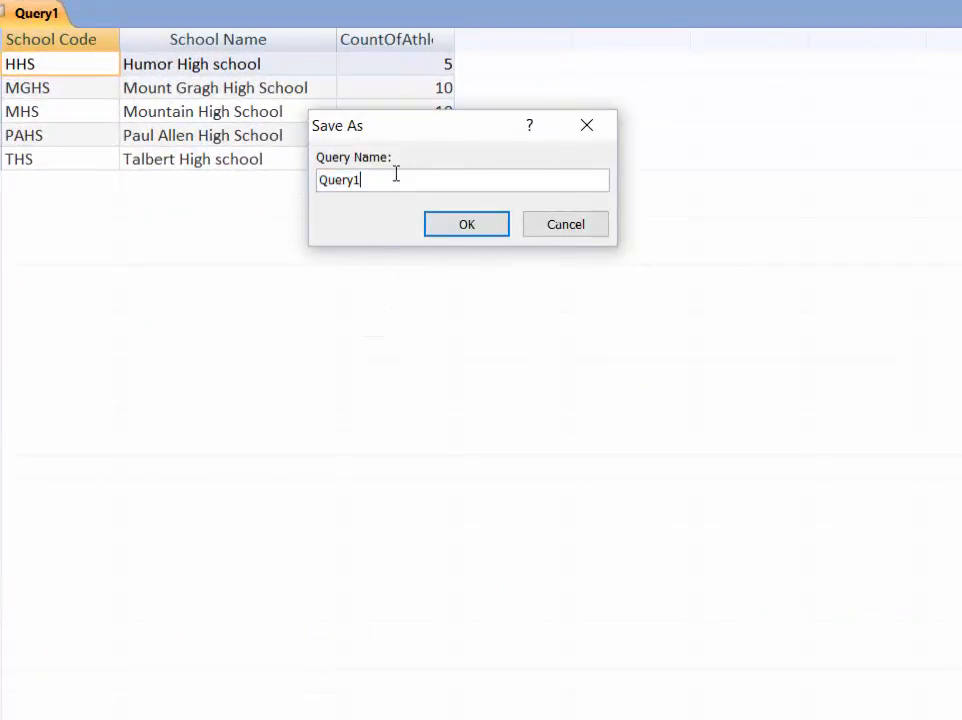
{"action": "key", "text": "BackSpace"}
{"action": "type", "text": "Total"}
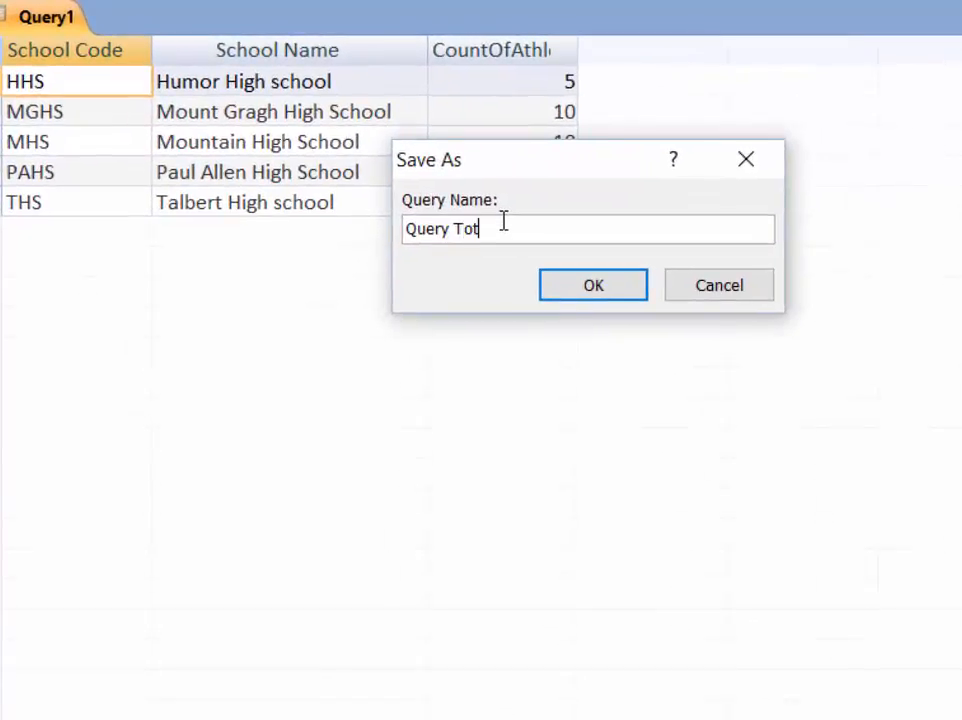
{"action": "type", "text": " Number"}
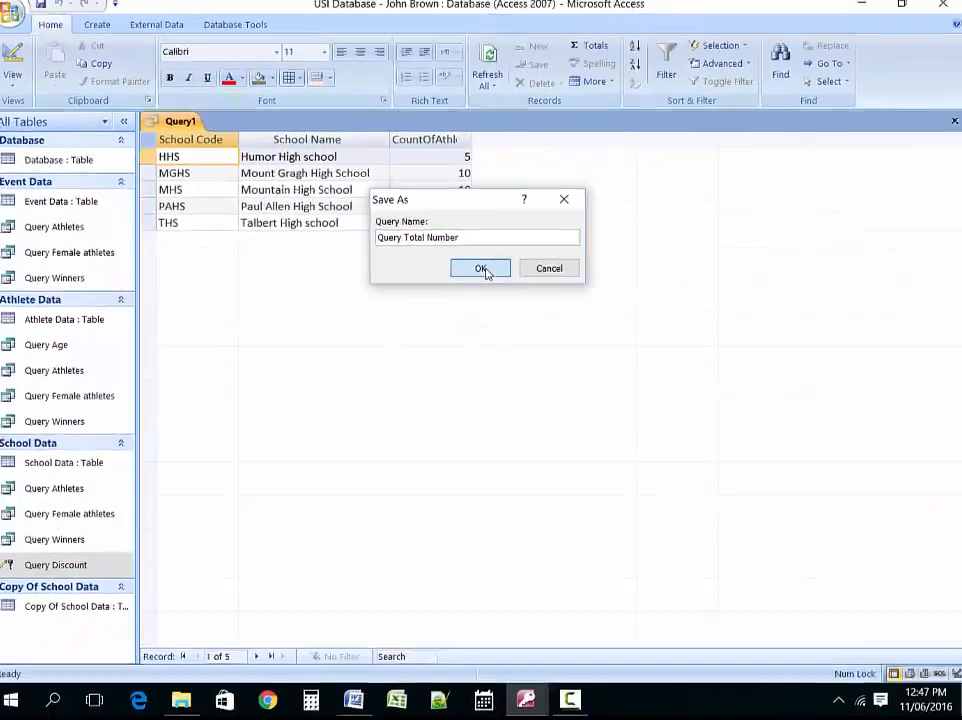
{"action": "left_click", "coordinate": [593, 285]}
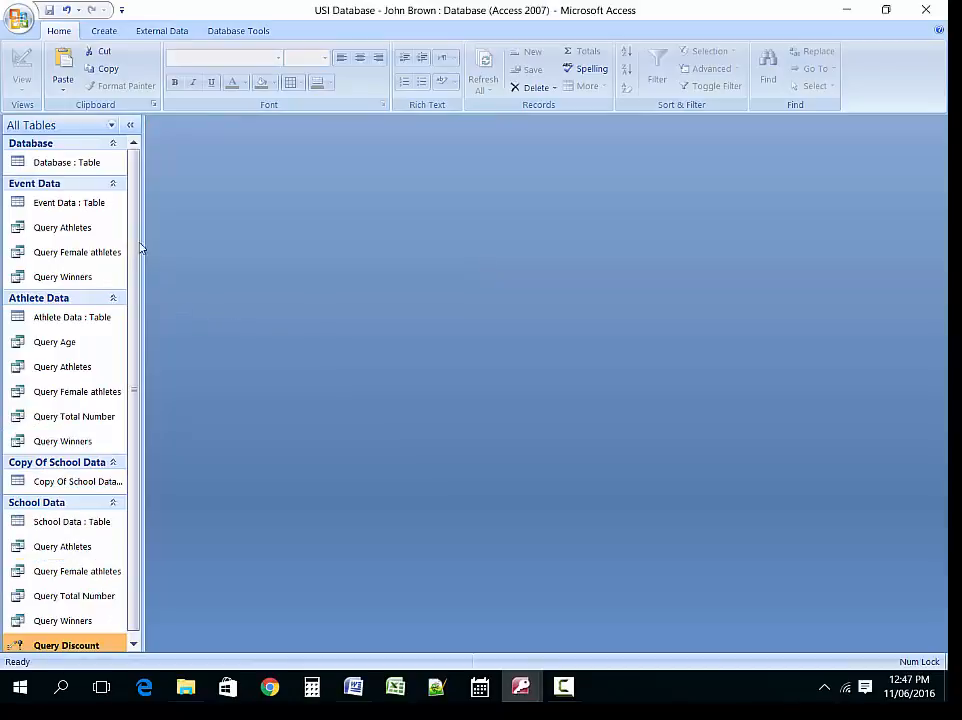
{"action": "scroll", "coordinate": [131, 258], "scroll_direction": "down", "scroll_amount": 1}
{"action": "scroll", "coordinate": [140, 252], "scroll_direction": "up", "scroll_amount": 1}
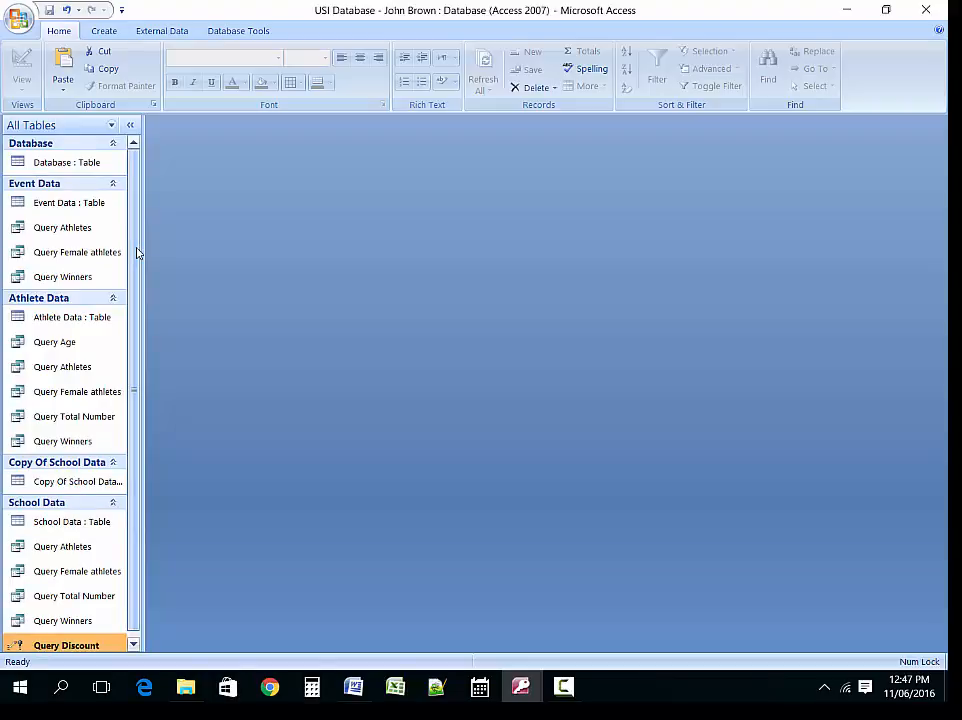
Step: Switch to the Problem Statement in Word, highlight item vii on the disqualification delete query, and return to the USI Database in Access
{"action": "left_click", "coordinate": [354, 686]}
{"action": "left_click", "coordinate": [645, 500]}
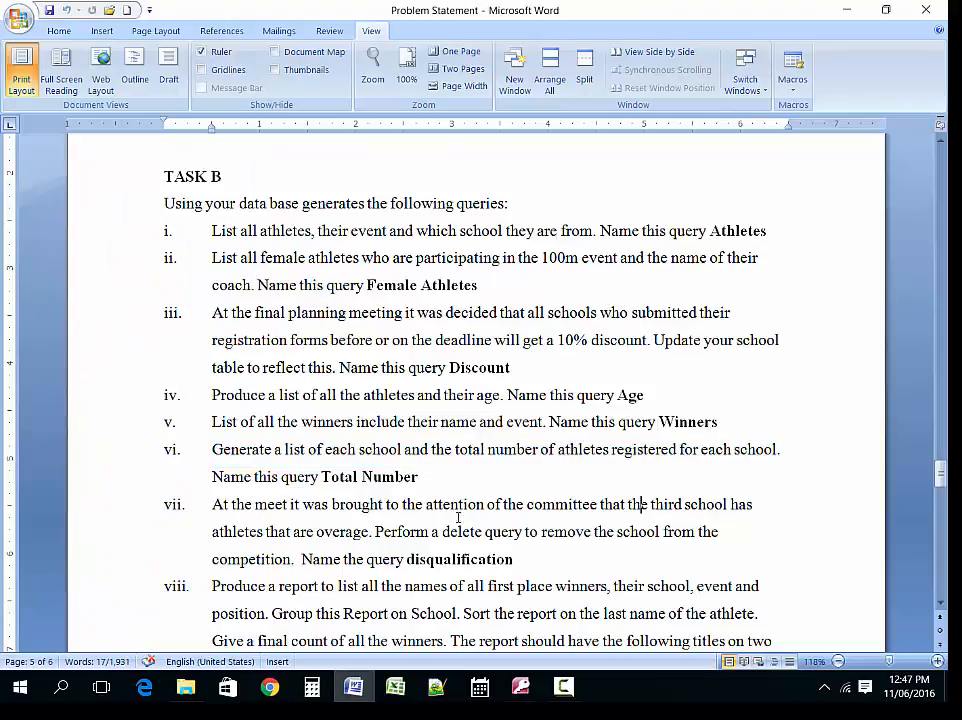
{"action": "left_click_drag", "start_coordinate": [212, 504], "coordinate": [532, 565]}
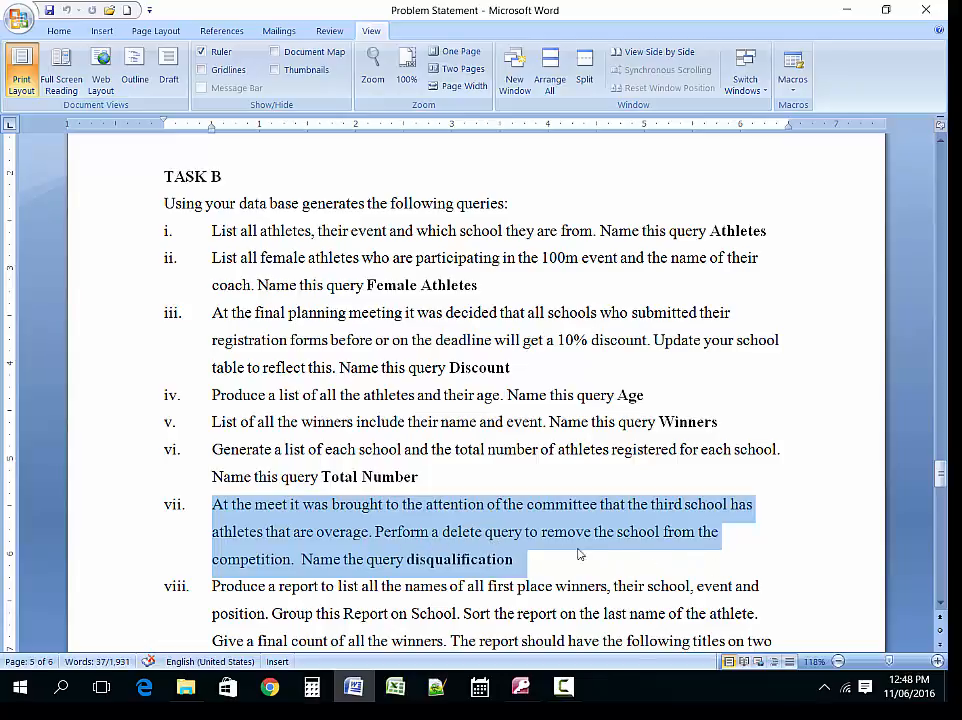
{"action": "left_click", "coordinate": [525, 690]}
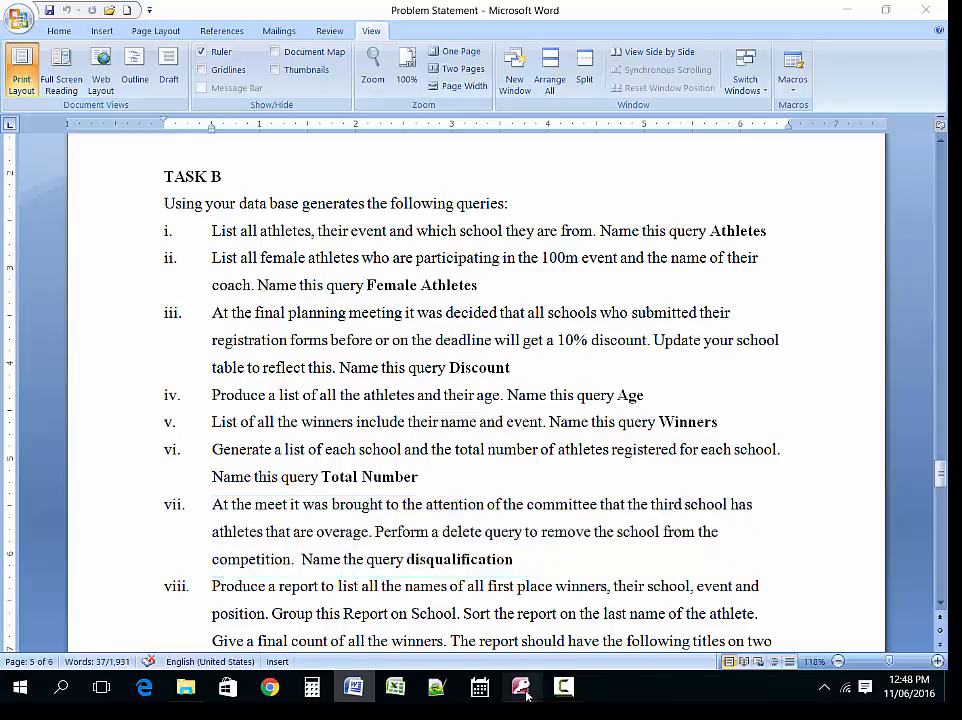
{"action": "left_click", "coordinate": [619, 606]}
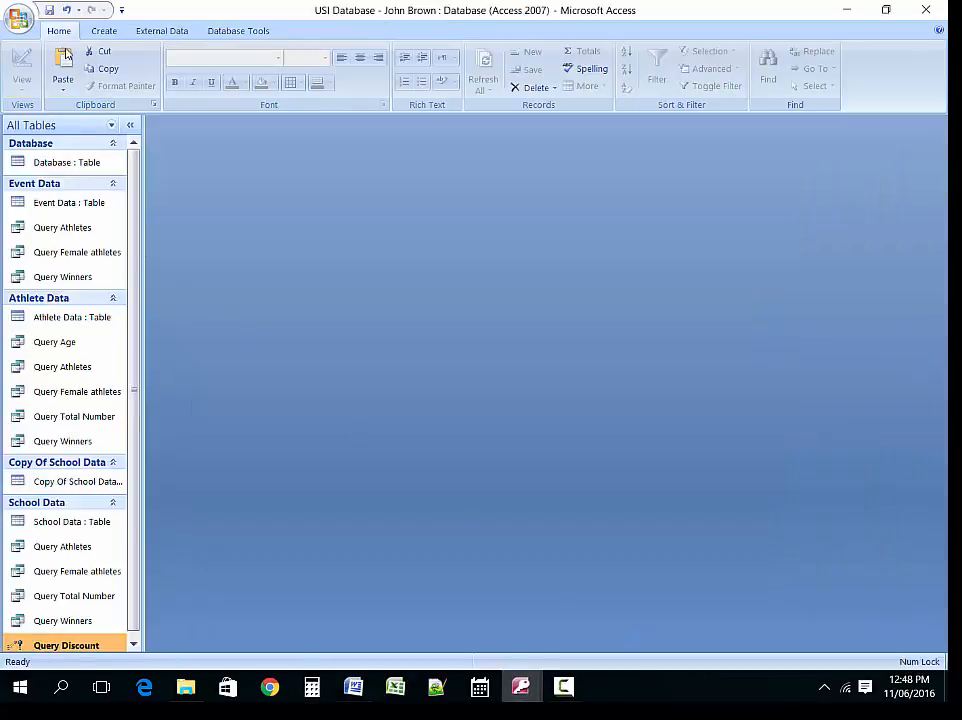
Step: Create a new query in Design View based on the School Data table and add the School Name field
{"action": "left_click", "coordinate": [104, 30]}
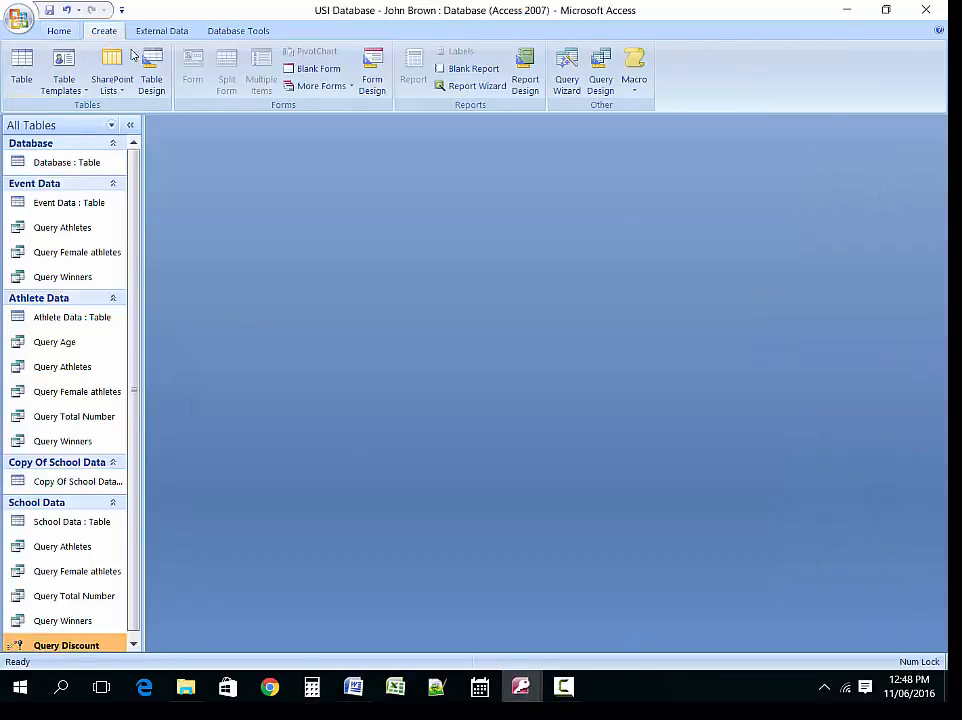
{"action": "left_click", "coordinate": [600, 84]}
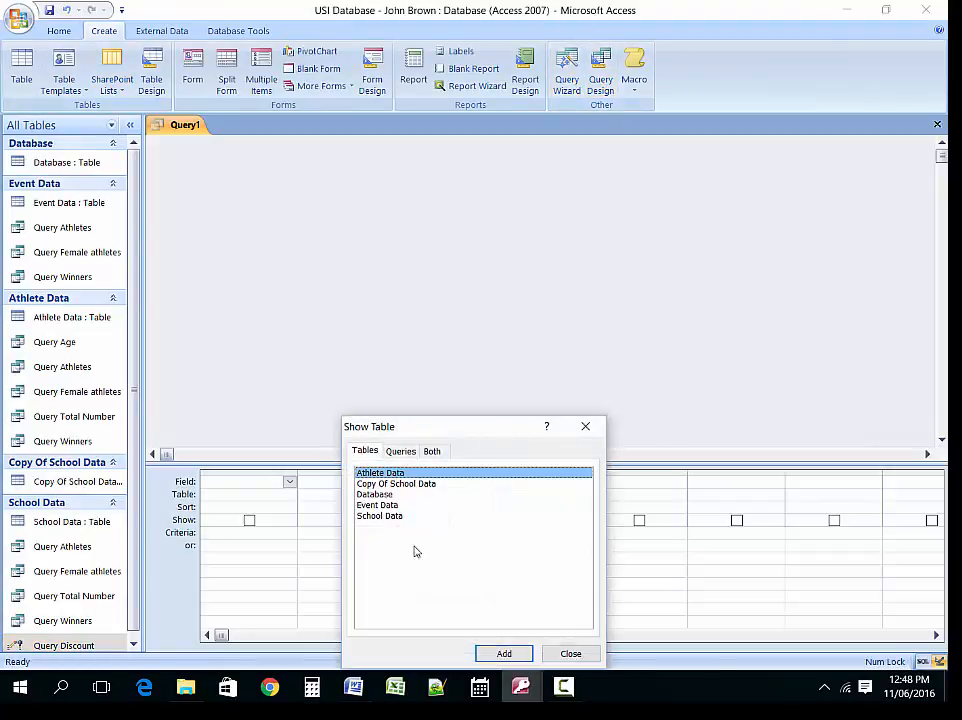
{"action": "left_click", "coordinate": [386, 517]}
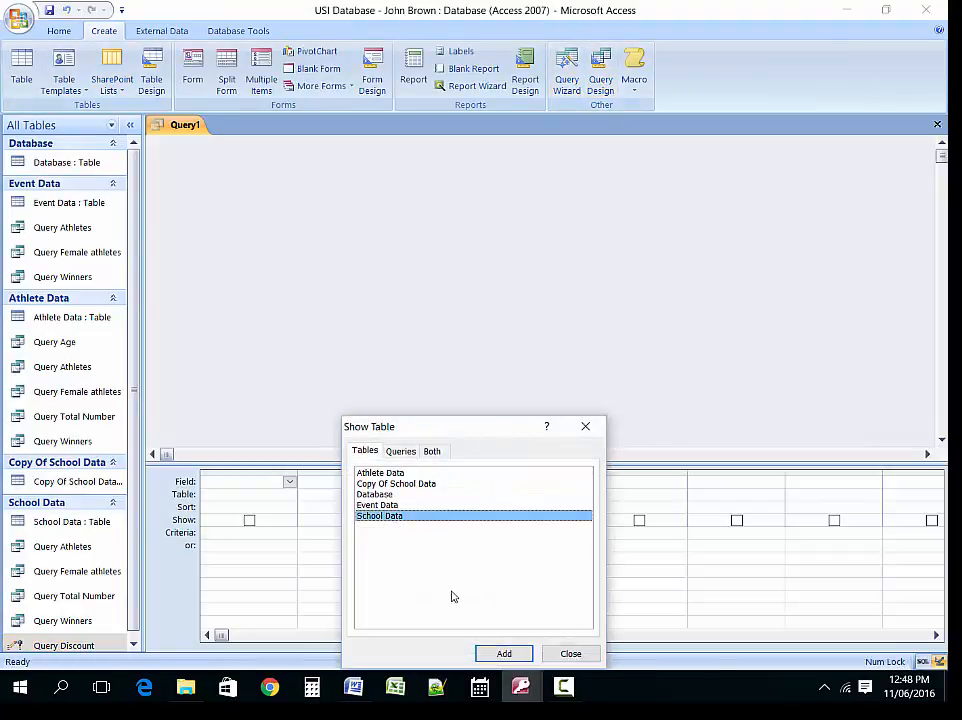
{"action": "left_click", "coordinate": [510, 653]}
{"action": "left_click", "coordinate": [578, 655]}
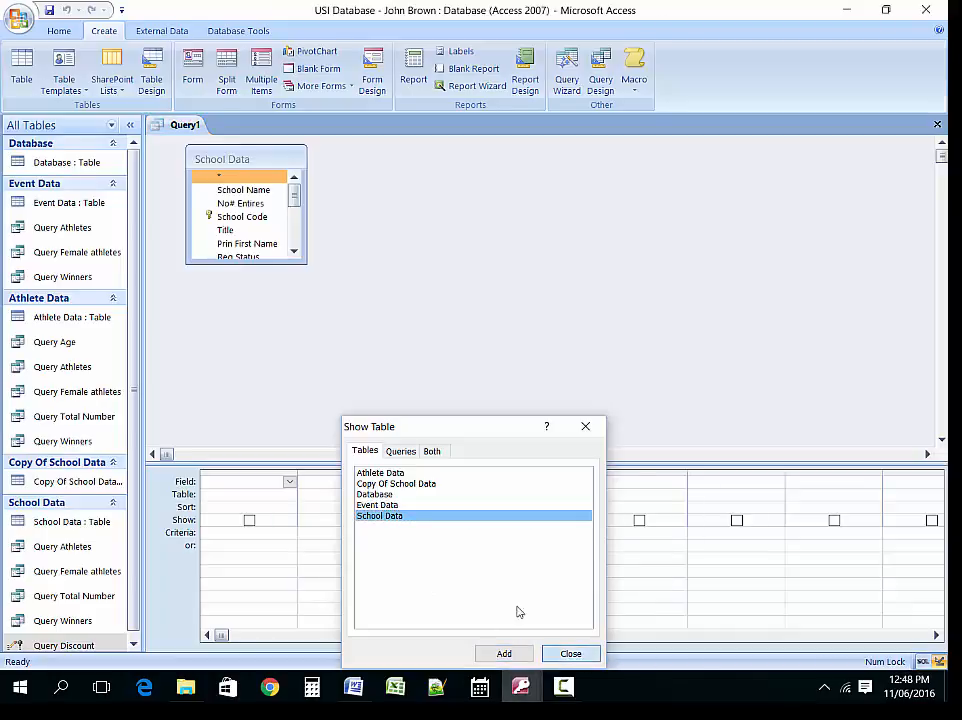
{"action": "mouse_move", "coordinate": [296, 197]}
{"action": "left_mouse_down"}
{"action": "mouse_move", "coordinate": [298, 232]}
{"action": "mouse_move", "coordinate": [305, 193]}
{"action": "left_mouse_up"}
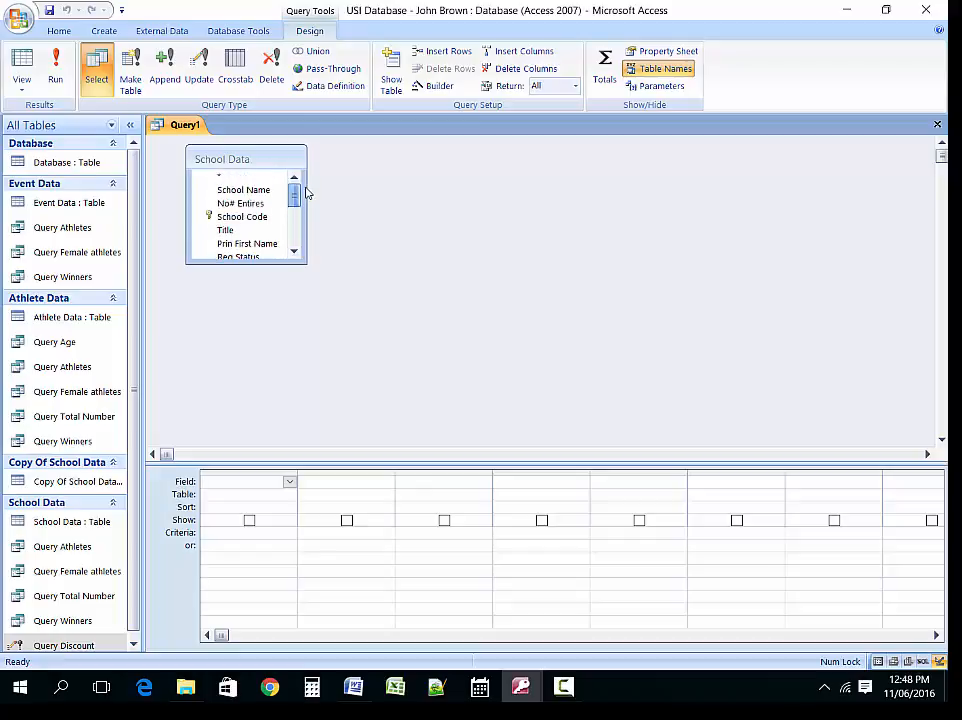
{"action": "double_click", "coordinate": [241, 190]}
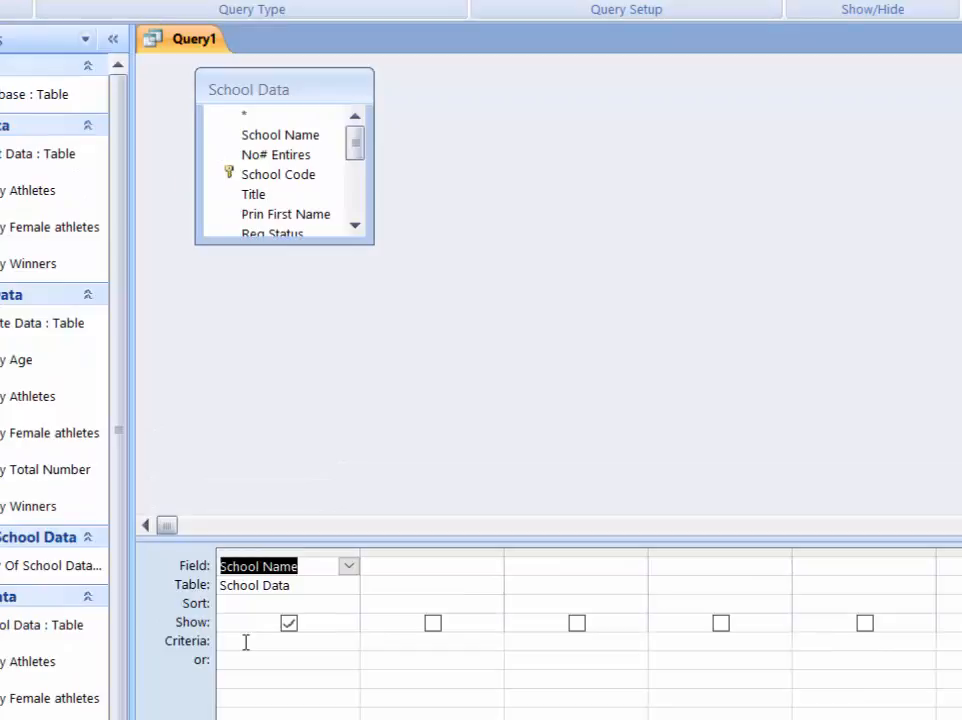
Step: Open the School Data table and copy the school name Mountain High School from the third record
{"action": "left_click", "coordinate": [245, 642]}
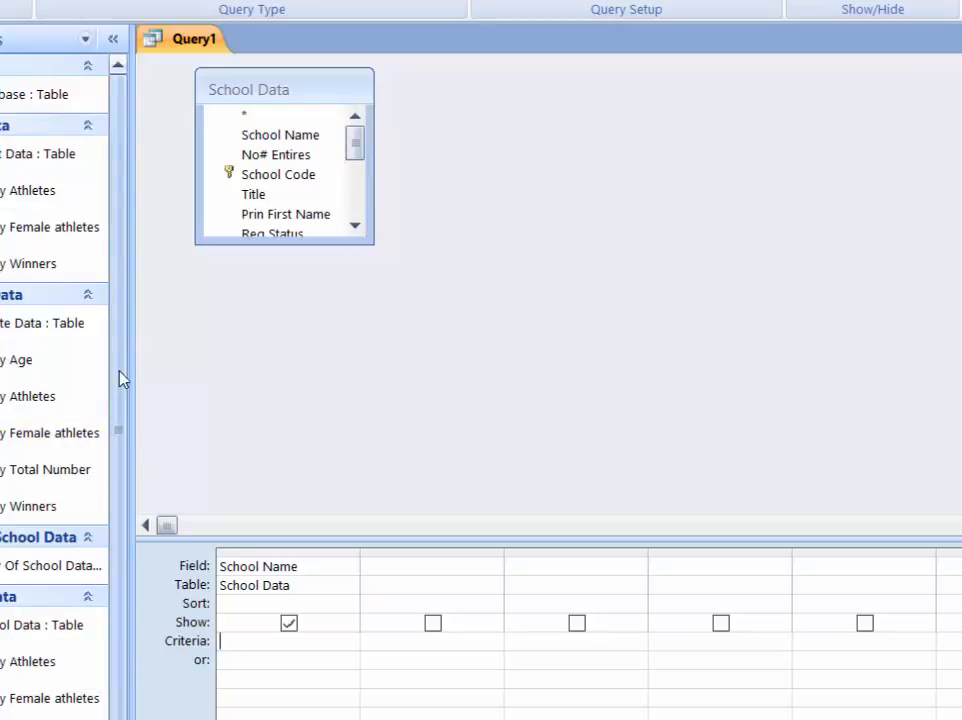
{"action": "scroll", "coordinate": [67, 457], "scroll_direction": "down", "scroll_amount": 1}
{"action": "double_click", "coordinate": [20, 618]}
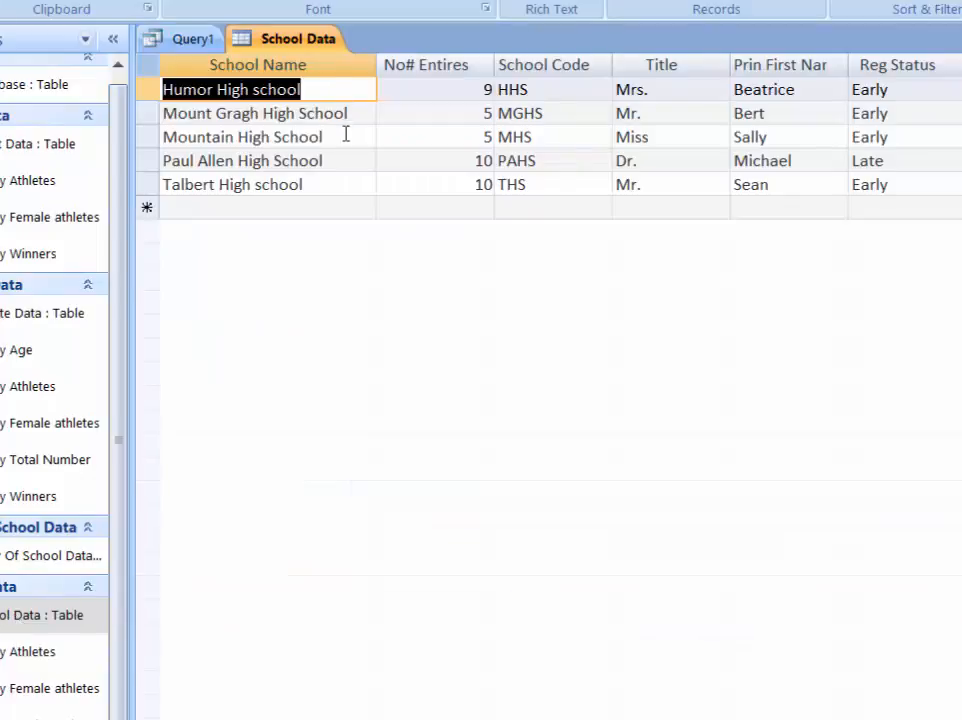
{"action": "left_click_drag", "start_coordinate": [351, 137], "coordinate": [180, 137]}
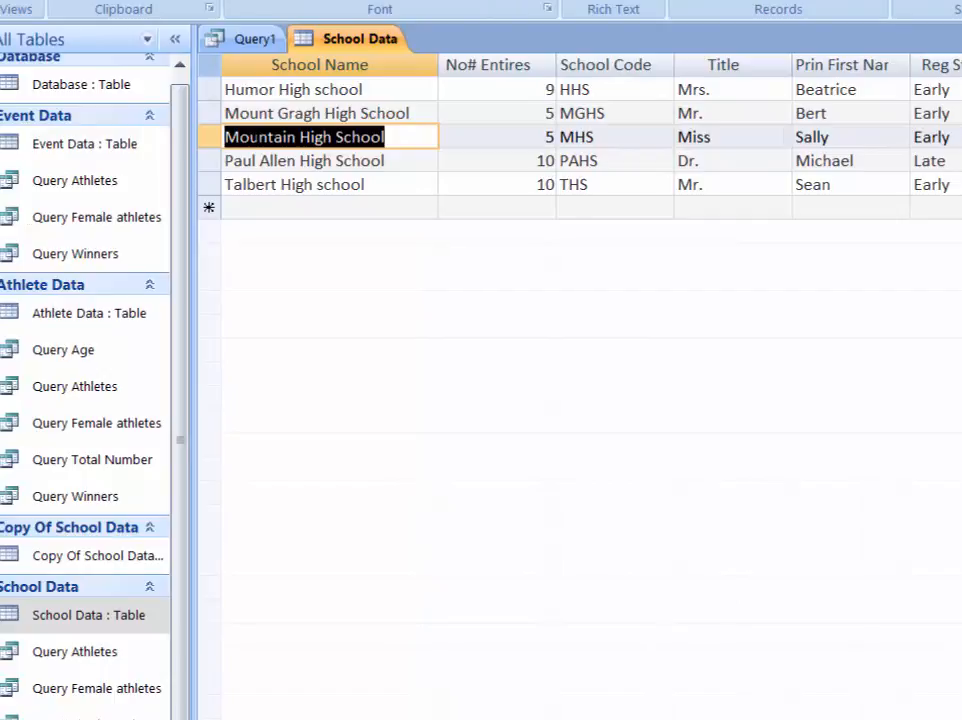
{"action": "right_click", "coordinate": [257, 139]}
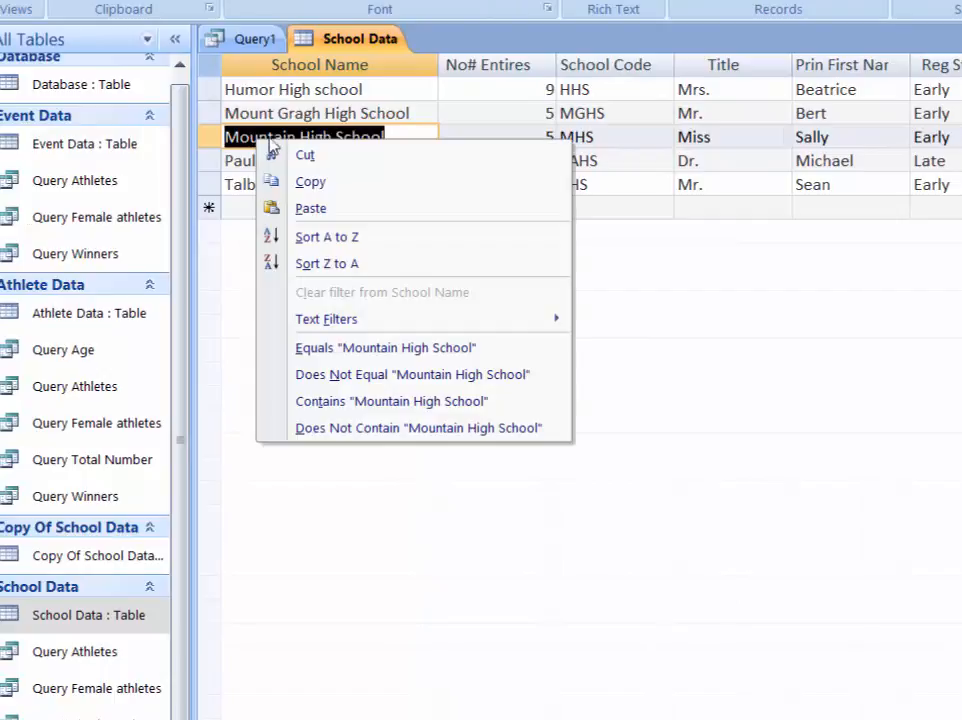
{"action": "left_click", "coordinate": [310, 182]}
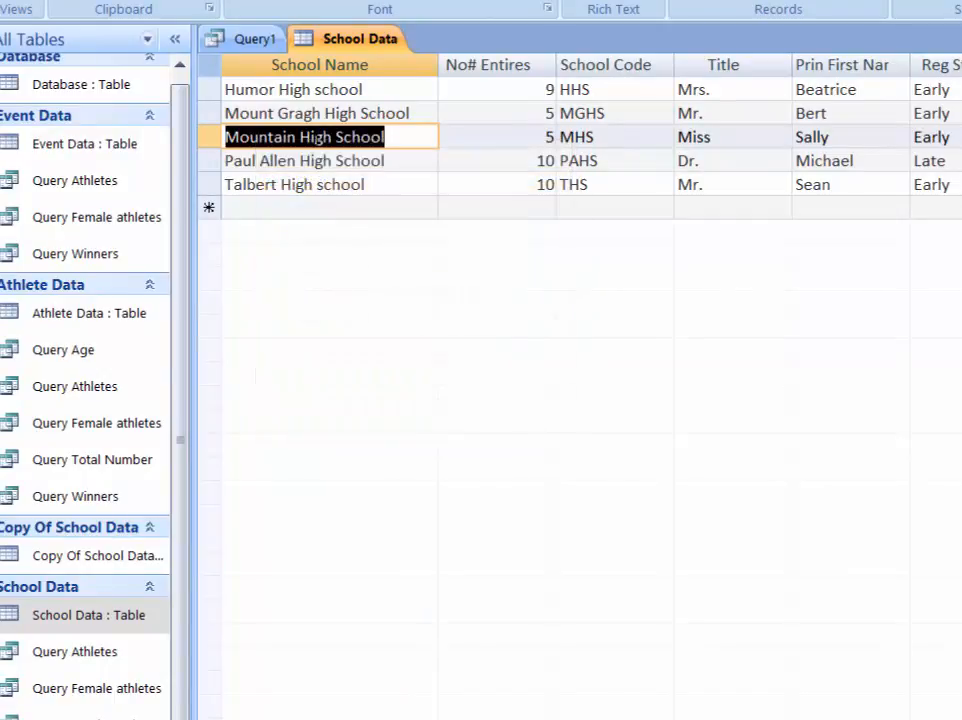
Step: Paste Mountain High School as the School Name criterion in the new query and widen that column slightly
{"action": "left_click", "coordinate": [253, 42]}
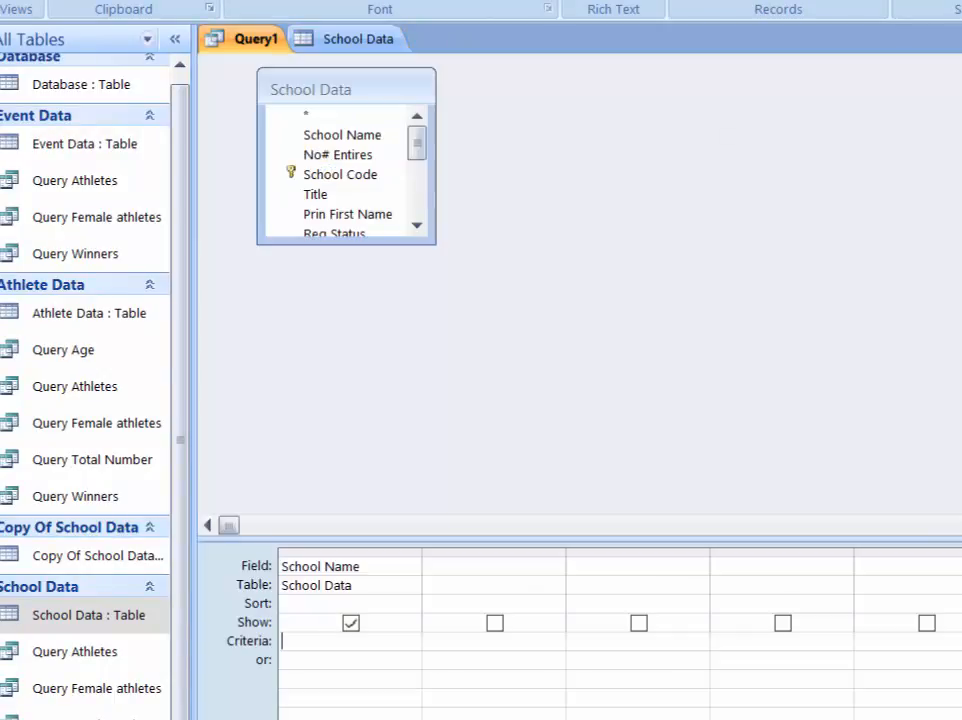
{"action": "right_click", "coordinate": [307, 643]}
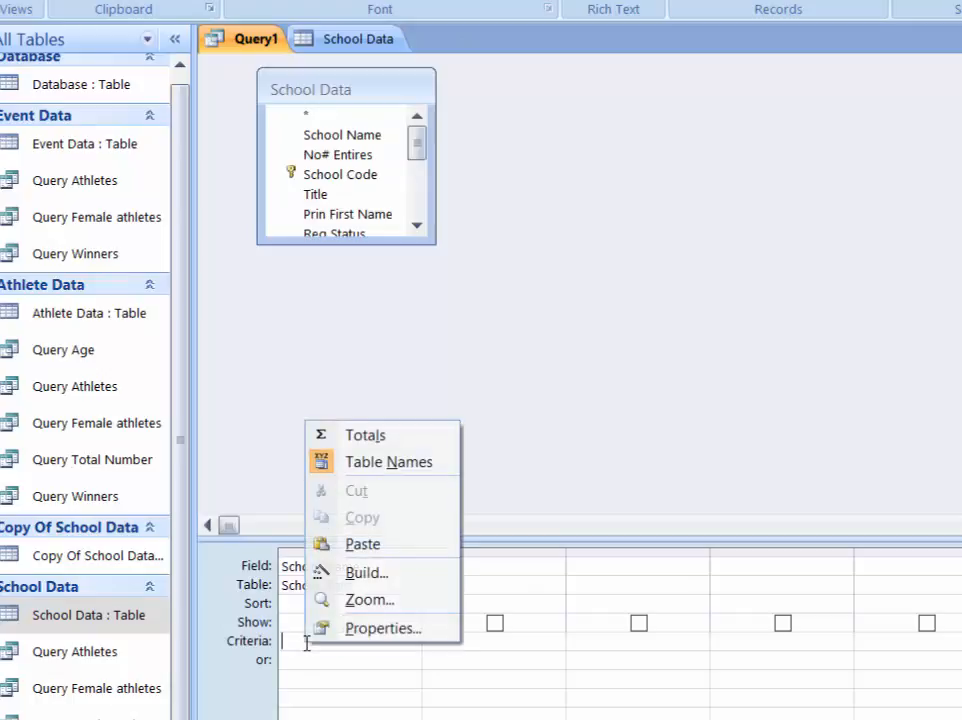
{"action": "left_click", "coordinate": [395, 547]}
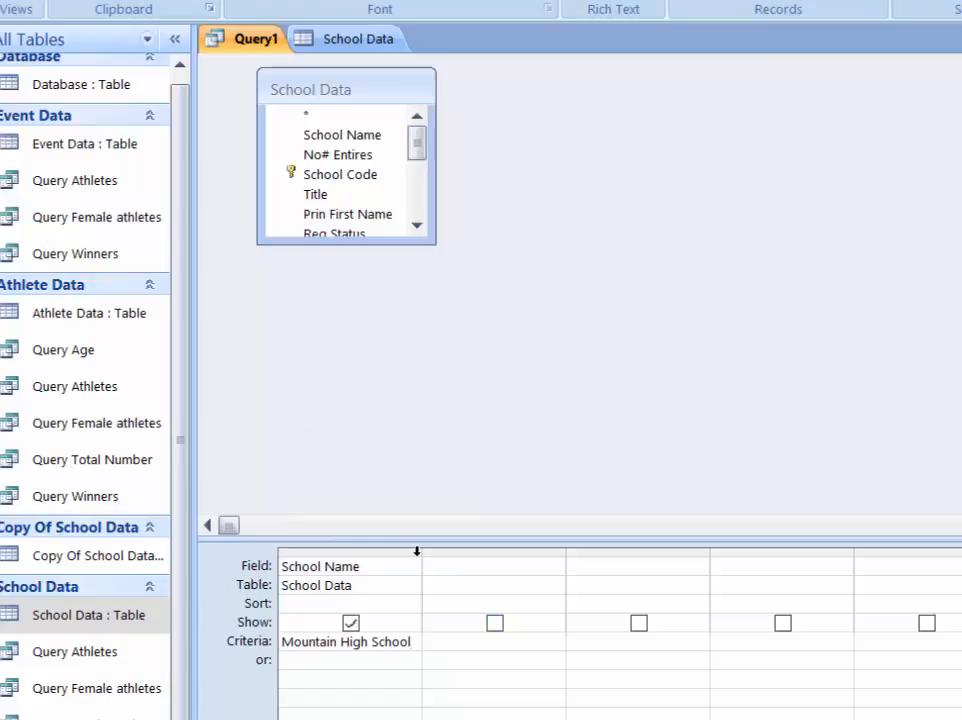
{"action": "left_click_drag", "start_coordinate": [424, 551], "coordinate": [440, 551]}
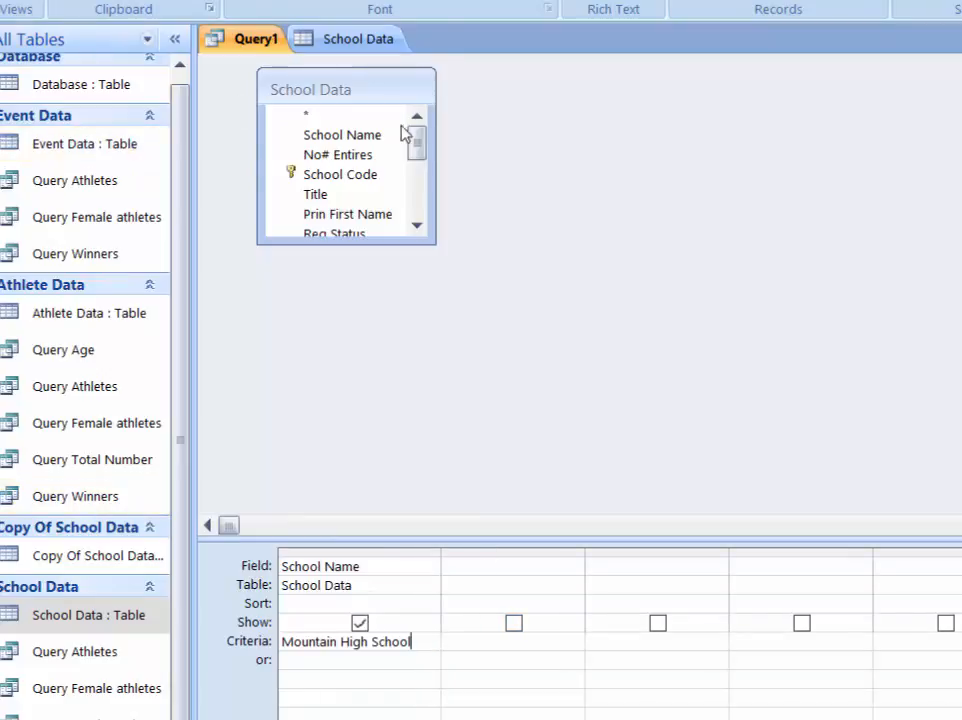
Step: Convert the query to a delete query, save it as Query Disqualification, and close it along with the School Data table
{"action": "left_click", "coordinate": [412, 1]}
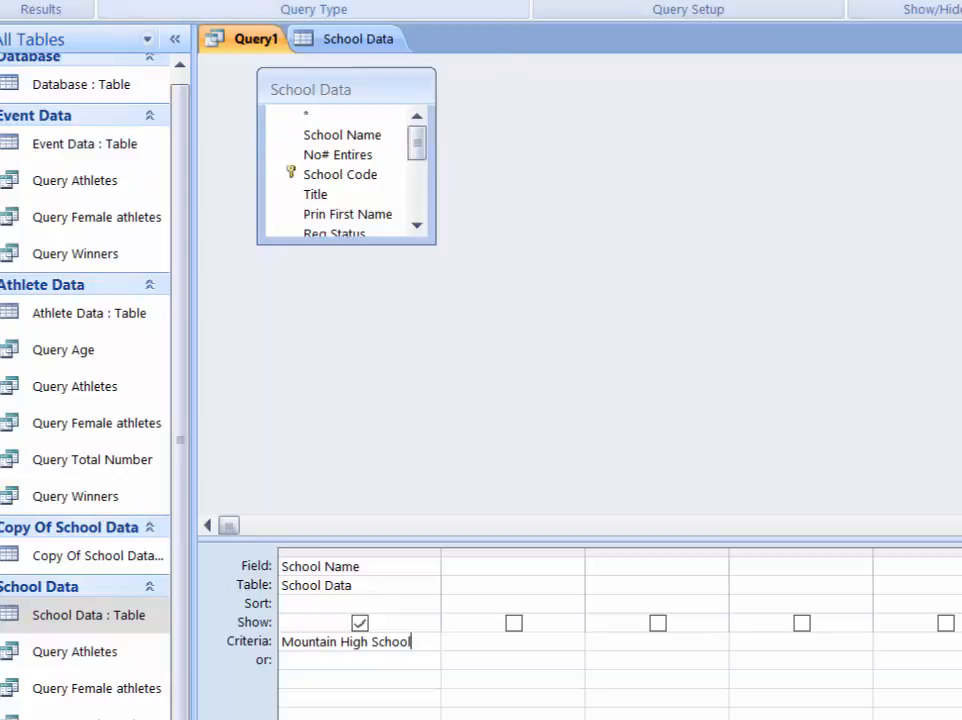
{"action": "left_click", "coordinate": [383, 1]}
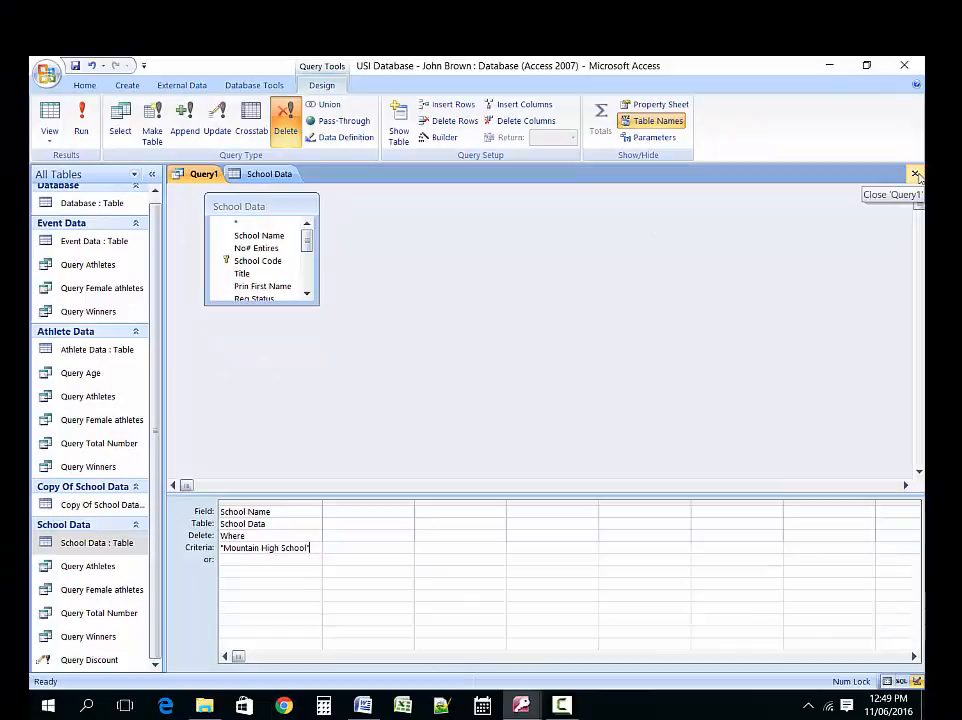
{"action": "left_click", "coordinate": [915, 175]}
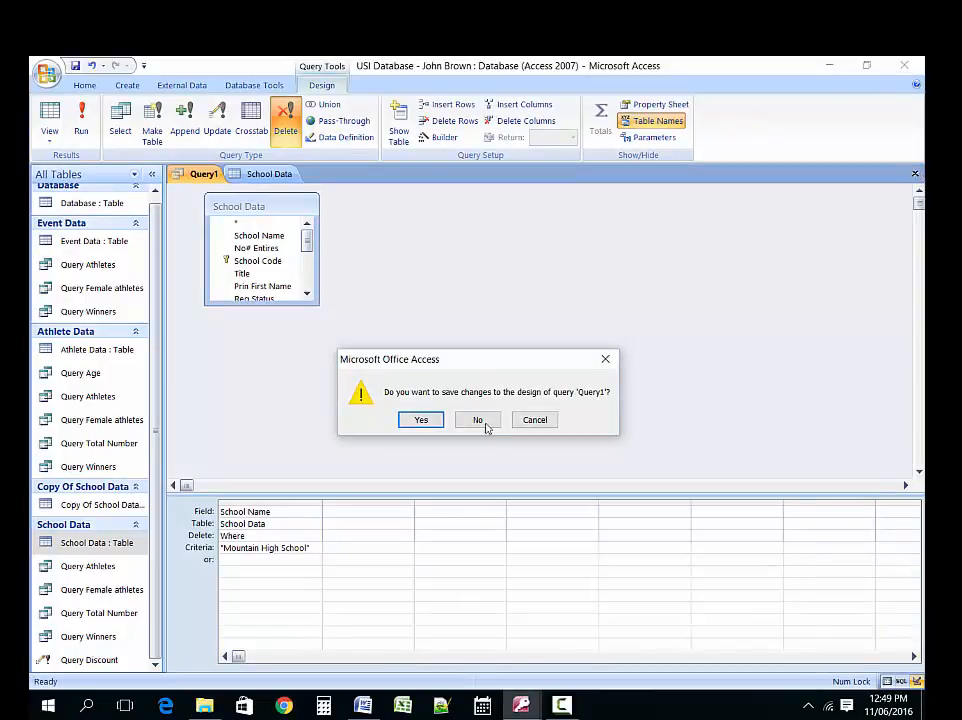
{"action": "left_click", "coordinate": [423, 420]}
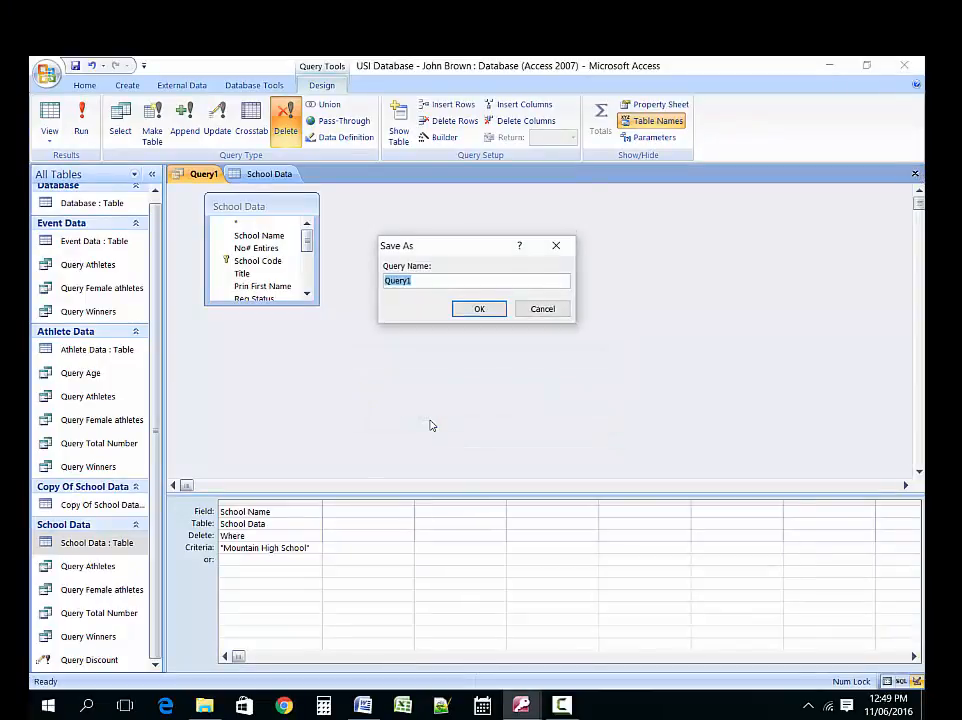
{"action": "left_click", "coordinate": [432, 281]}
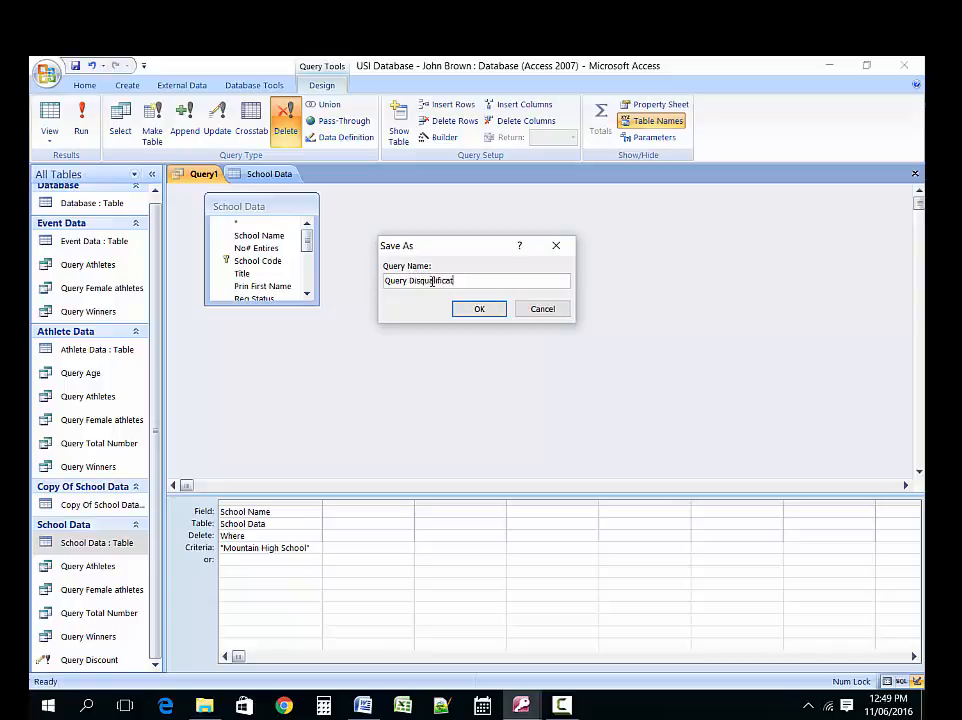
{"action": "left_click", "coordinate": [481, 309]}
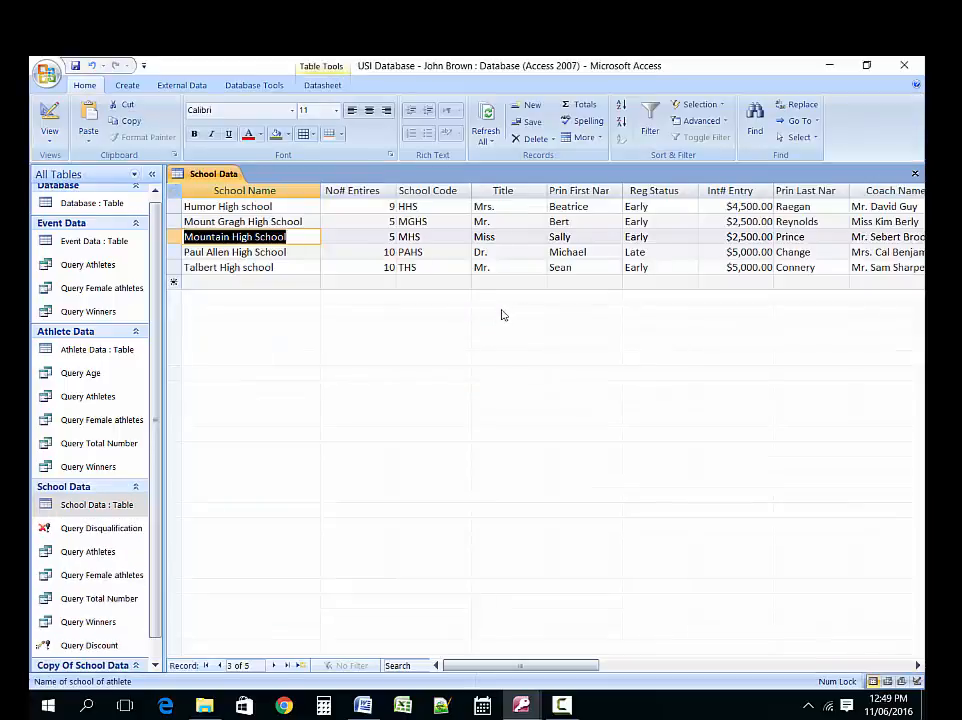
{"action": "left_click", "coordinate": [915, 174]}
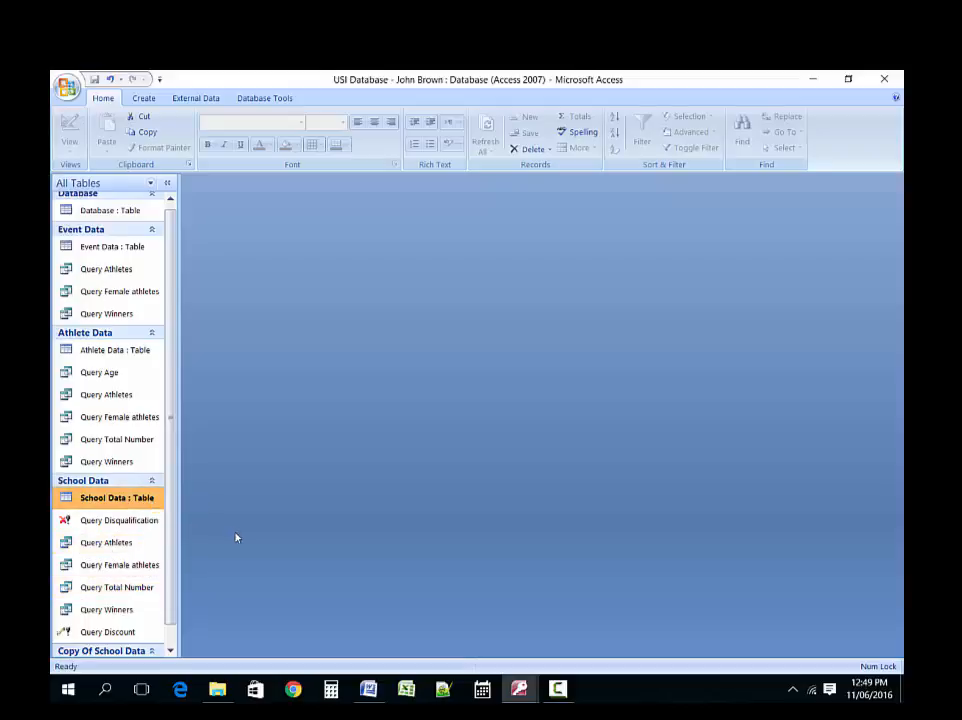
{"action": "right_click", "coordinate": [109, 522]}
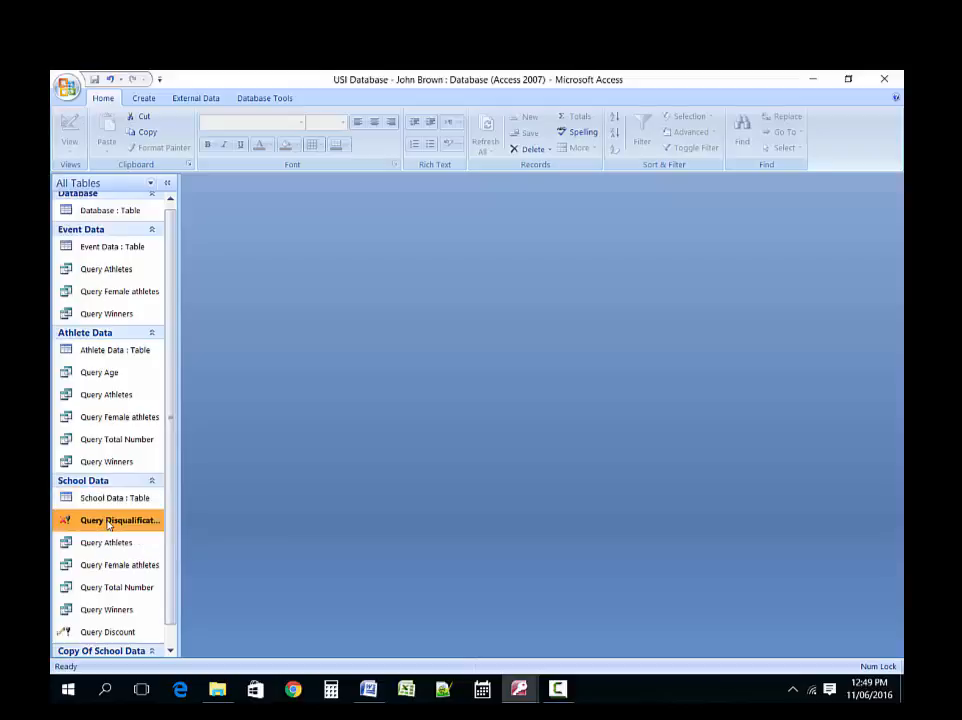
{"action": "left_click", "coordinate": [154, 348]}
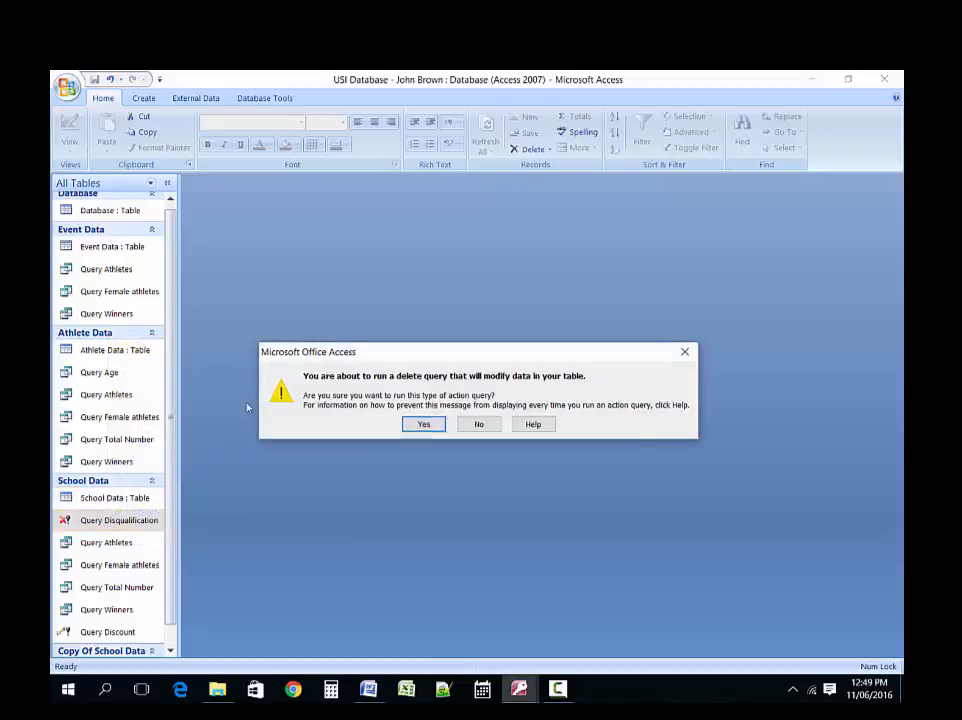
{"action": "left_click", "coordinate": [683, 350]}
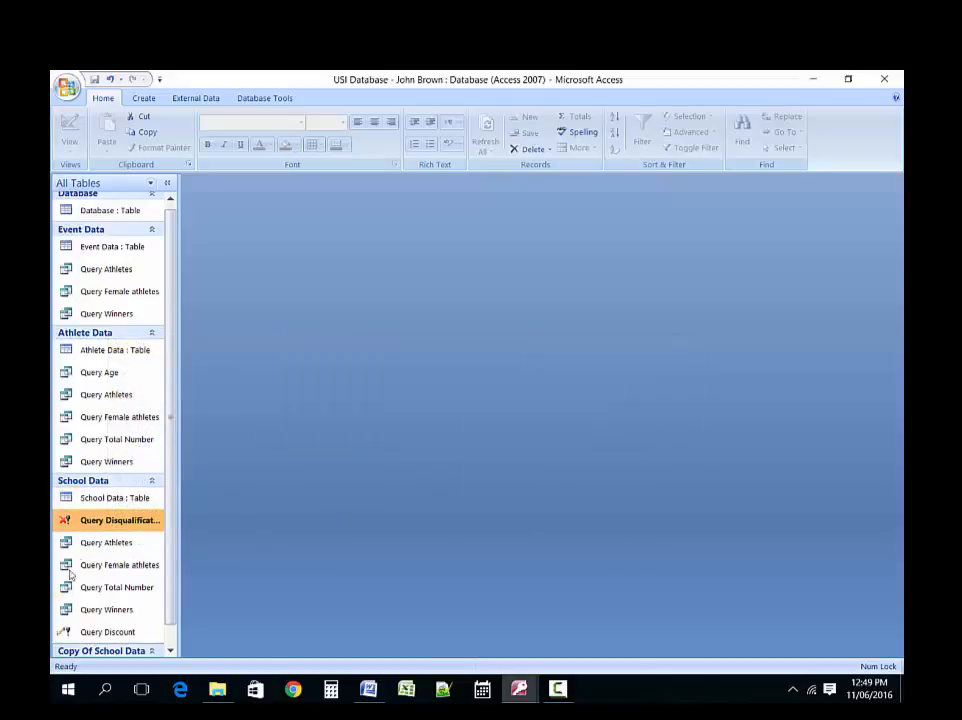
Step: Open Query Disqualification in Design View, run it with the record deletion confirmed, and close the query
{"action": "right_click", "coordinate": [100, 523]}
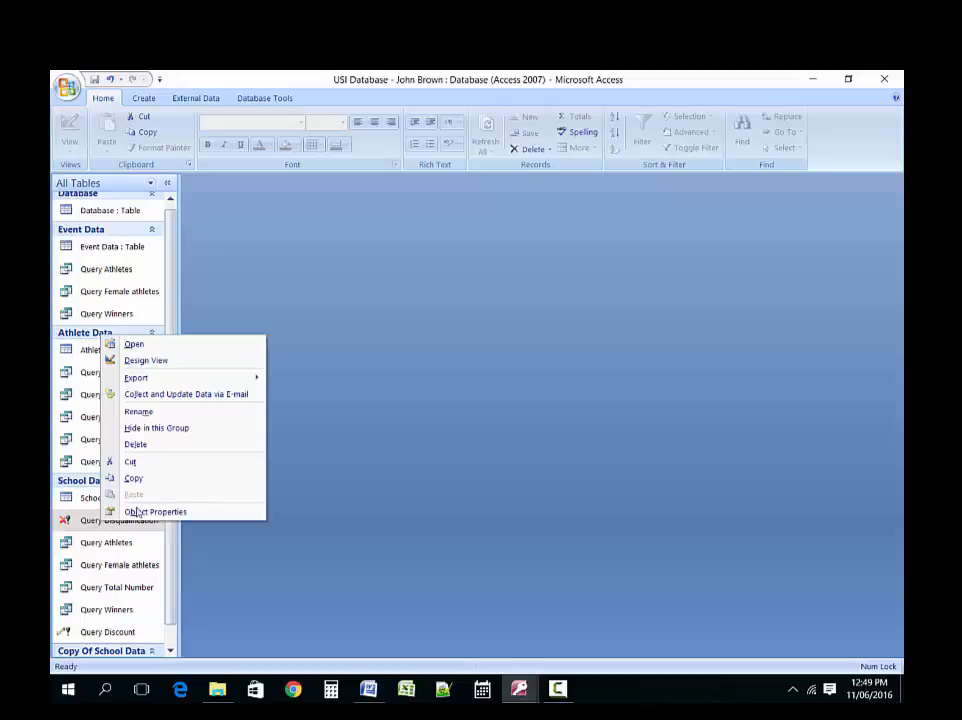
{"action": "left_click", "coordinate": [168, 361]}
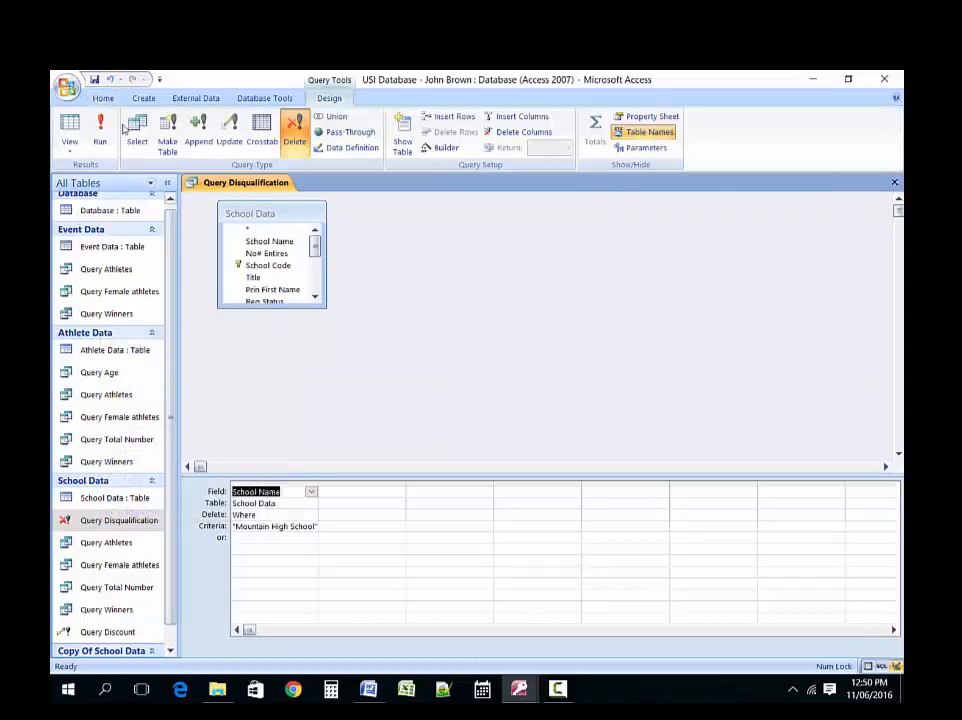
{"action": "left_click", "coordinate": [98, 140]}
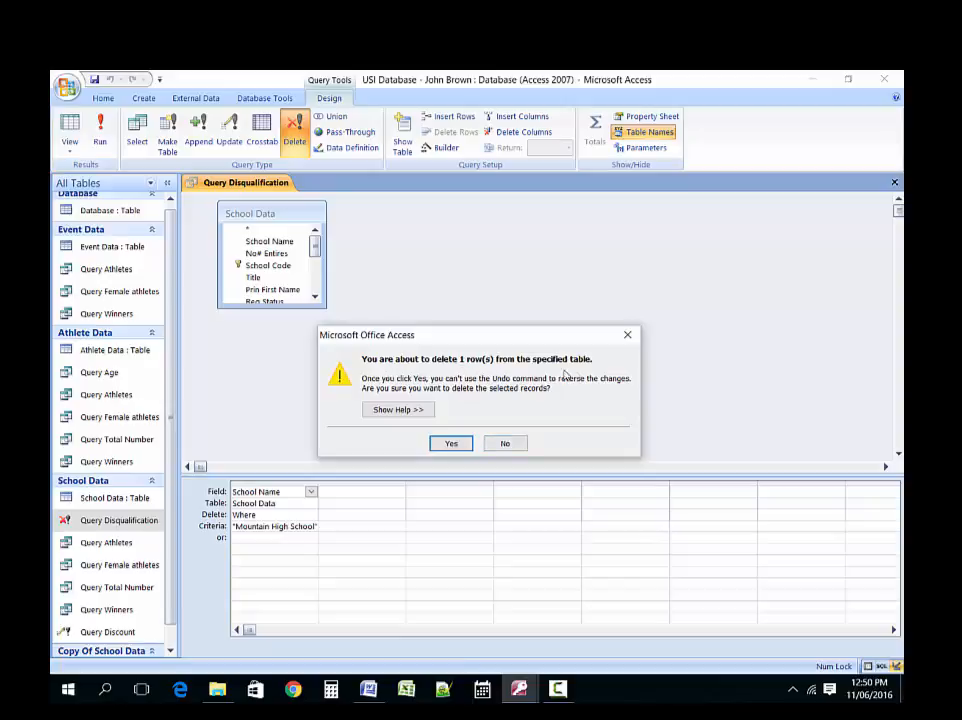
{"action": "left_click", "coordinate": [451, 443]}
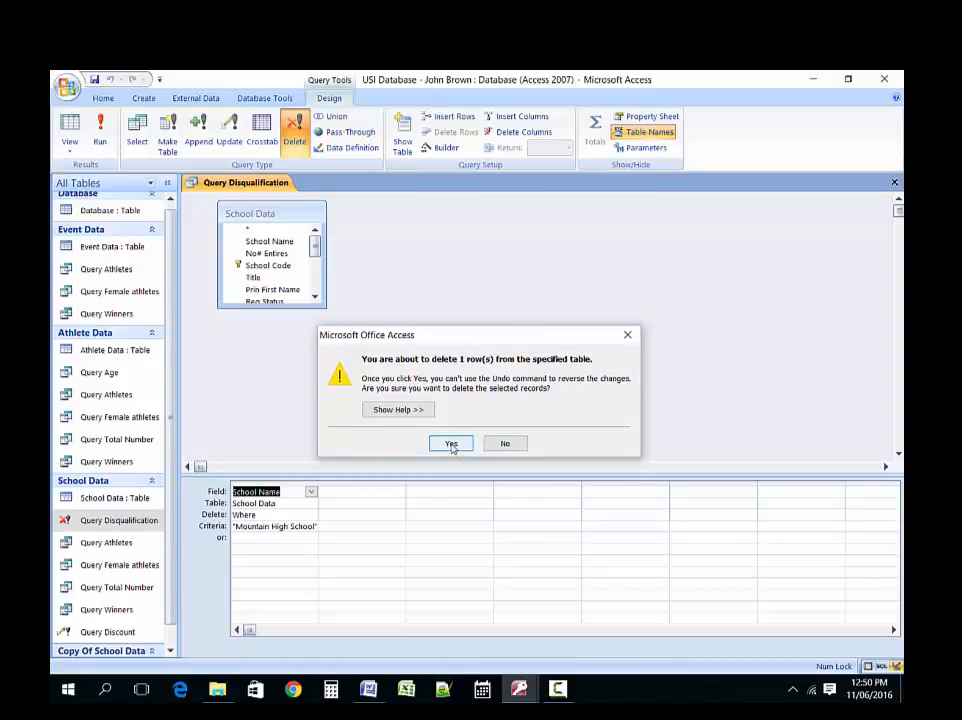
{"action": "left_click", "coordinate": [896, 183]}
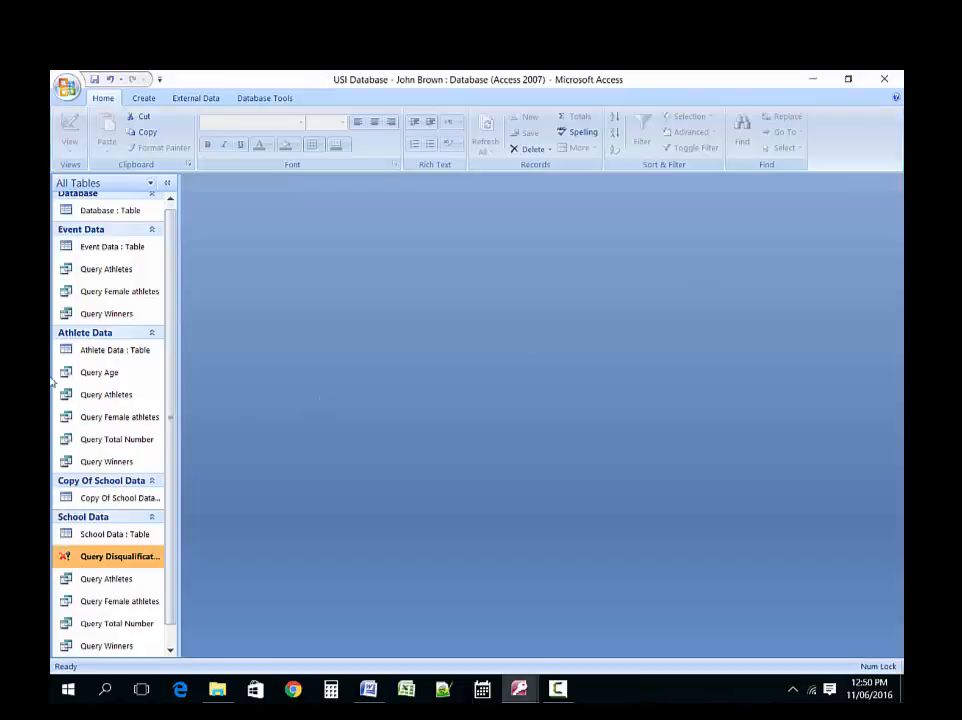
Step: Open the School Data table, check the remaining school records across all fields, and close the table
{"action": "double_click", "coordinate": [110, 534]}
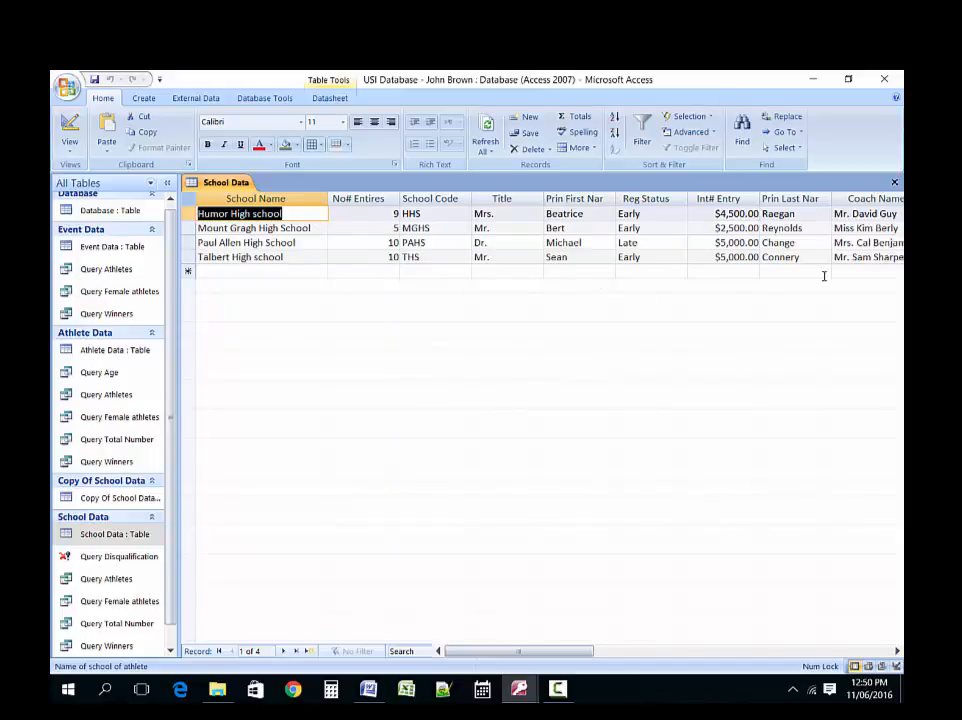
{"action": "left_click", "coordinate": [867, 649]}
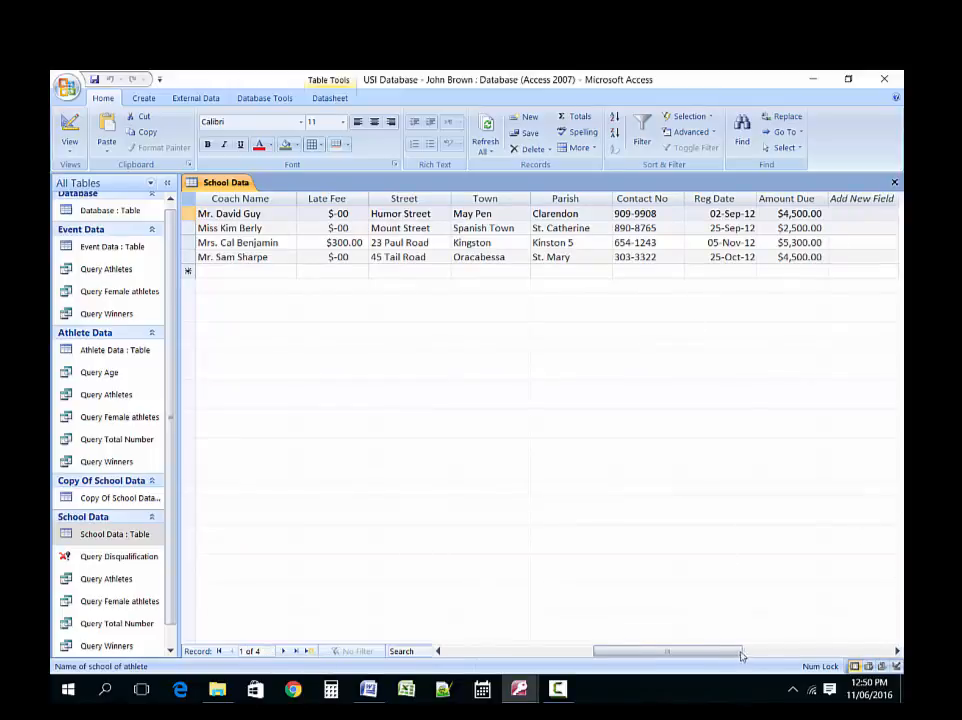
{"action": "left_click_drag", "start_coordinate": [741, 655], "coordinate": [554, 652]}
{"action": "key", "text": "Home"}
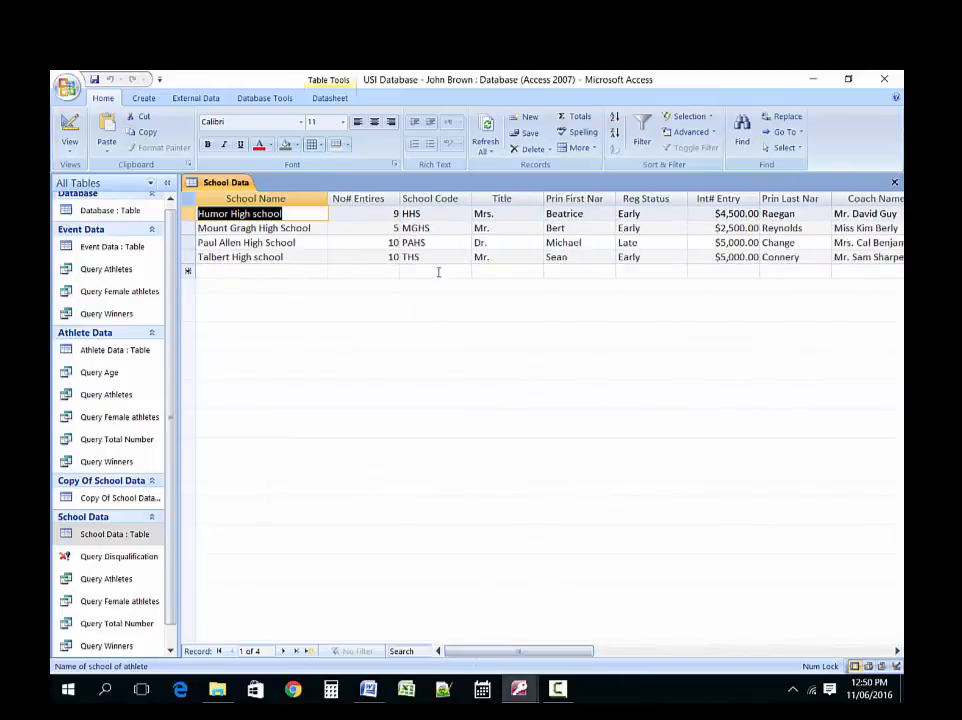
{"action": "left_click", "coordinate": [896, 182]}
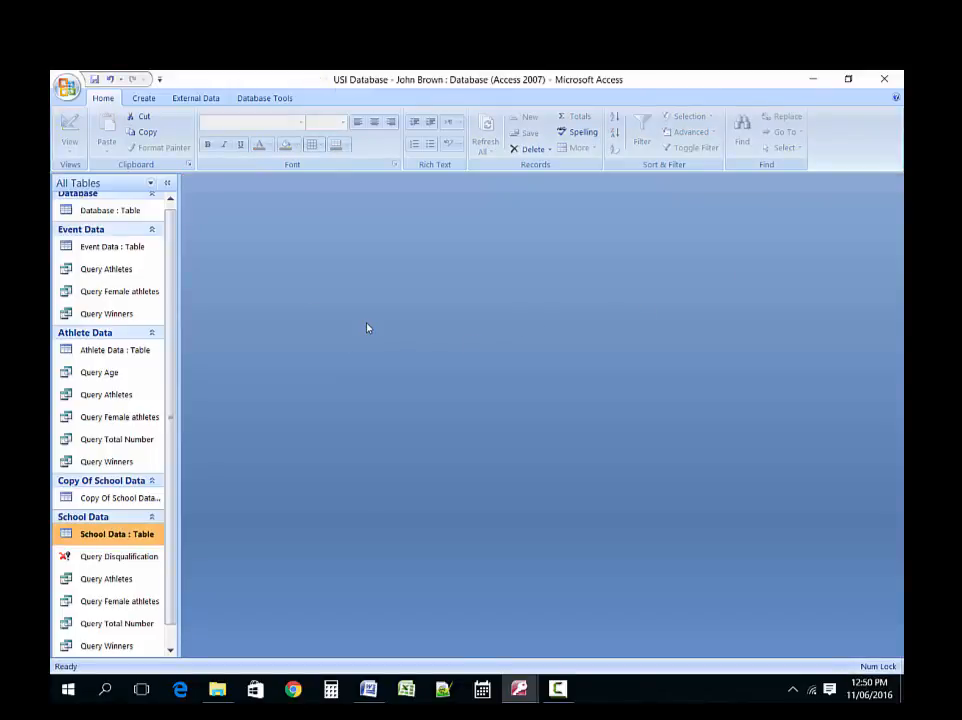